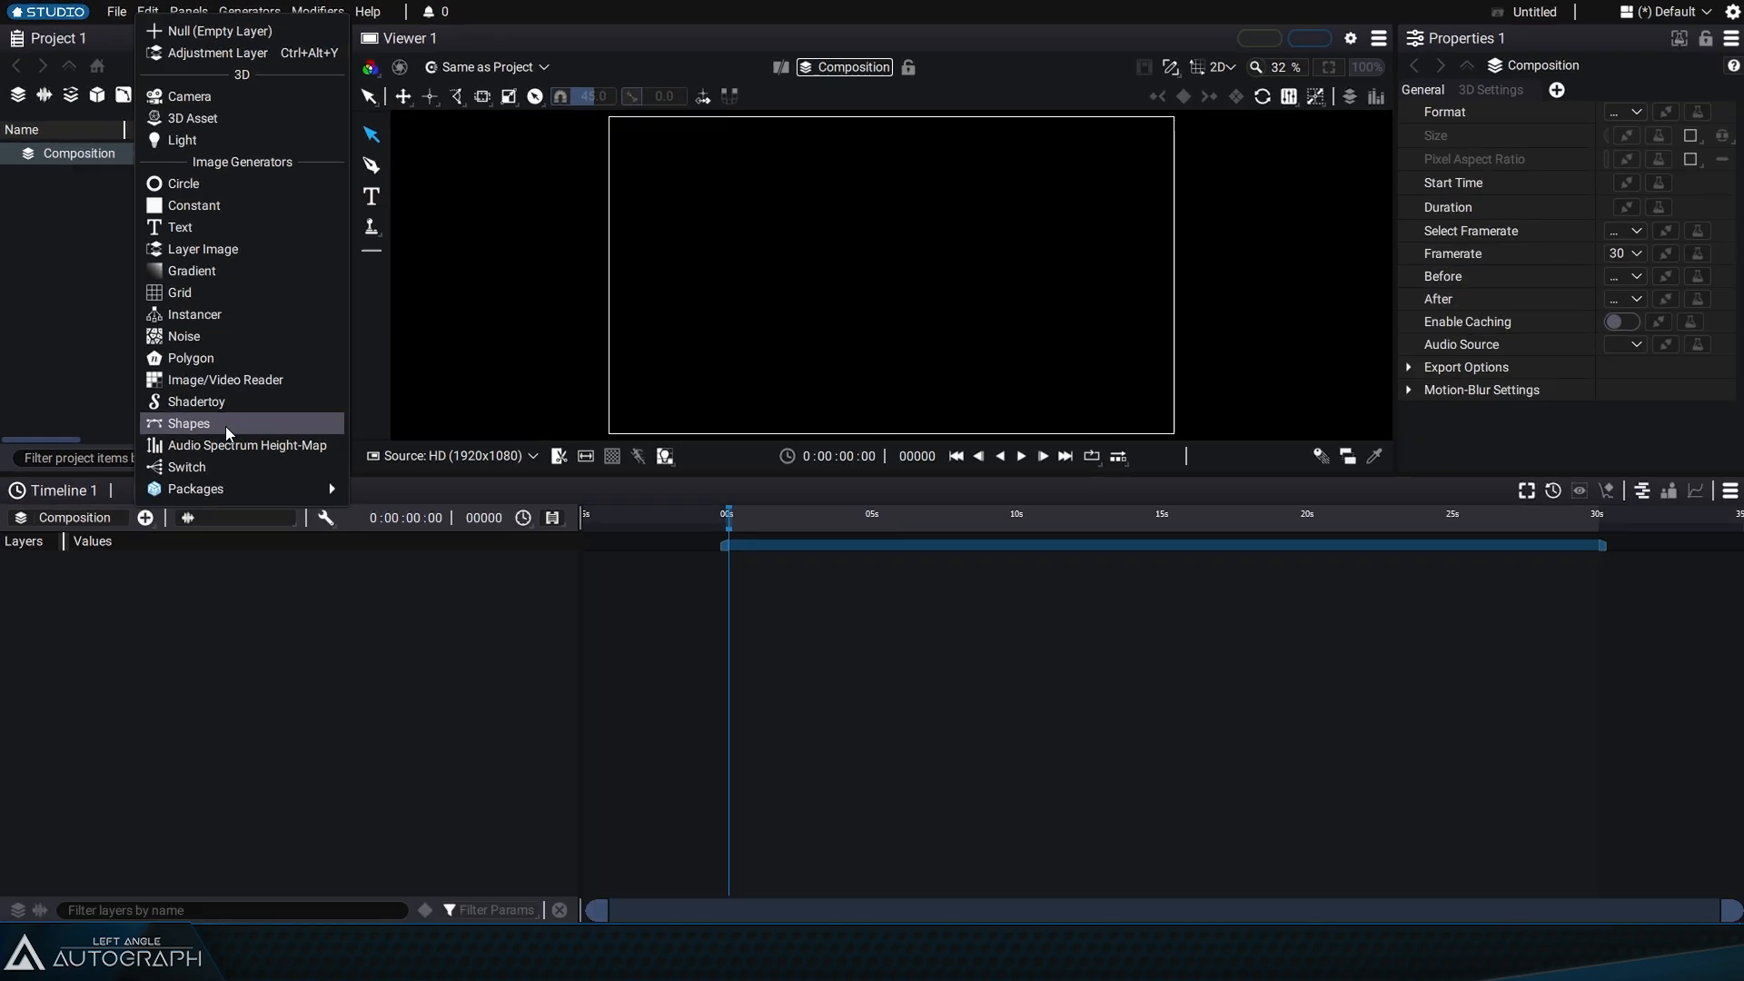
Step: Add a Shapes layer from the generators and expand it to select its Shapes source
left_click(344, 631)
left_click(11, 561)
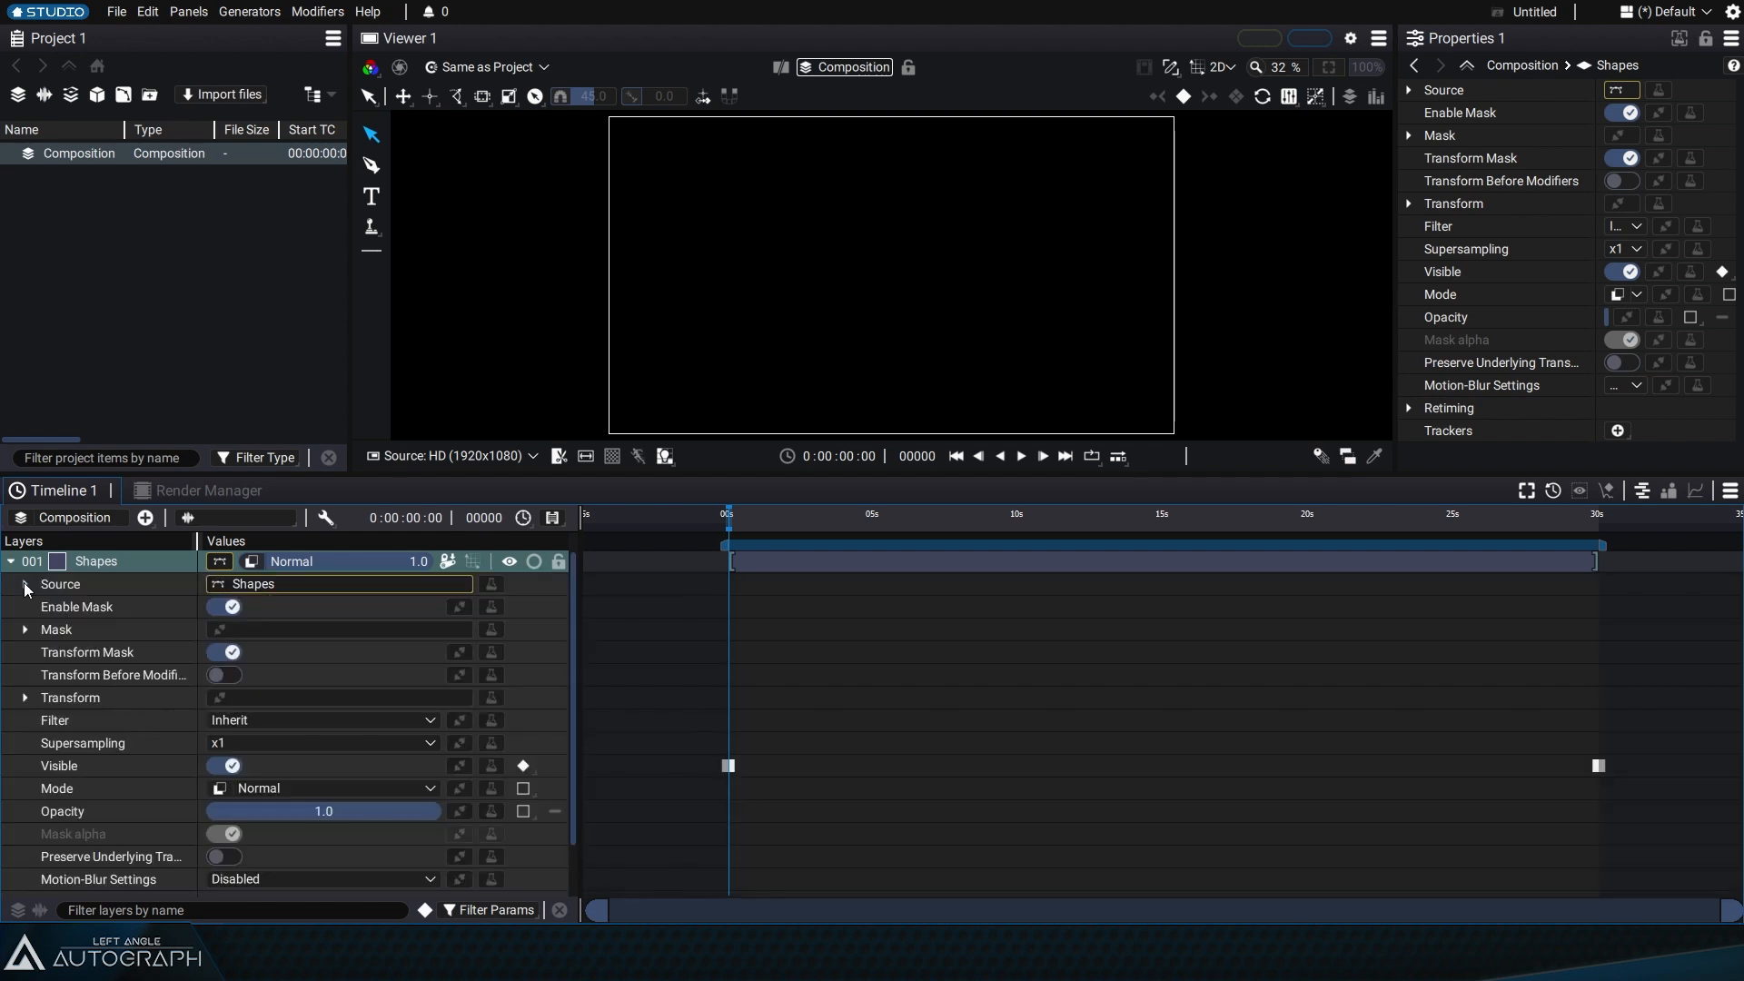
left_click(26, 584)
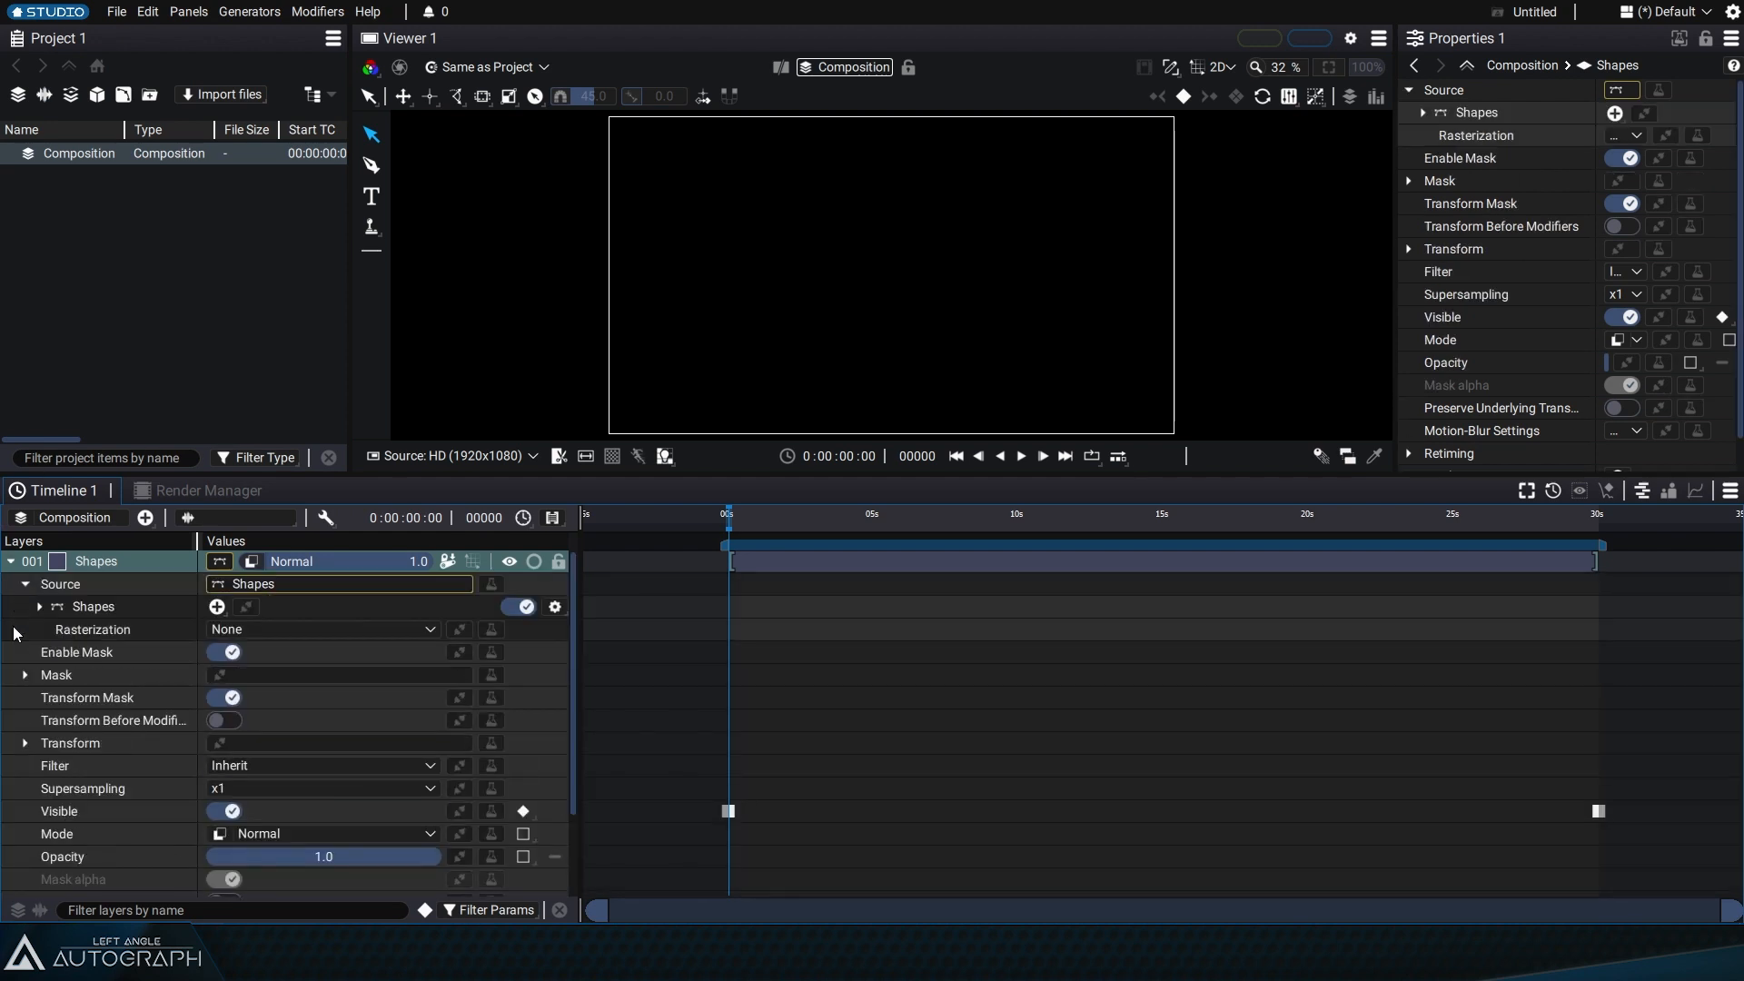
left_click(127, 607)
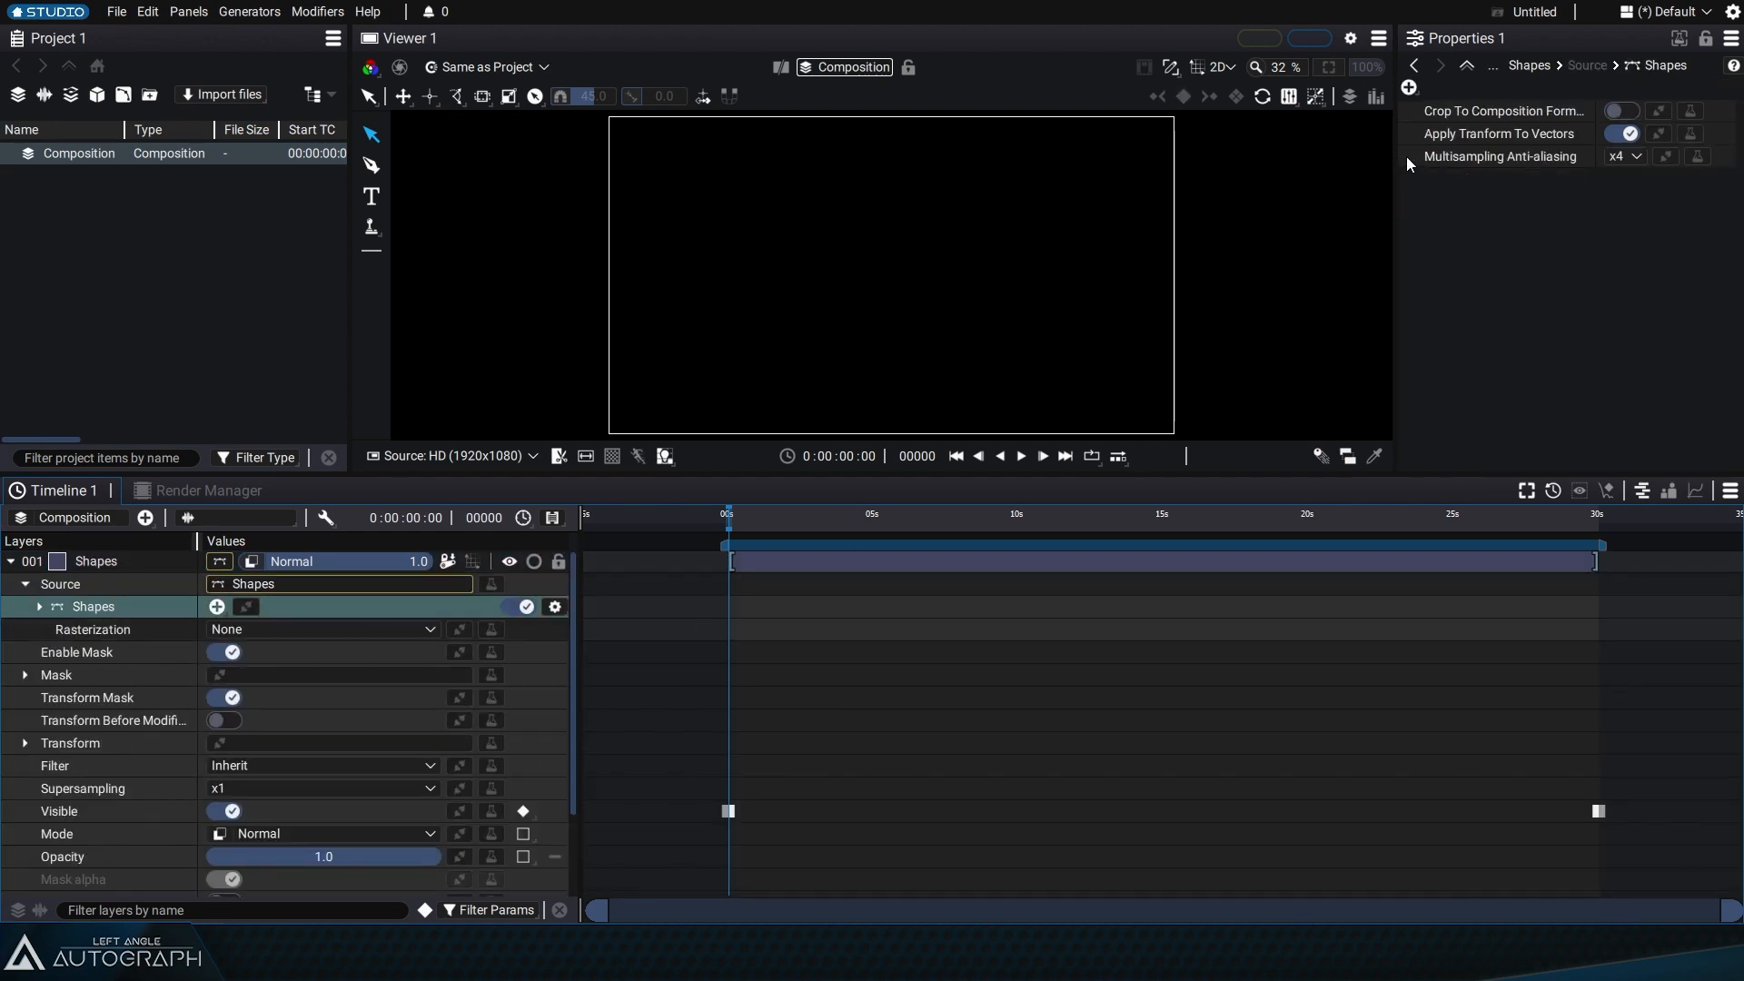
Step: Resize the Properties panel and timeline, fit the composition to the viewer, and widen the property name column
left_click_drag(1397, 165, 1133, 206)
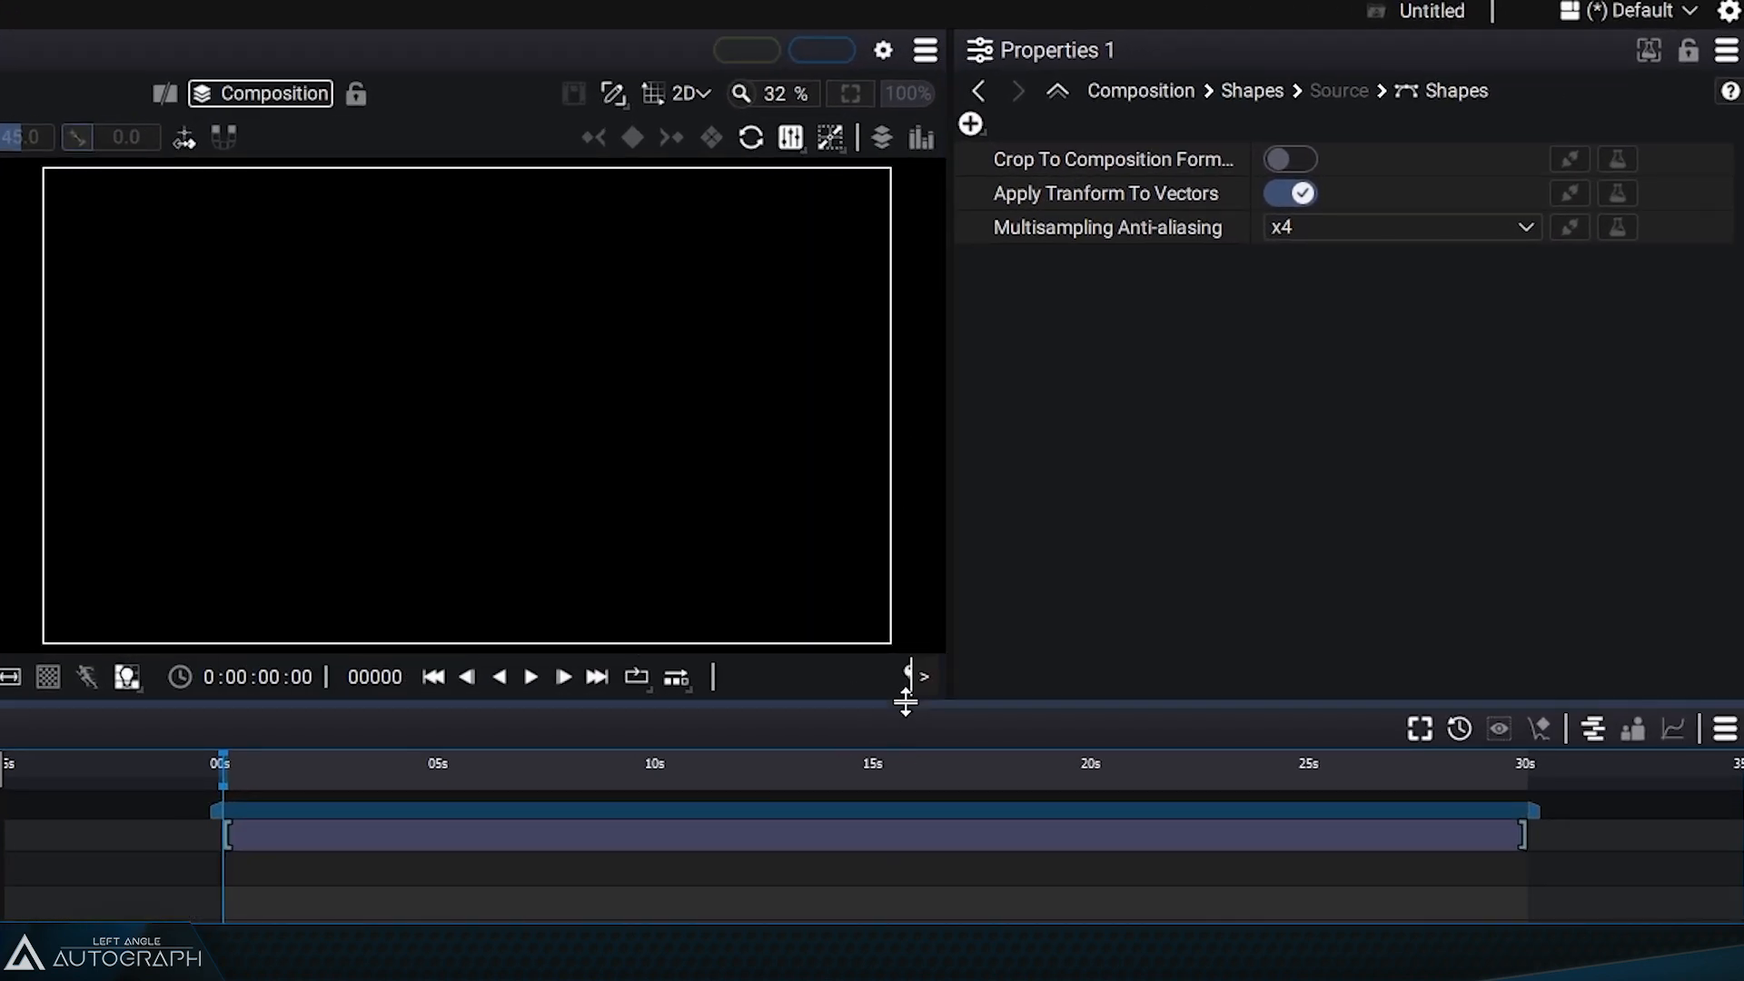
left_click_drag(1104, 527, 1111, 673)
left_click(844, 95)
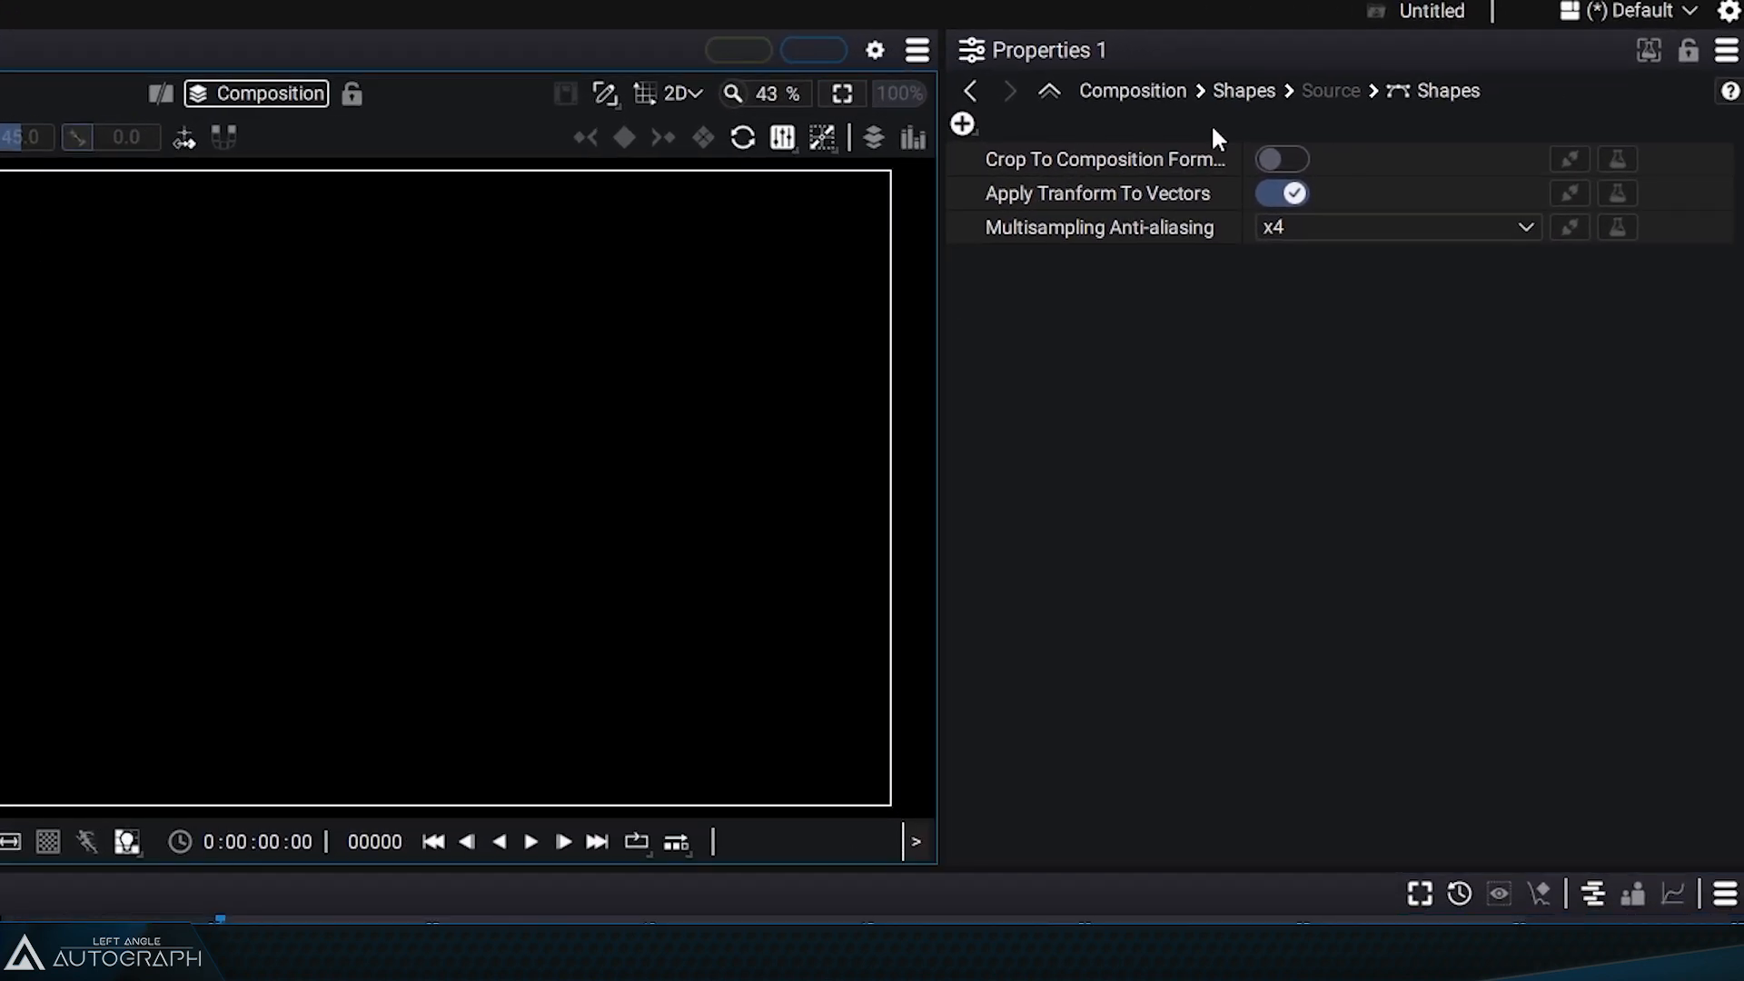
left_click_drag(1243, 160, 1304, 181)
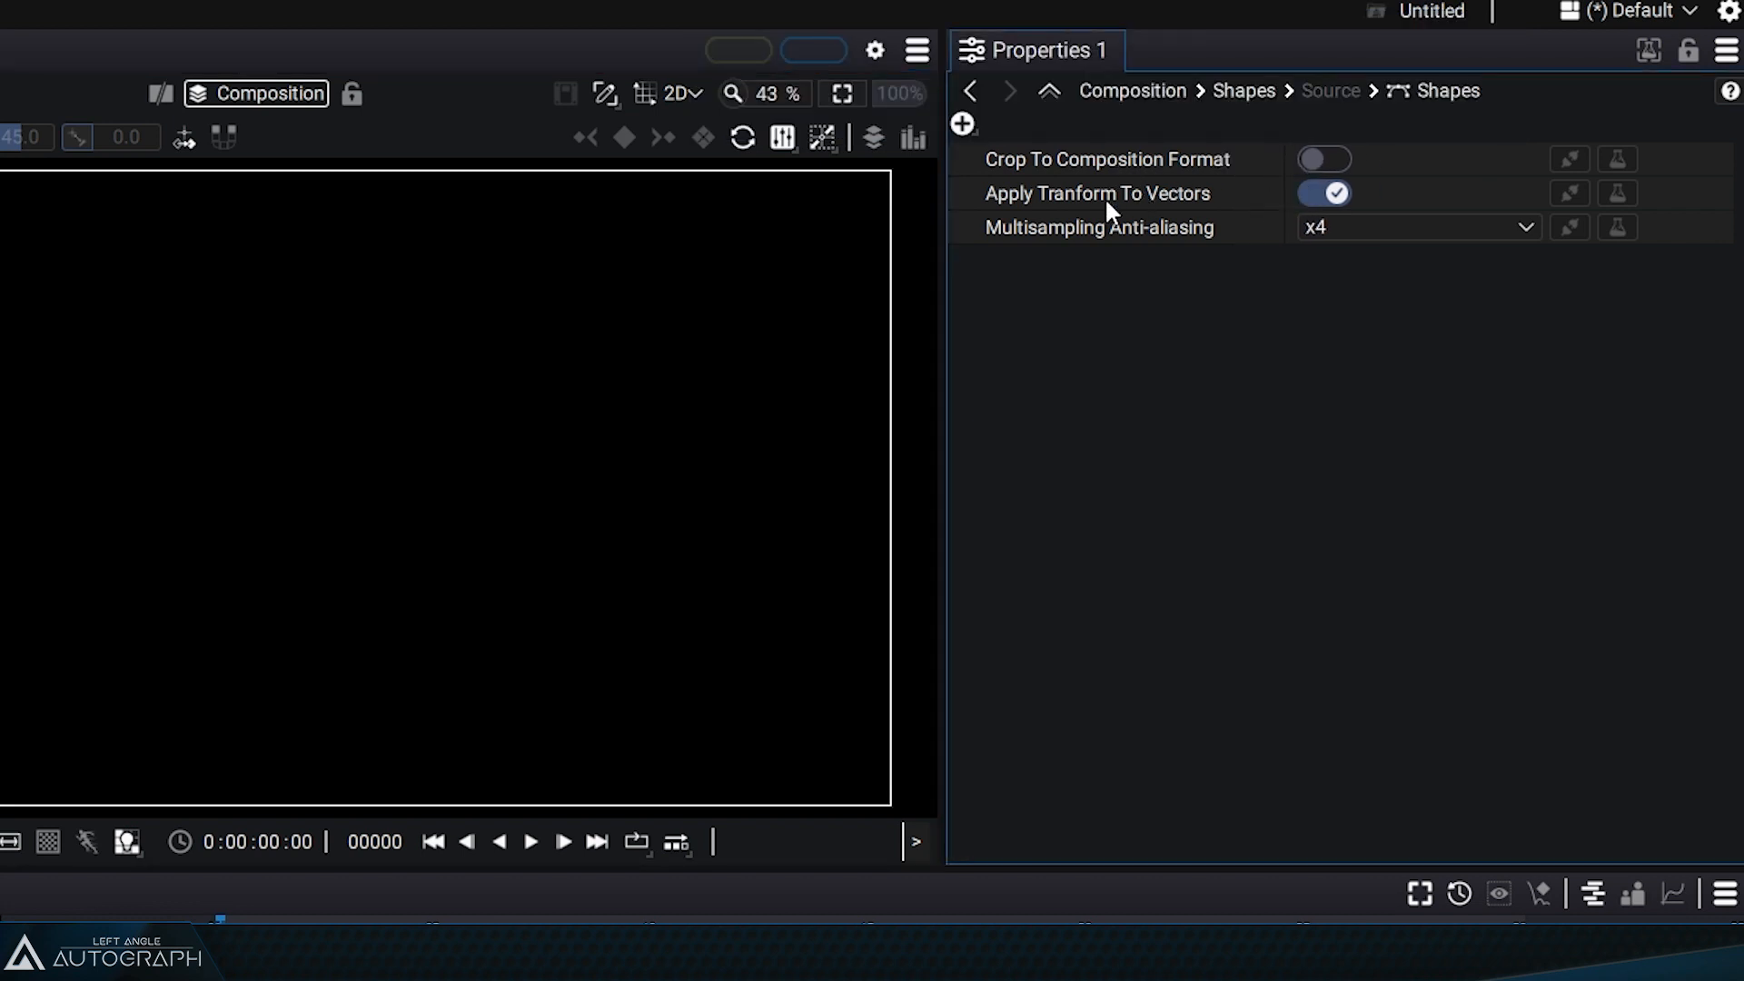
Step: Review the Multisampling Anti-aliasing options and the shape add-item menu without changing anything
left_click(1364, 227)
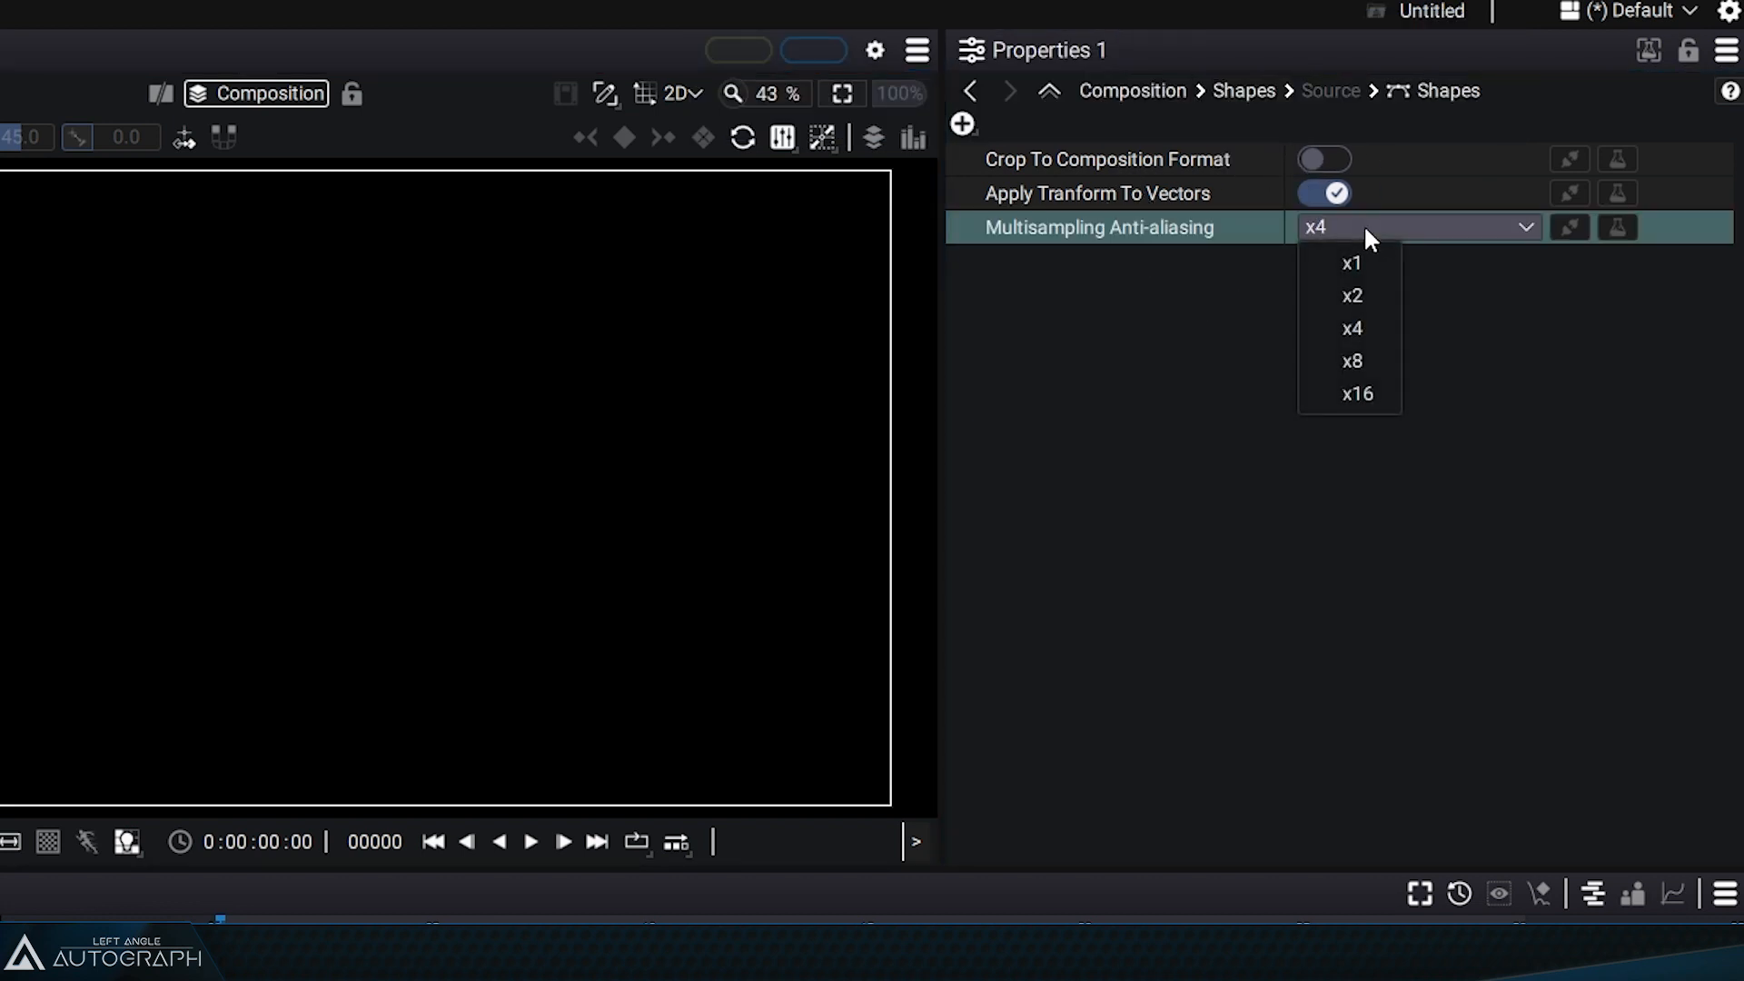
left_click(1175, 265)
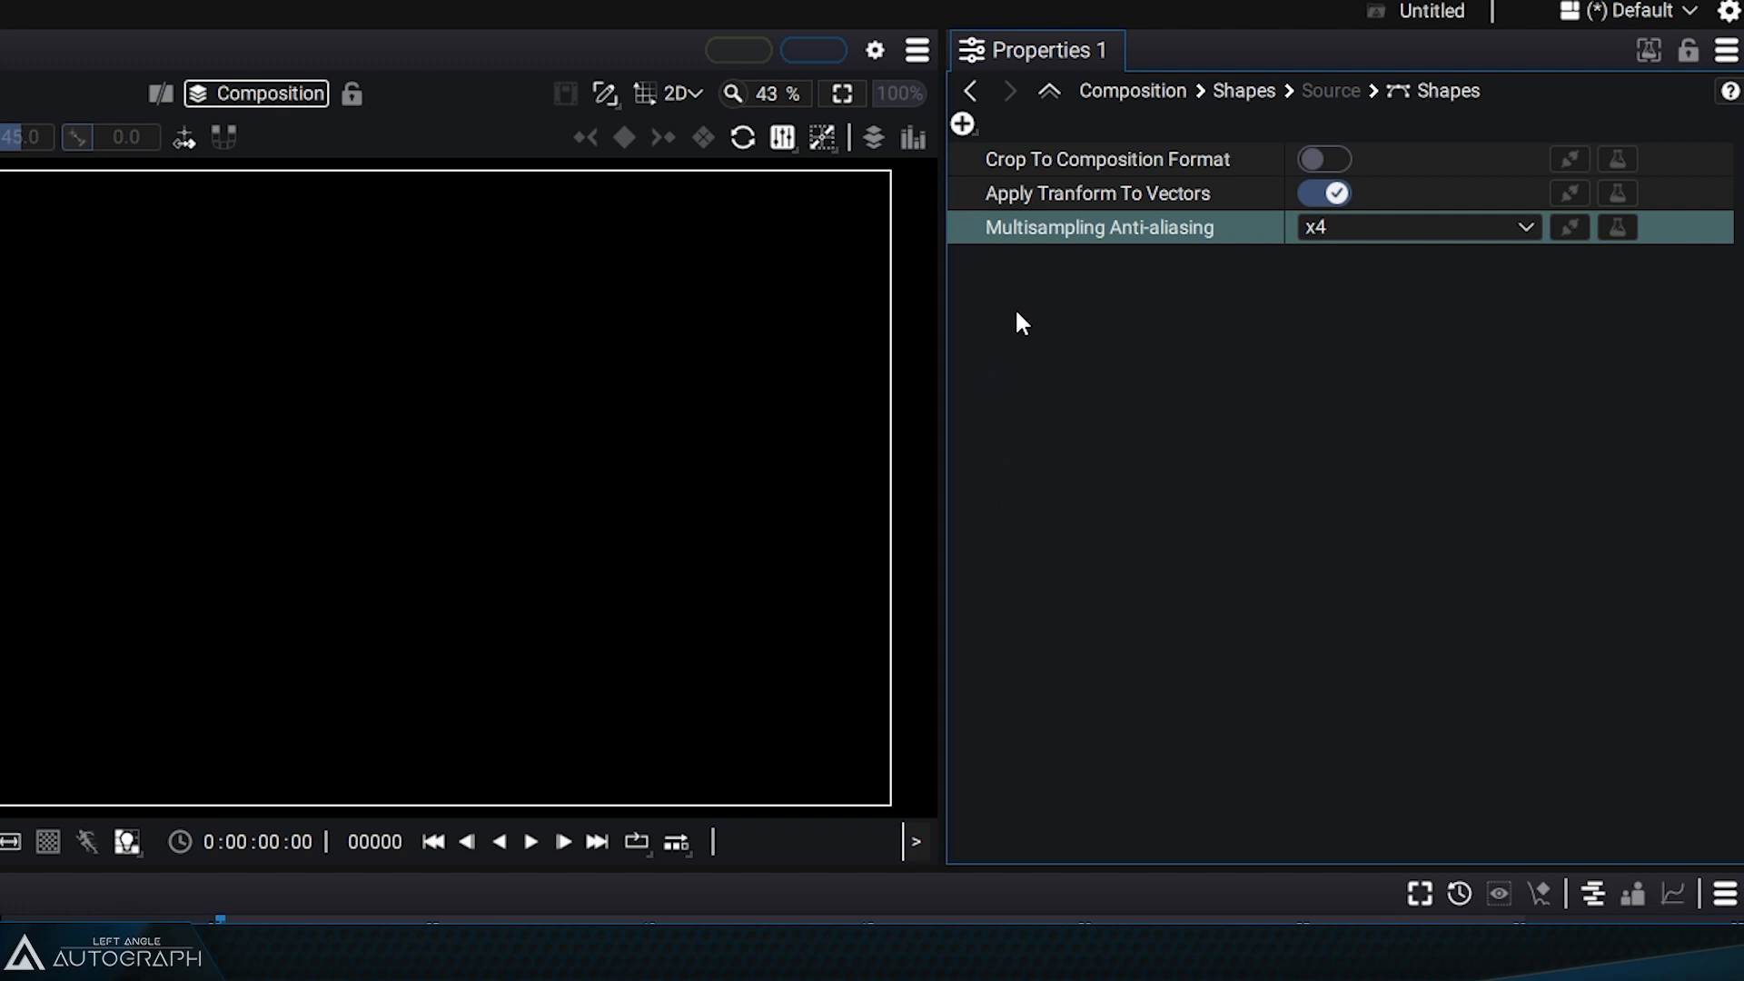
left_click(965, 124)
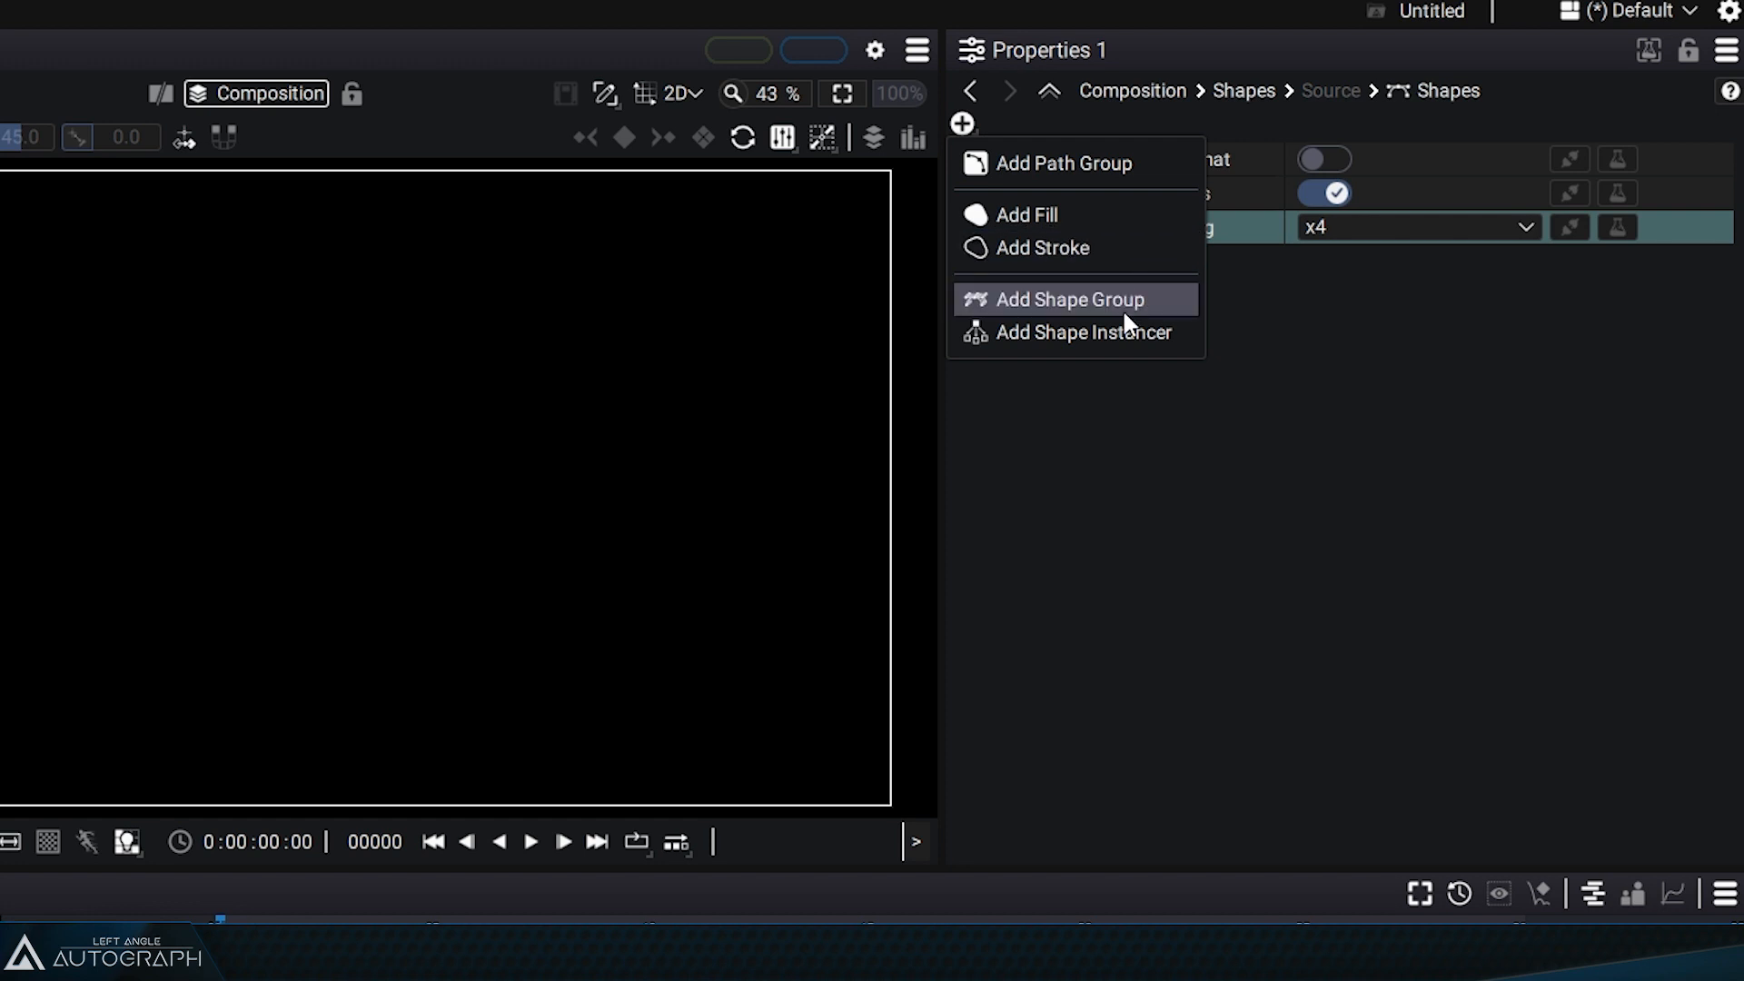
left_click(1375, 404)
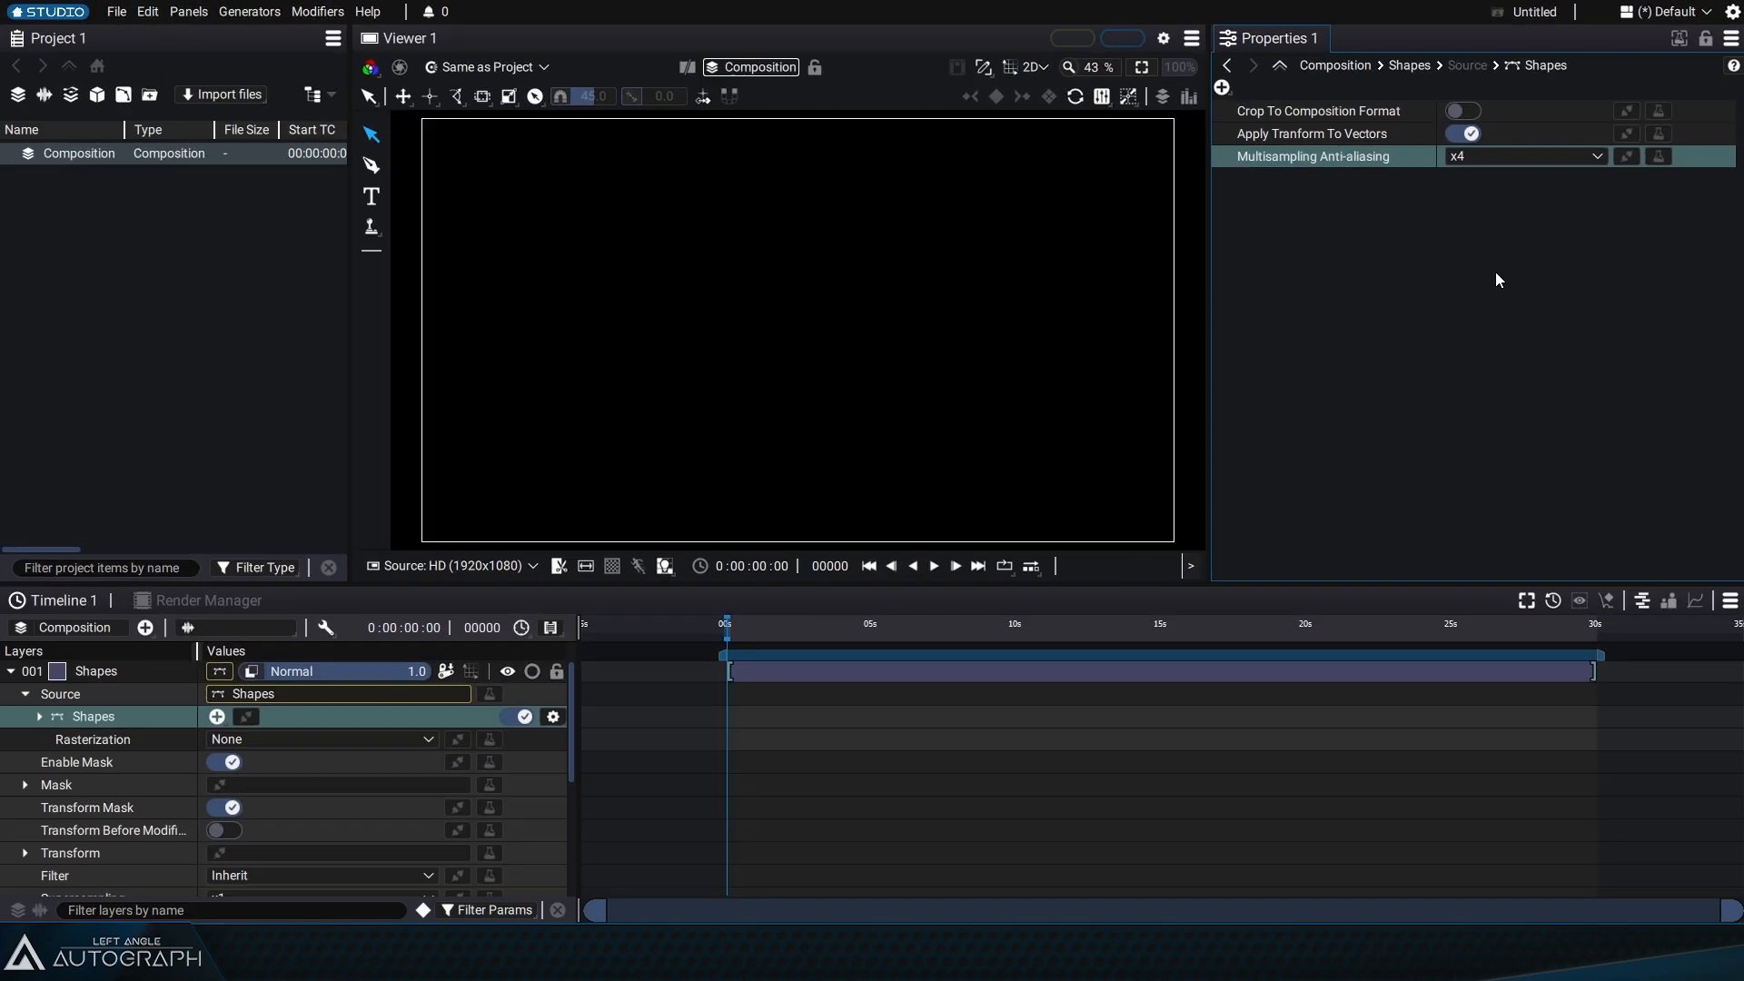
Step: Delete the Shapes layer from the timeline
left_click(91, 674)
key("Delete")
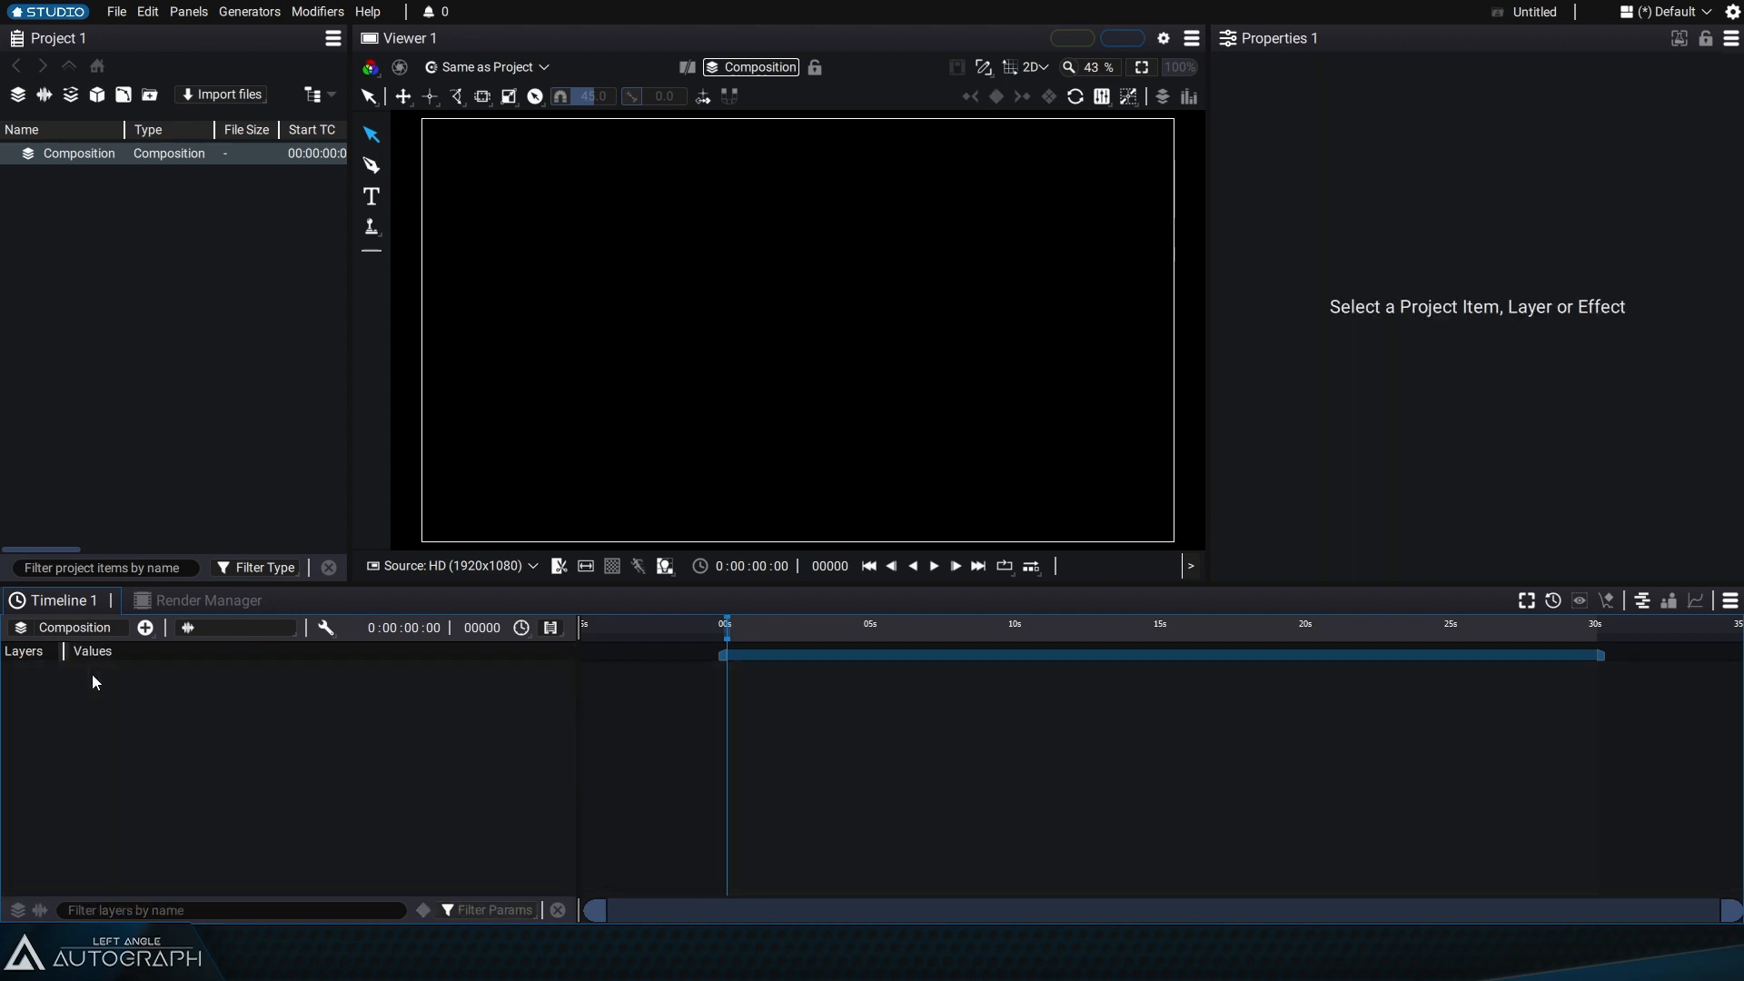
Step: With the Pen tool in Shape Fill Style mode, draw a closed curved blob shape with five points on the canvas
left_click(370, 166)
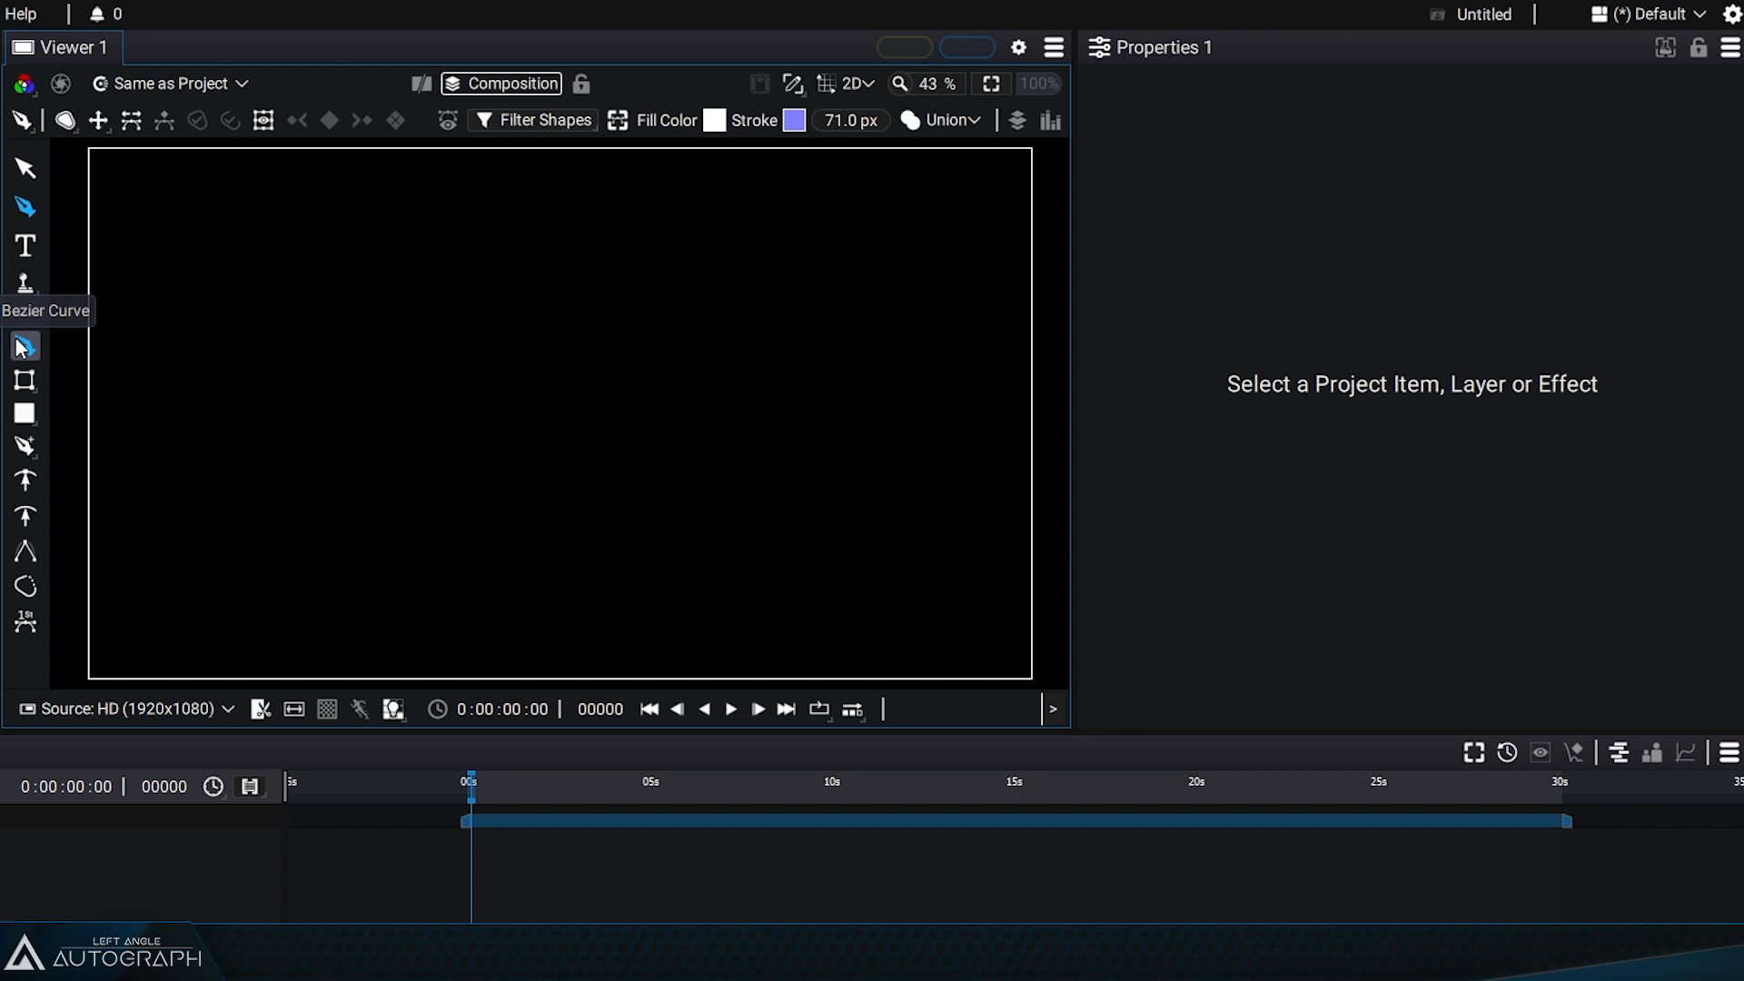
left_click(66, 120)
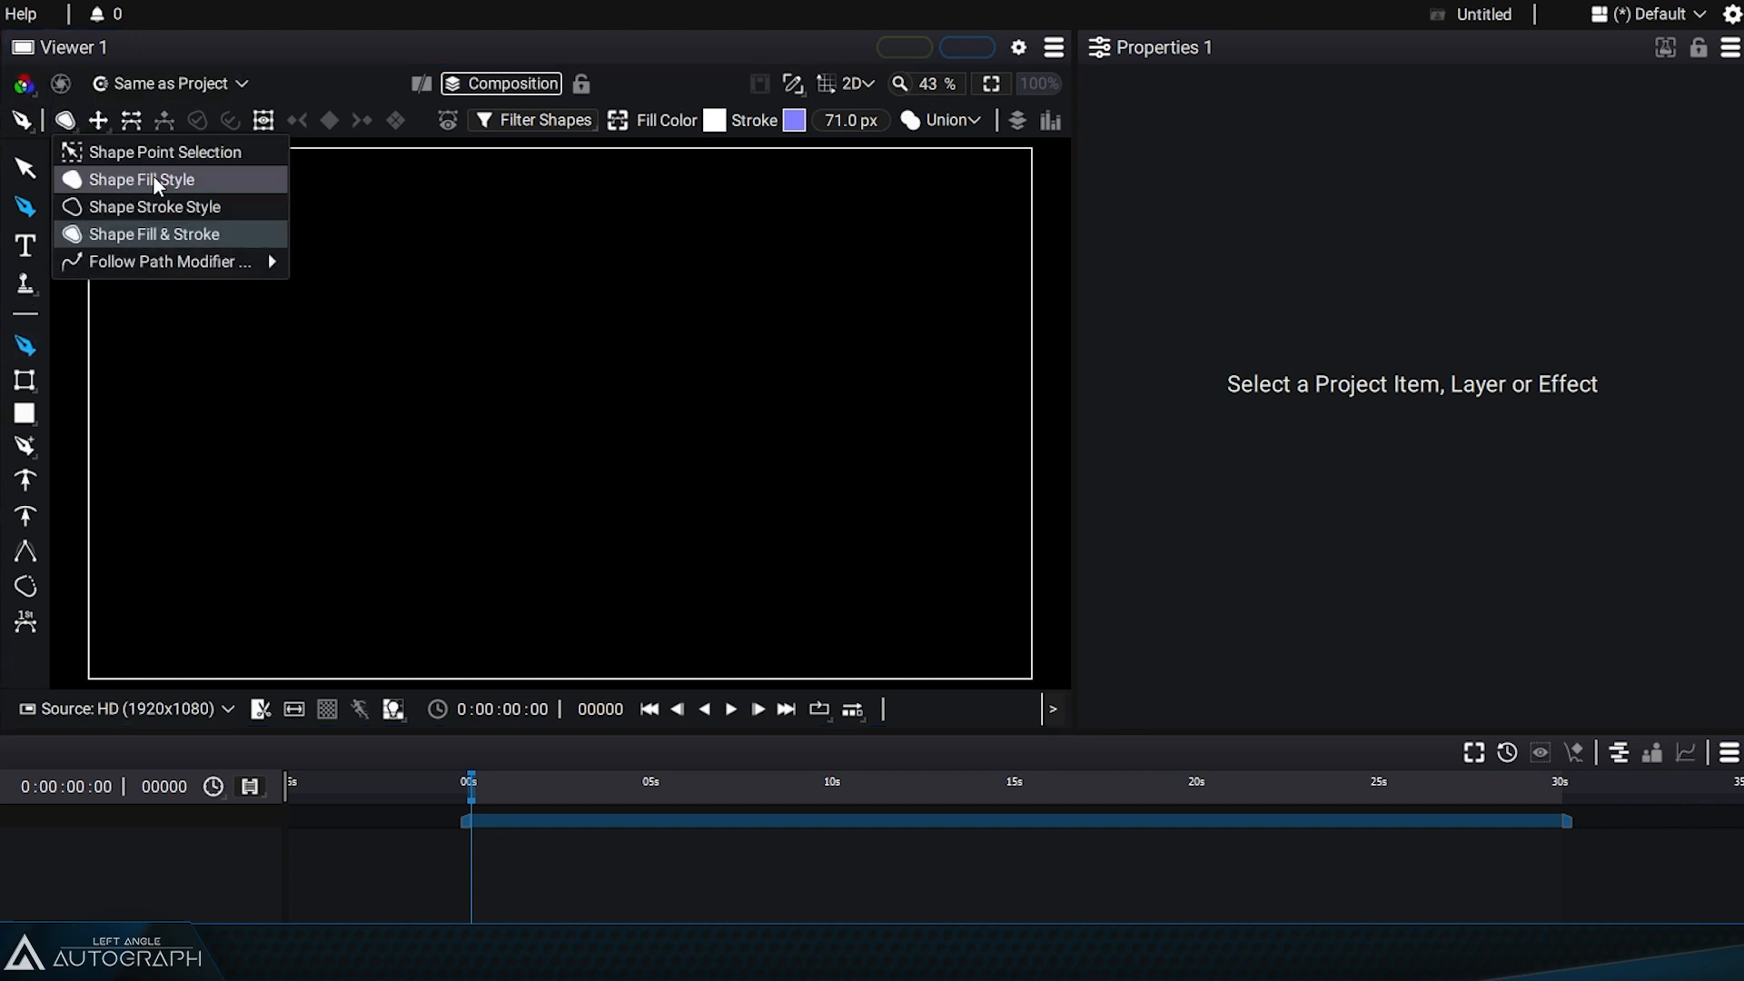
left_click(162, 179)
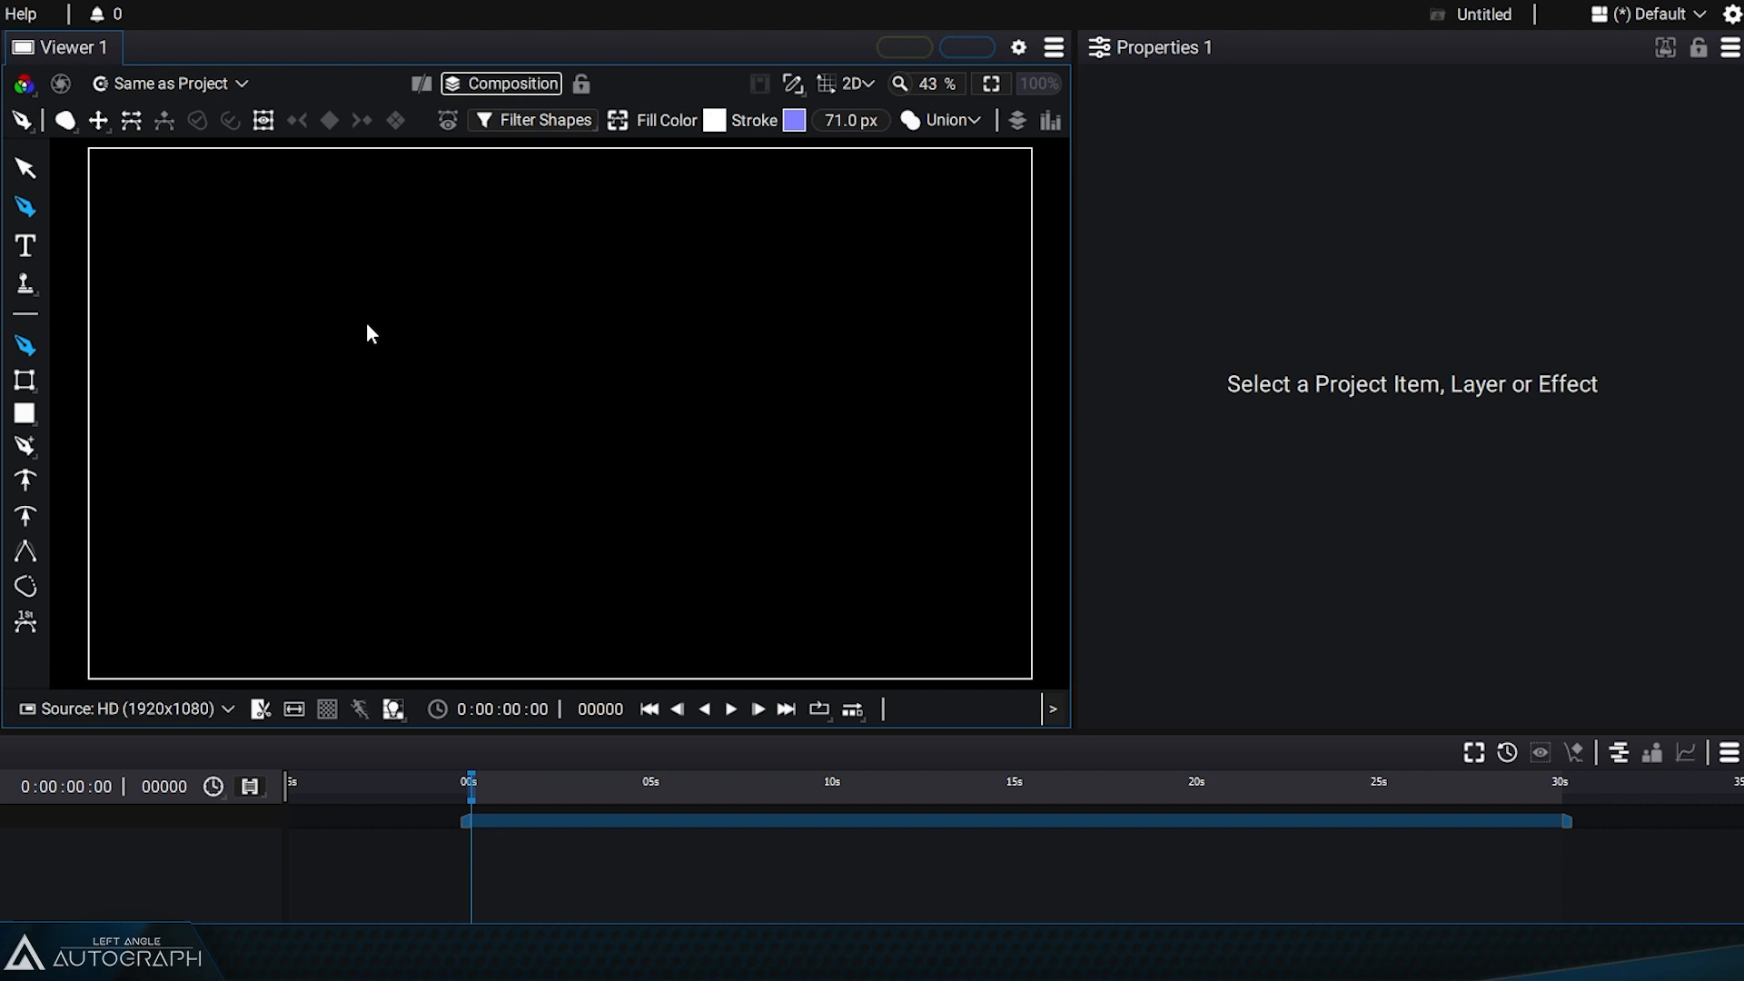
left_click_drag(356, 338, 385, 412)
left_click_drag(426, 573, 482, 603)
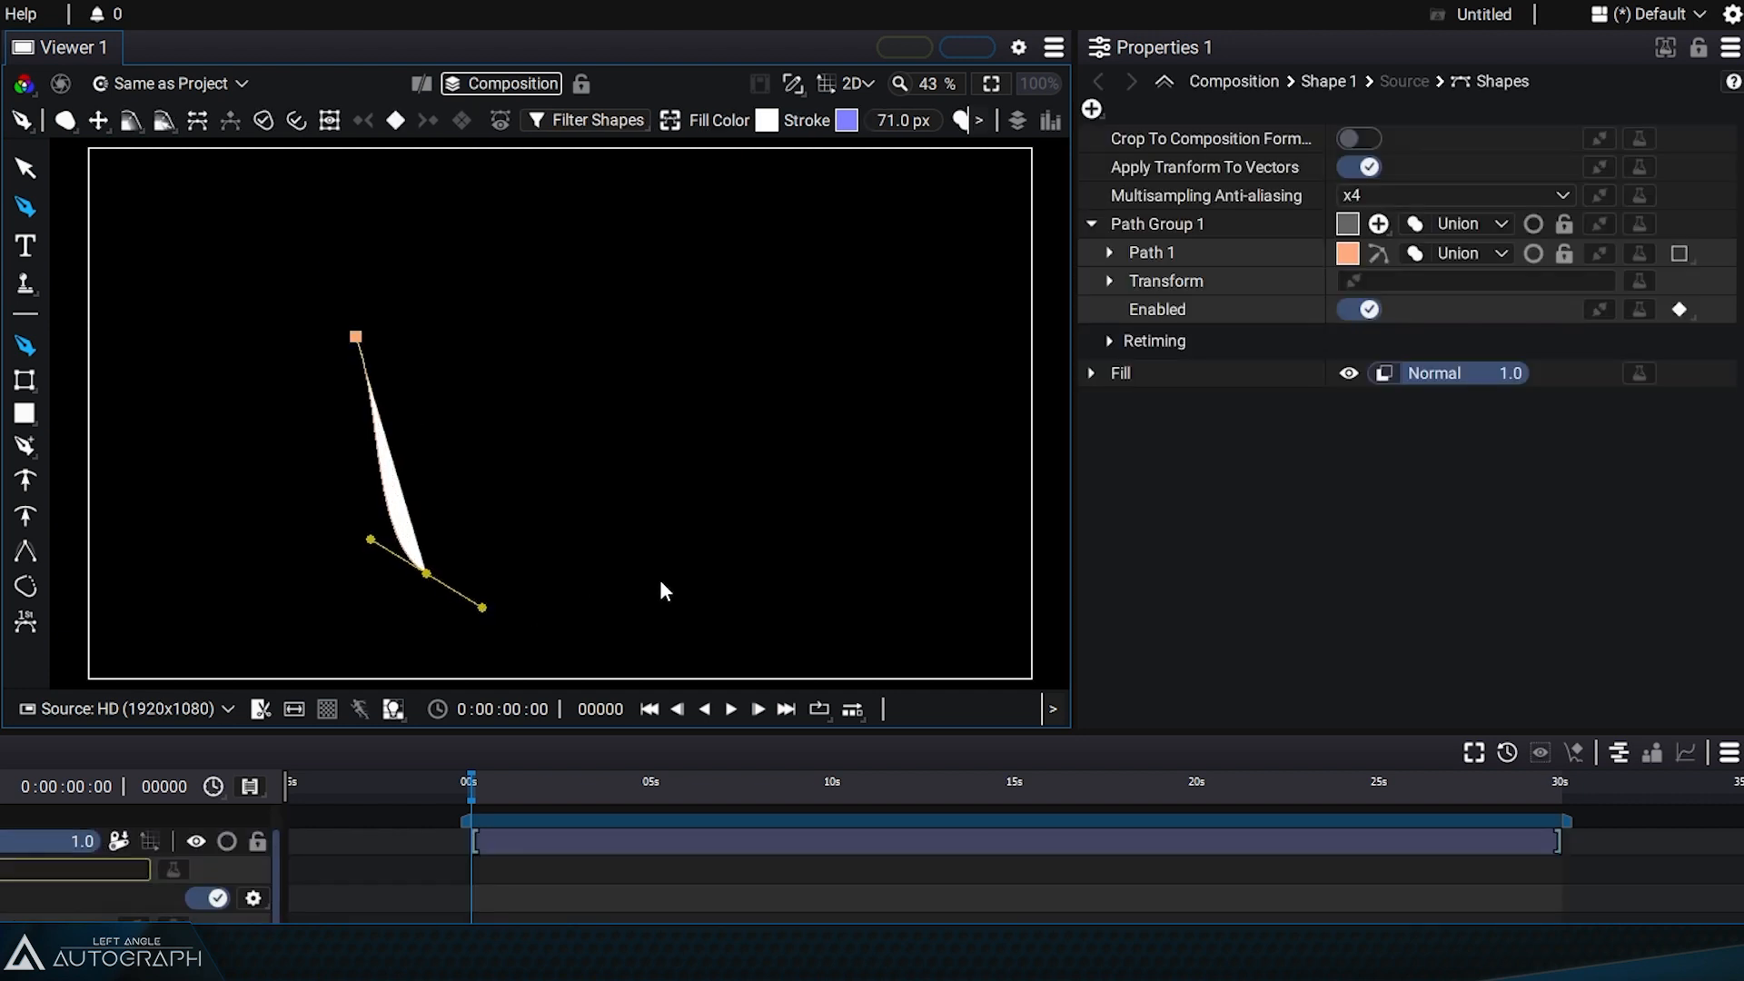
left_click_drag(693, 571, 763, 496)
left_click_drag(741, 291, 702, 211)
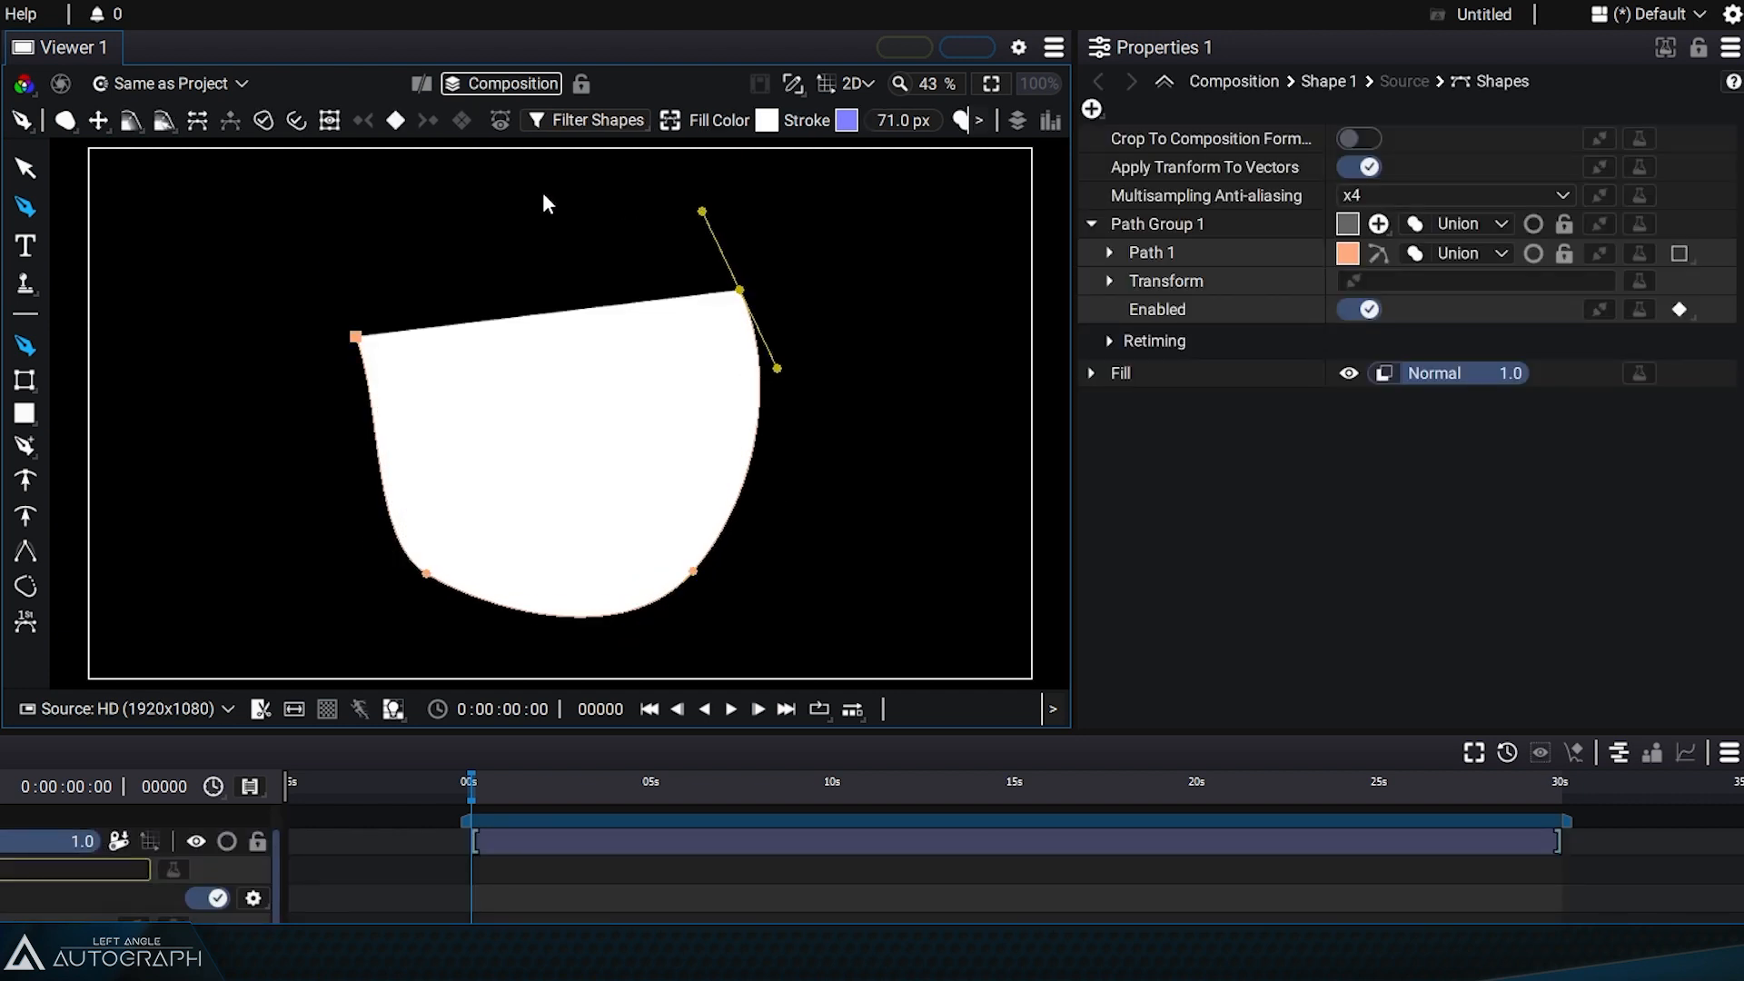
left_click_drag(476, 187, 368, 192)
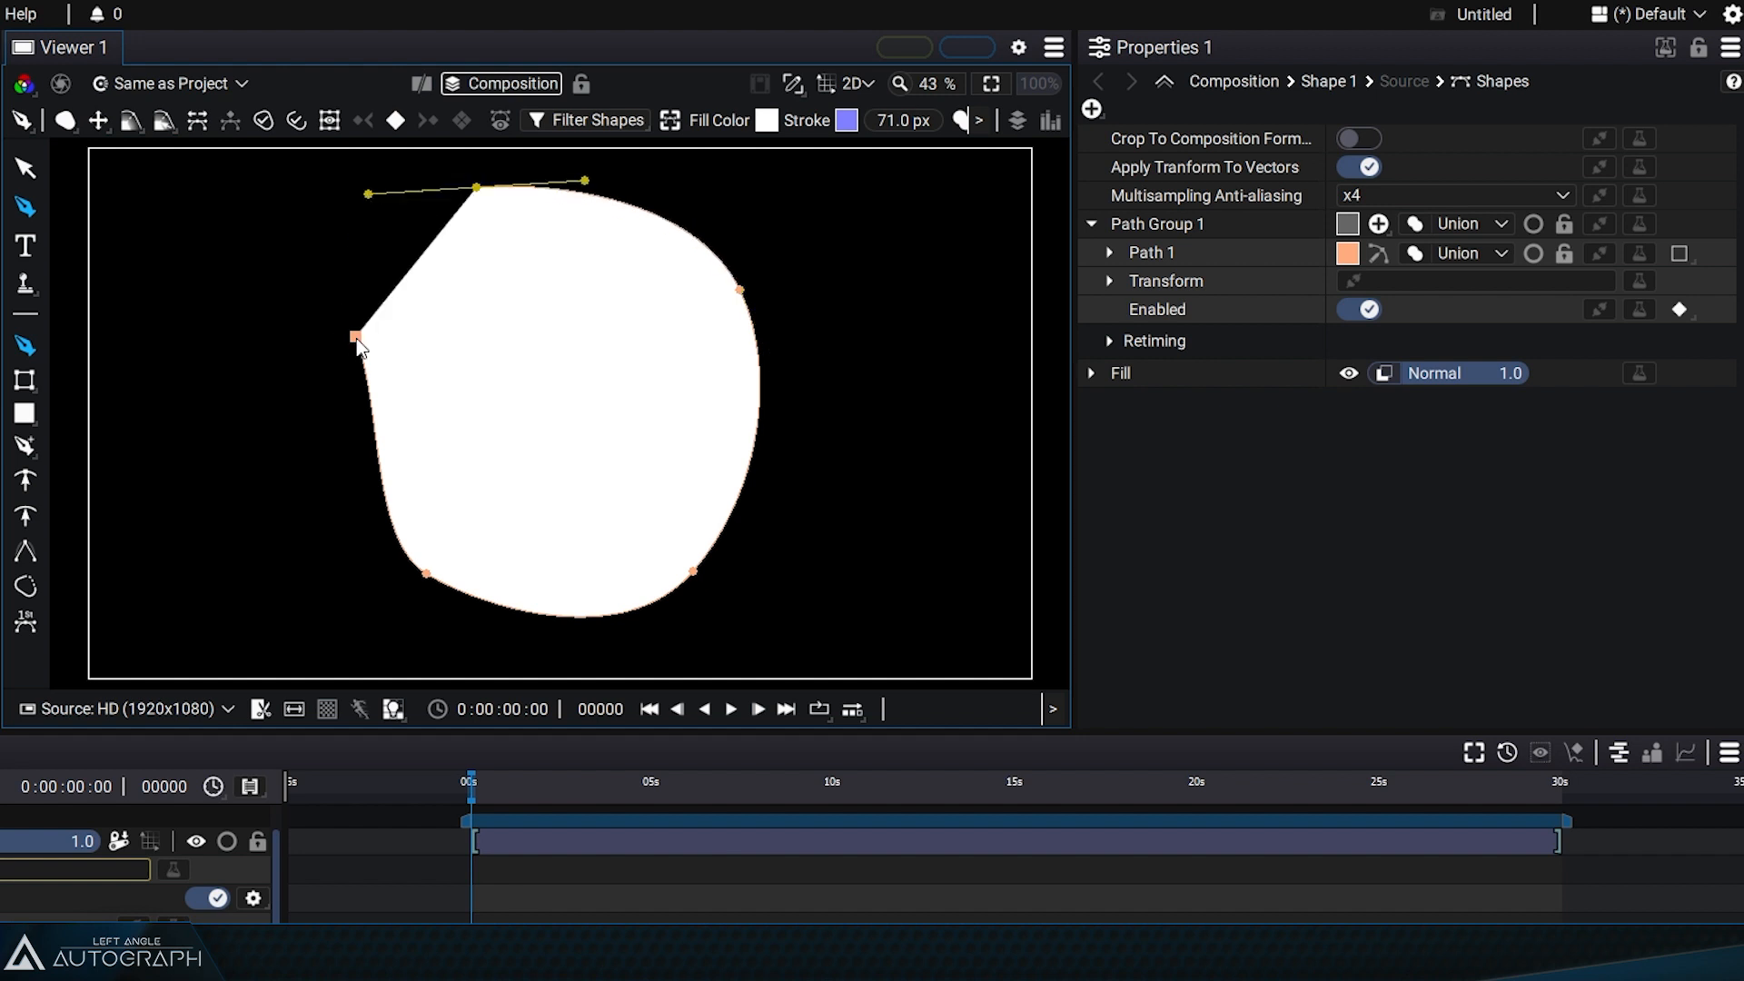
left_click_drag(356, 338, 352, 374)
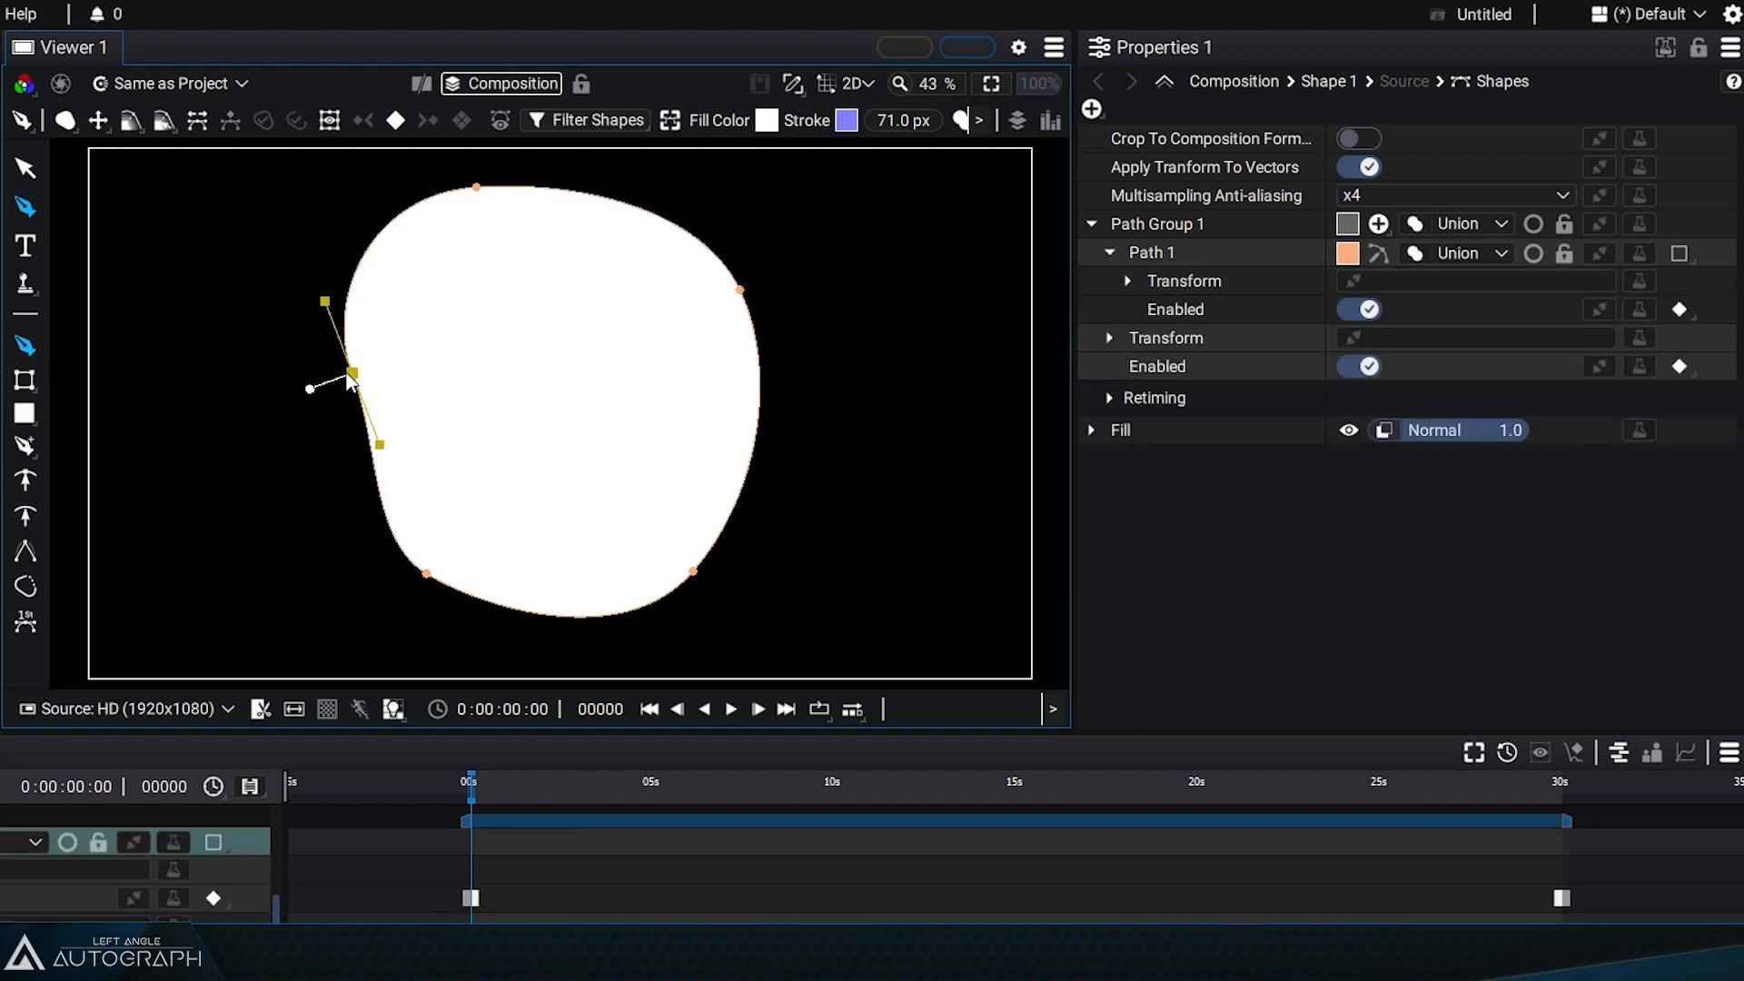
Step: Inspect the new shape's Path Group 1, Fill and Path 1 entries in the properties
left_click(1092, 223)
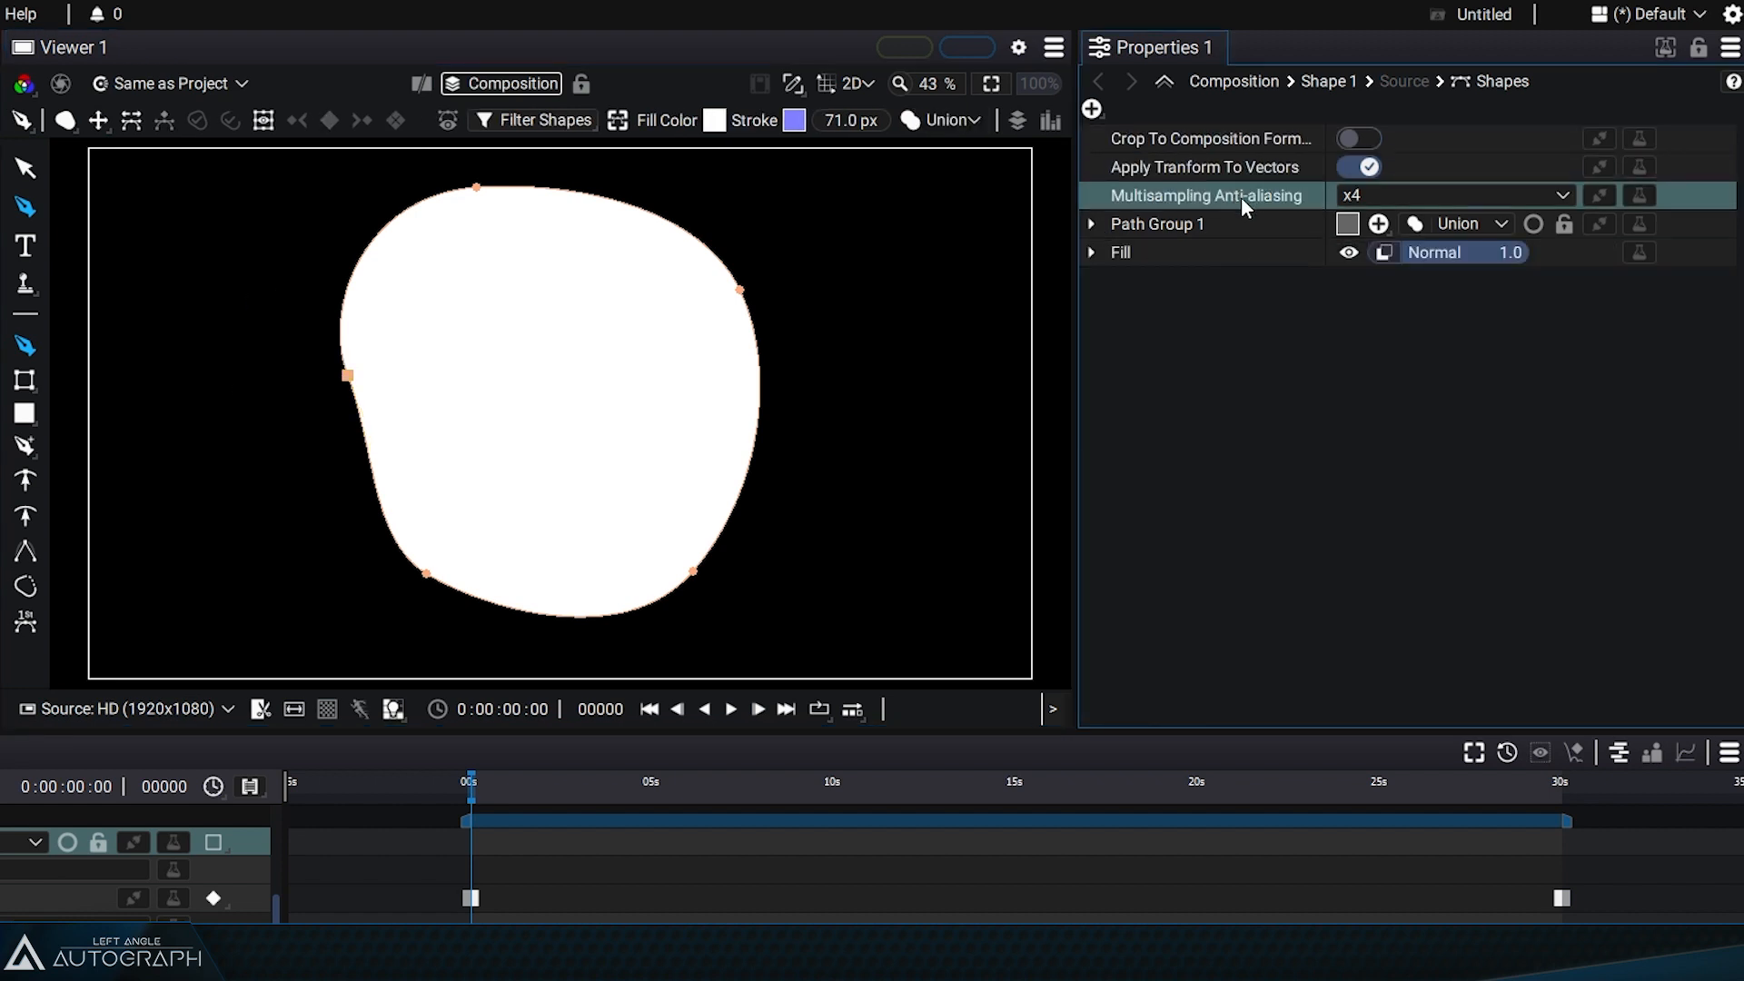
left_click(1174, 225)
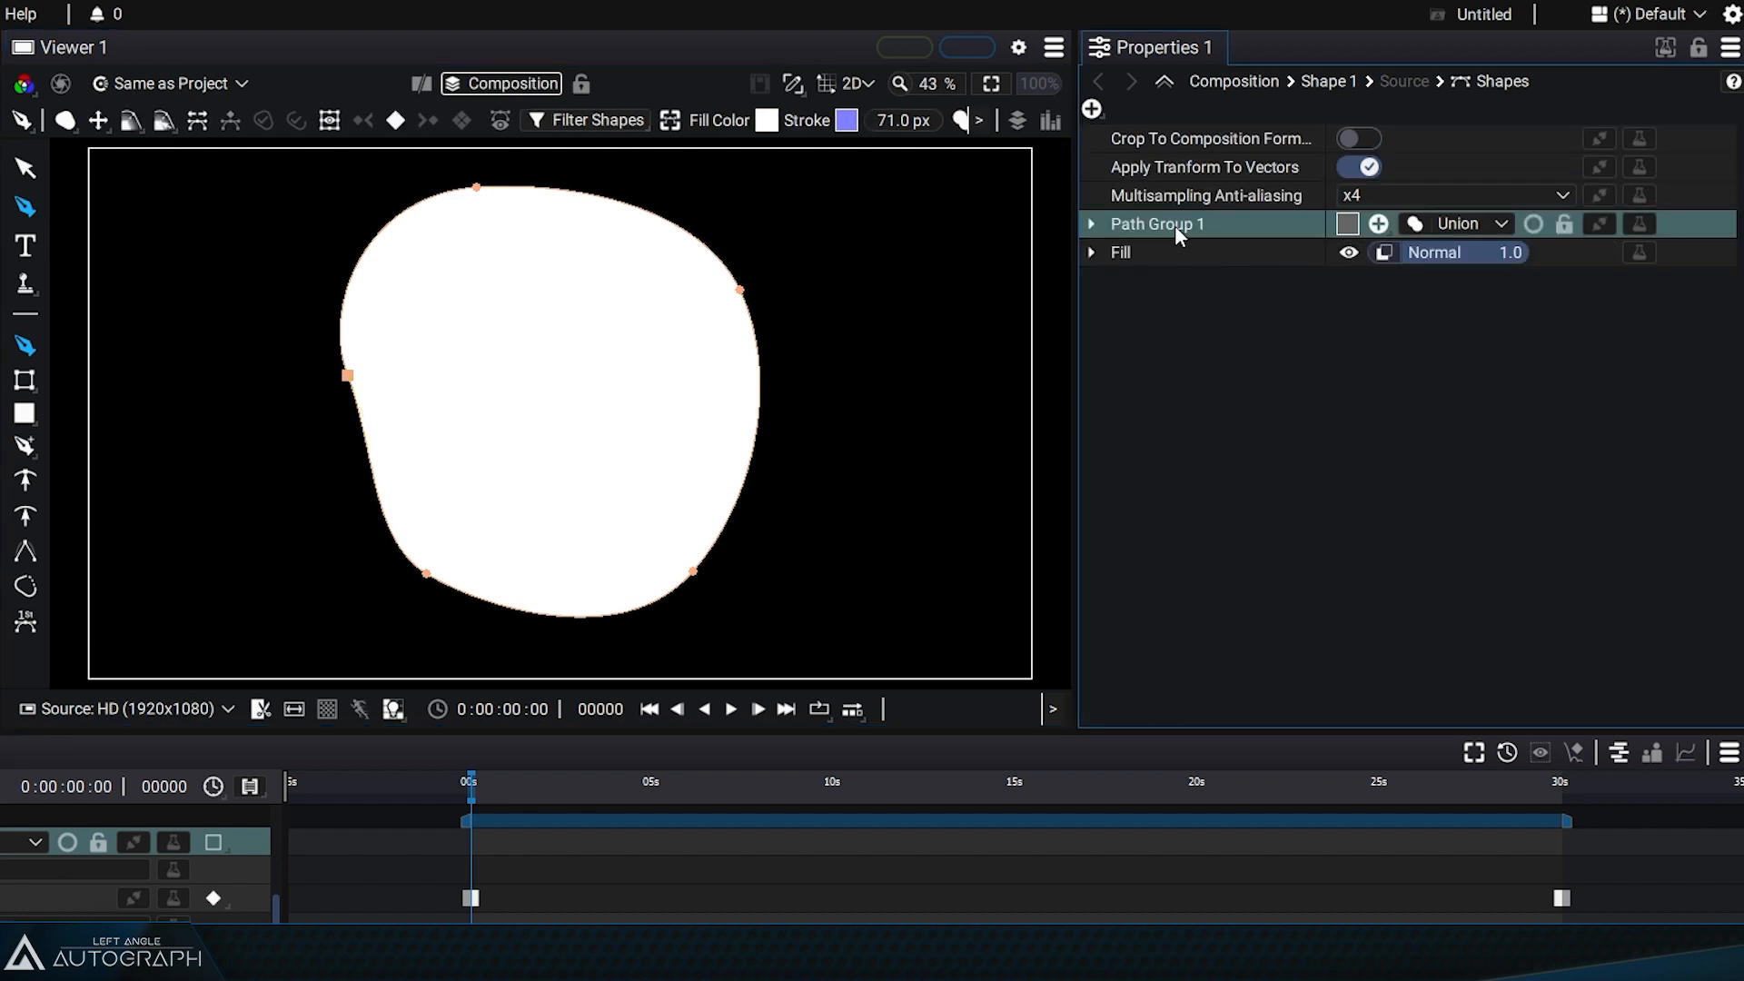
left_click(1175, 255)
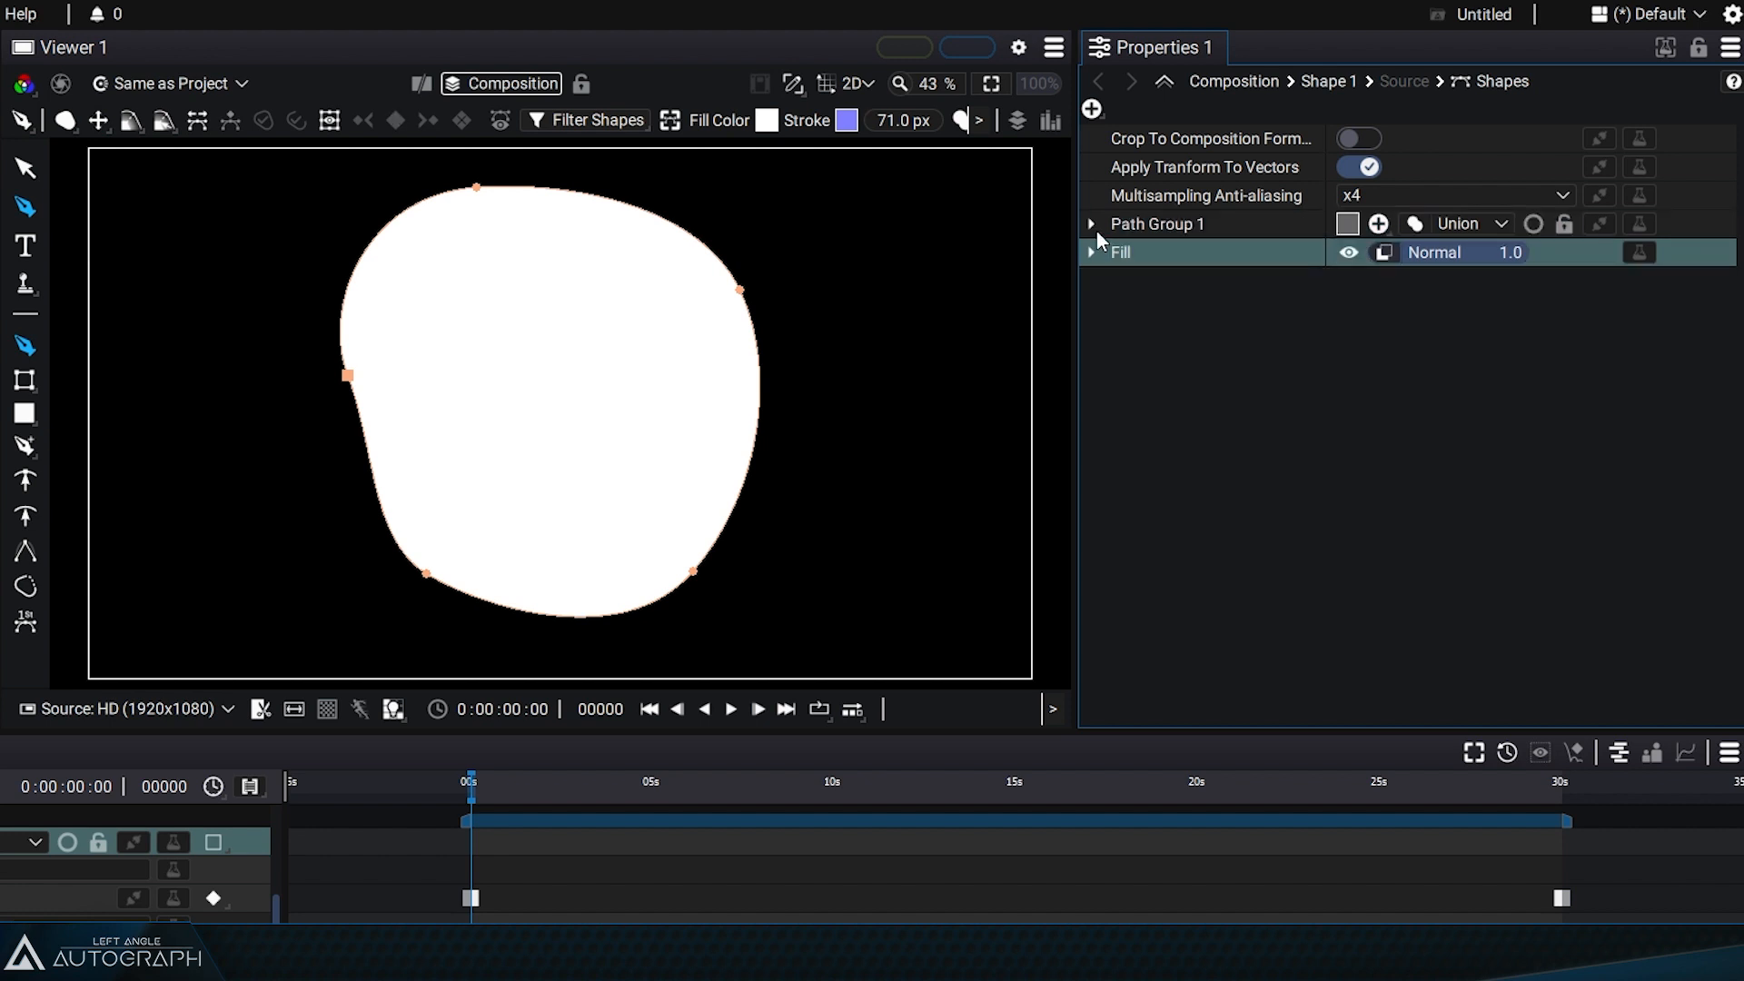
left_click(1093, 224)
left_click(1149, 254)
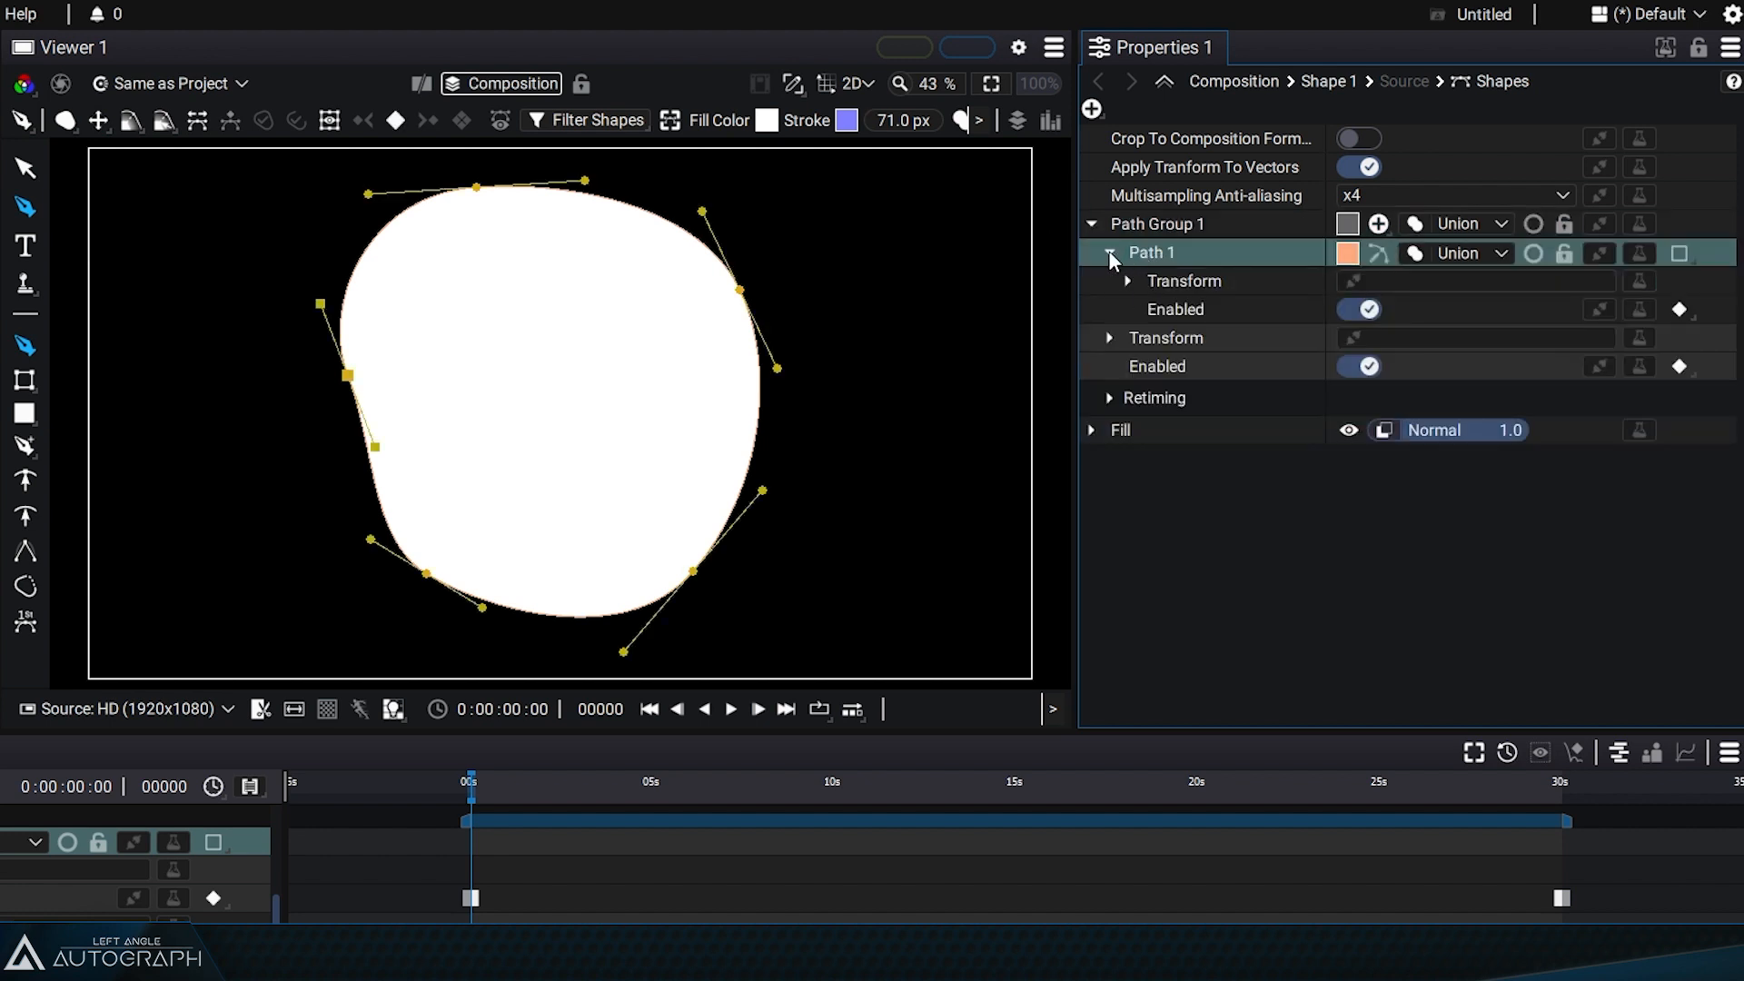
Step: With Path Group 1 selected, draw a second smaller closed curved shape to the right of the first
left_click(1180, 225)
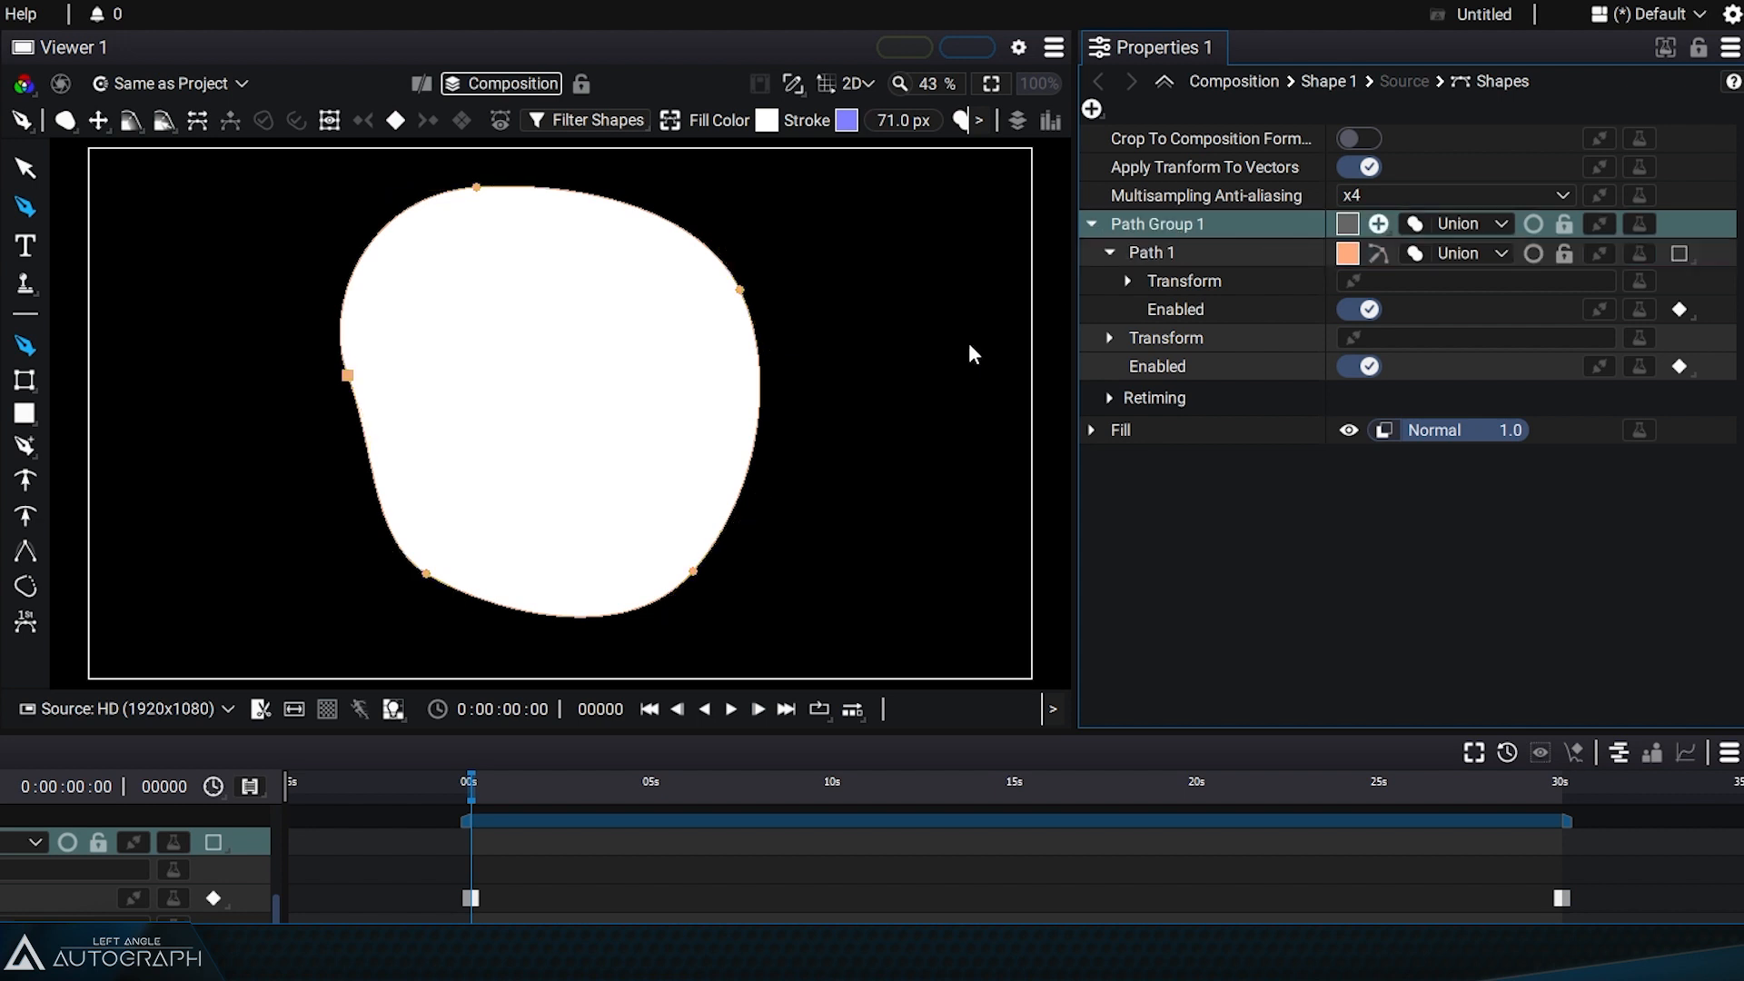
left_click_drag(825, 256, 815, 340)
left_click_drag(874, 440, 938, 432)
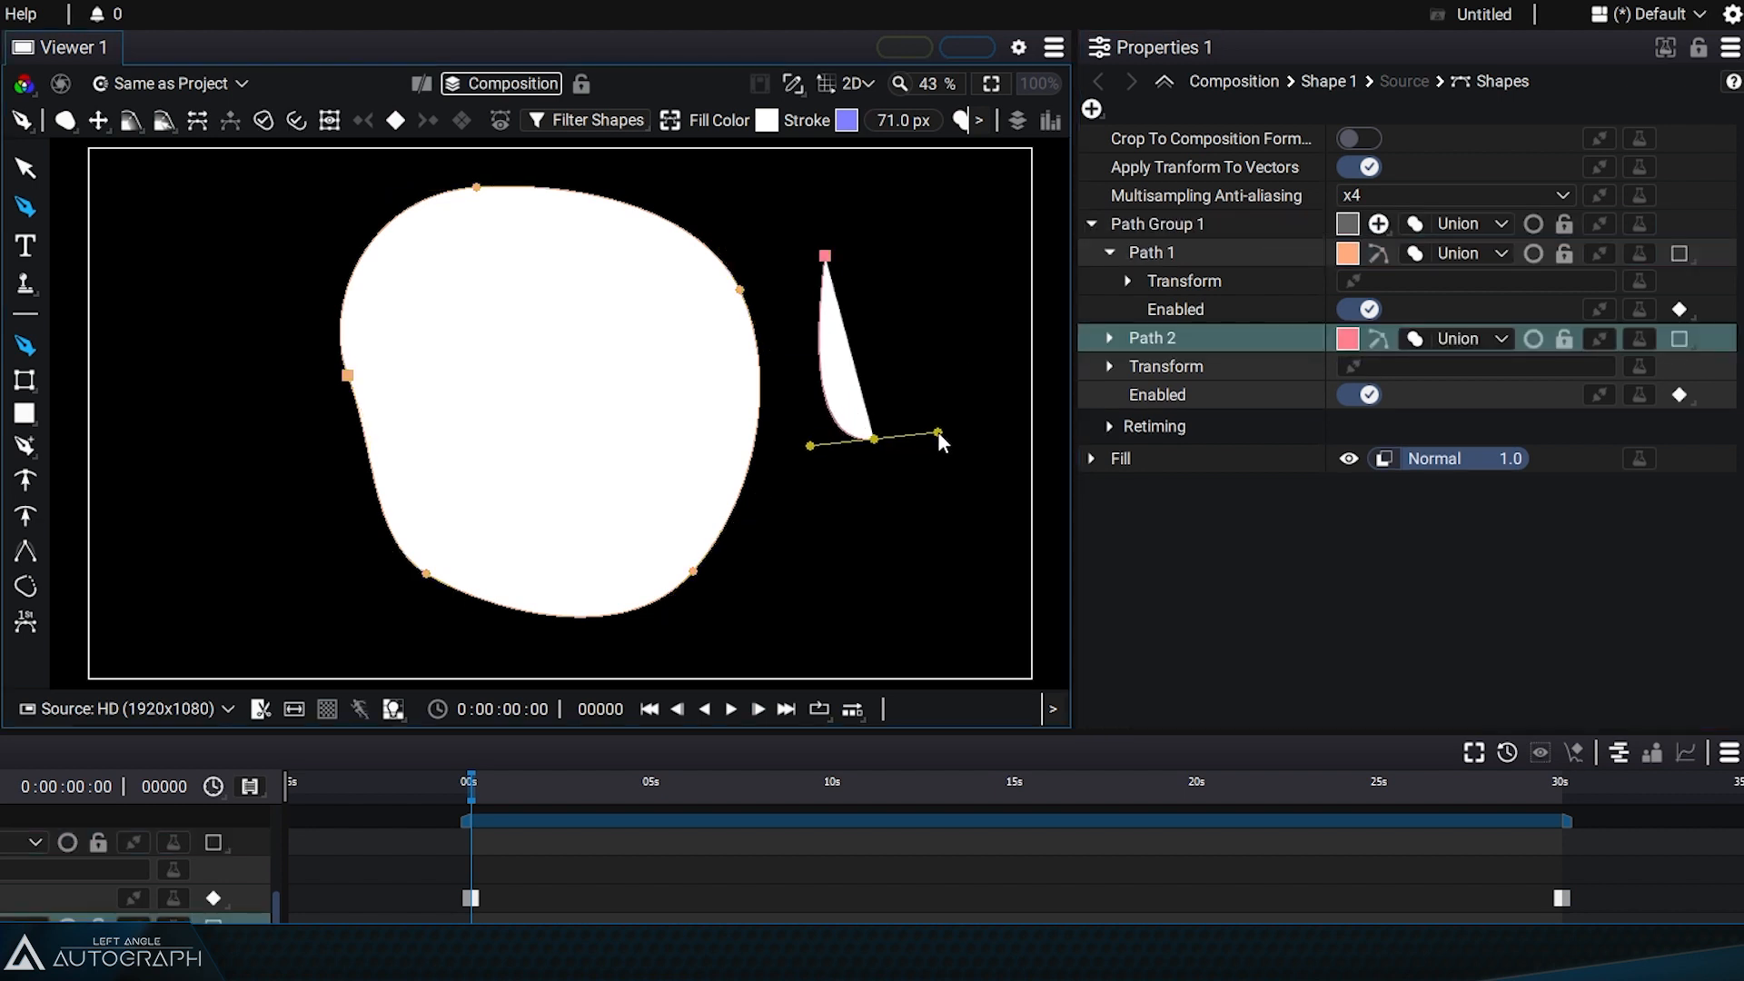
left_click_drag(993, 313, 1006, 271)
left_click_drag(968, 217, 900, 185)
left_click(825, 256)
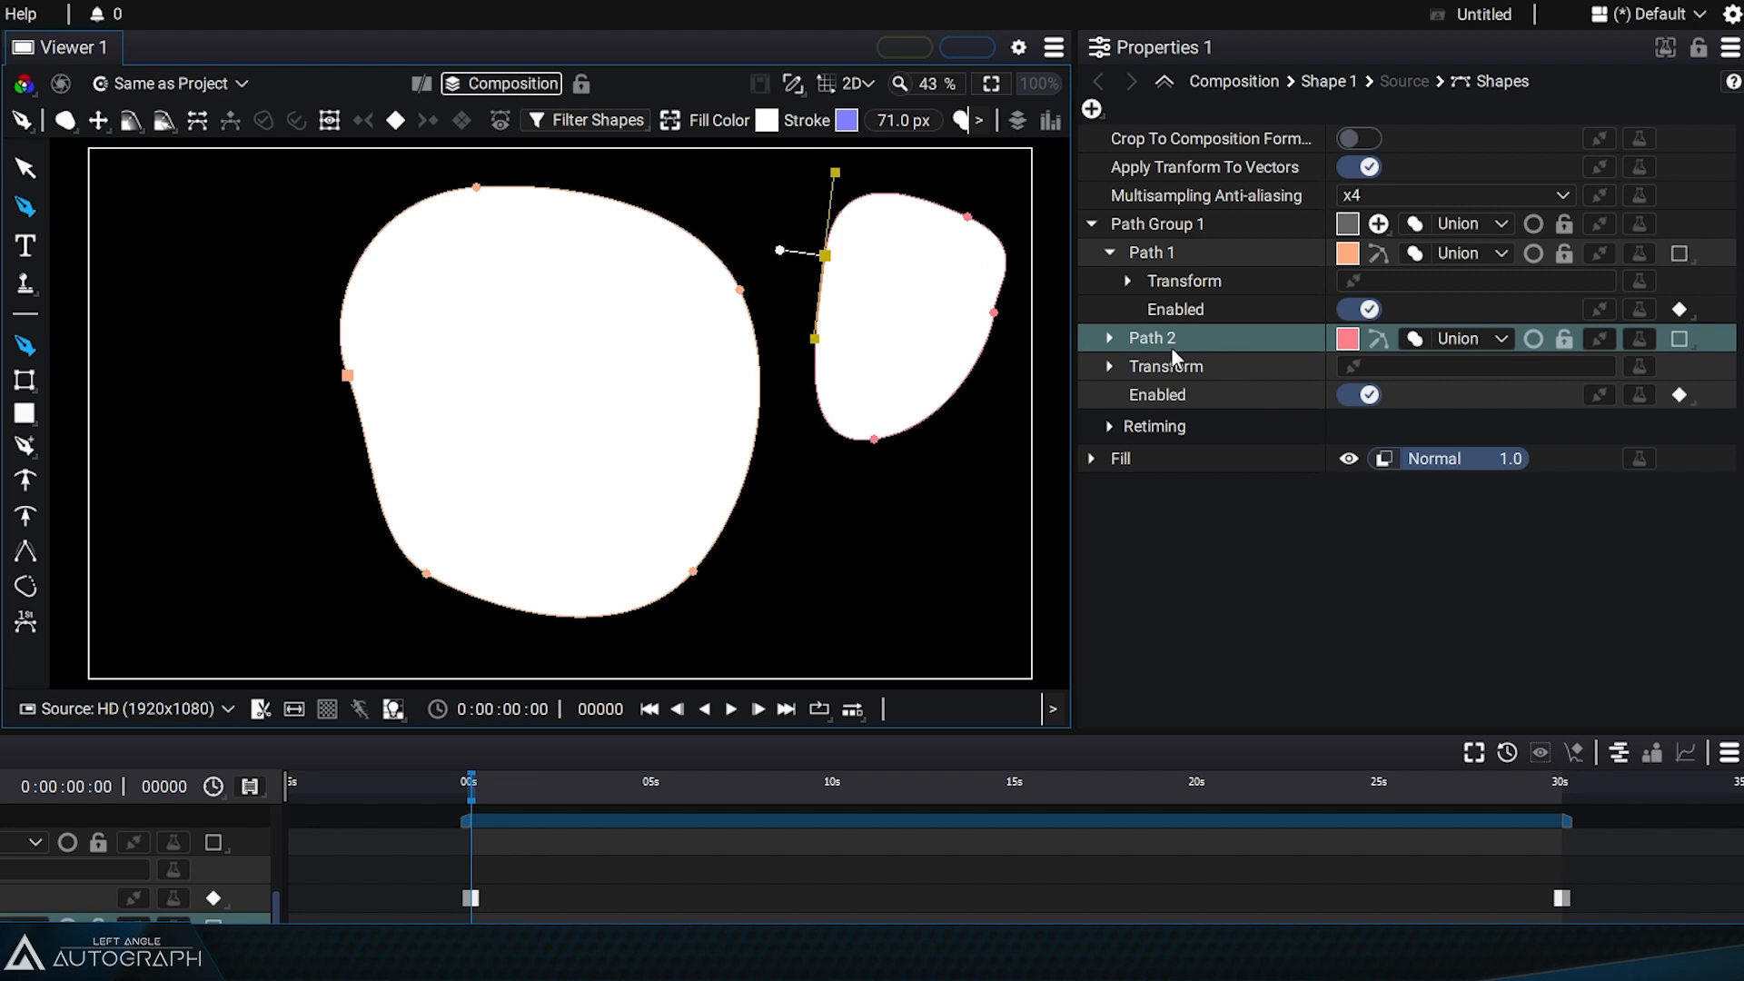
Step: Collapse the Path 1 and Path Group 1 entries and select the Fill item
left_click(1146, 224)
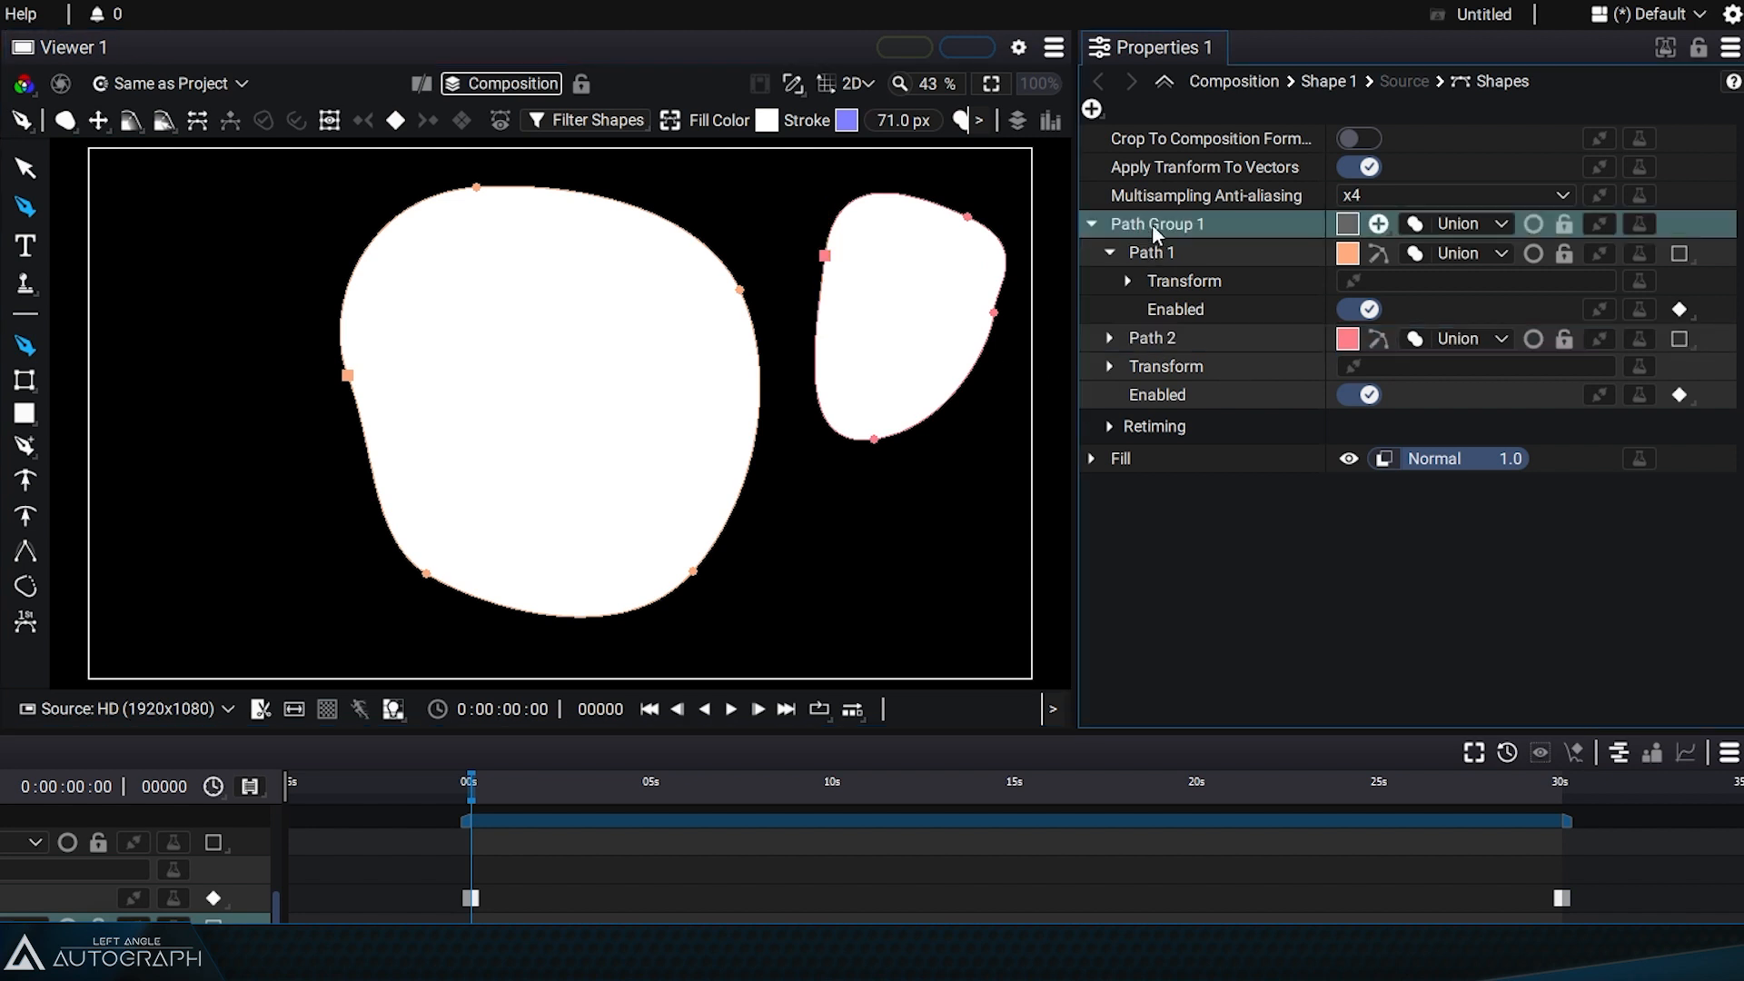
left_click(1109, 252)
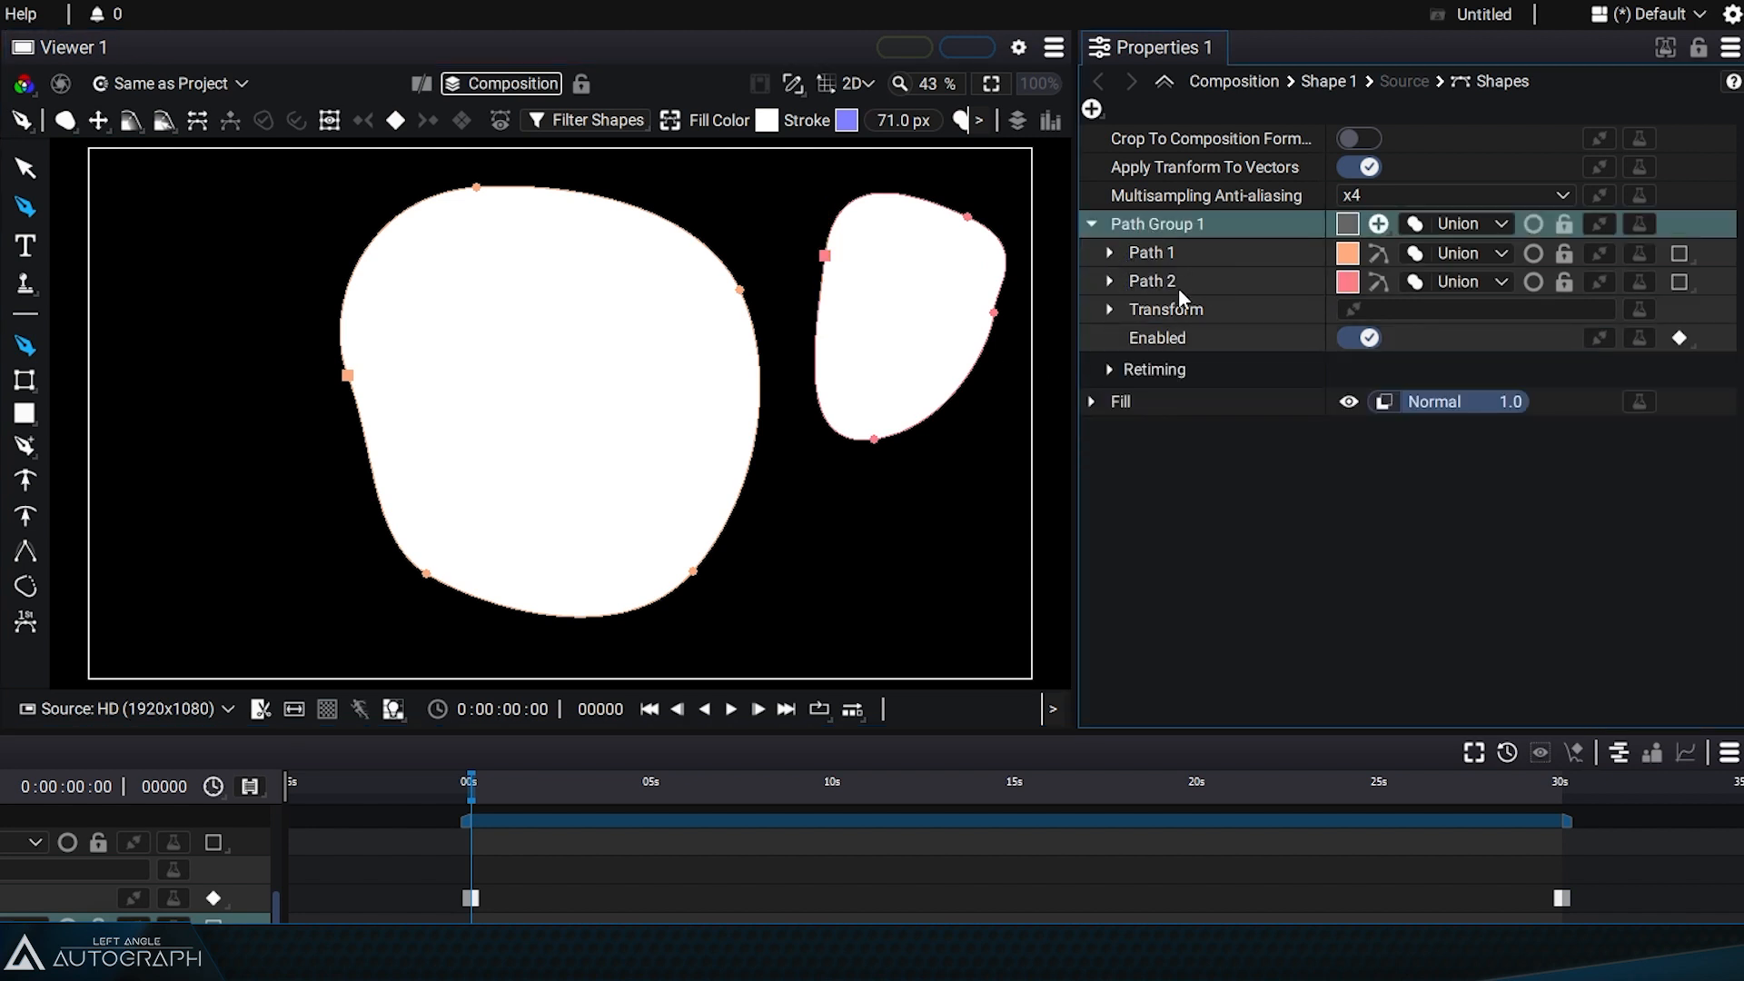
left_click(1092, 223)
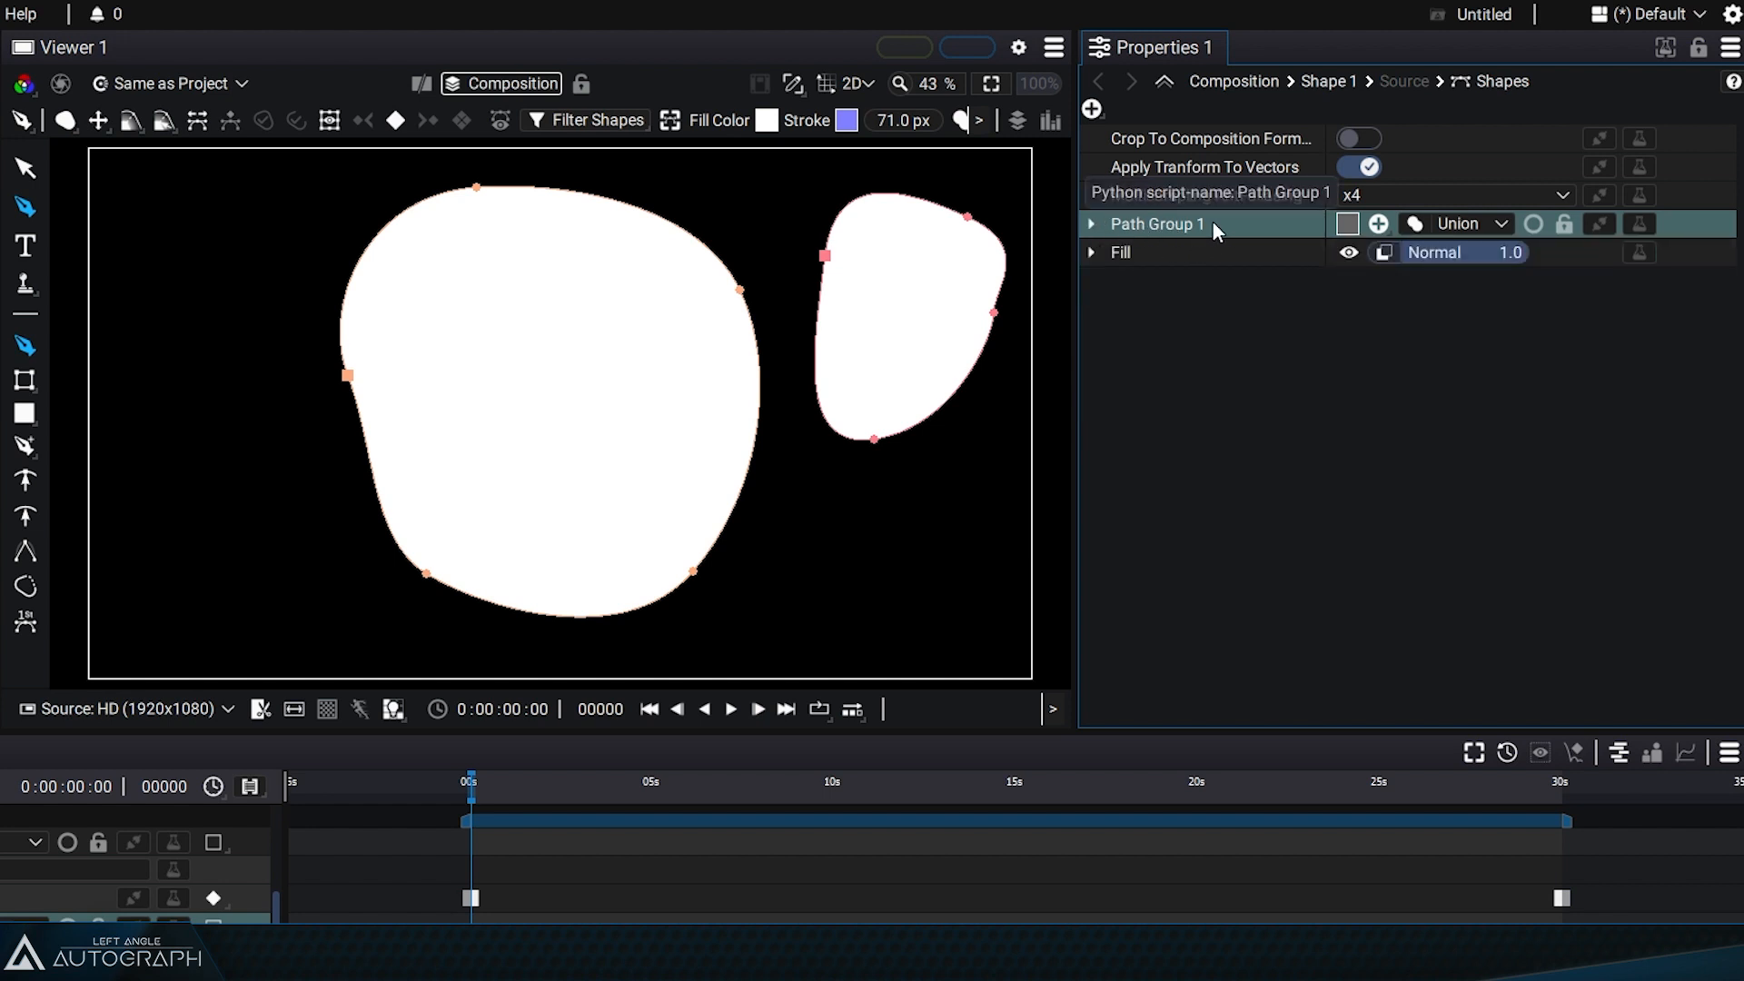
left_click(1143, 254)
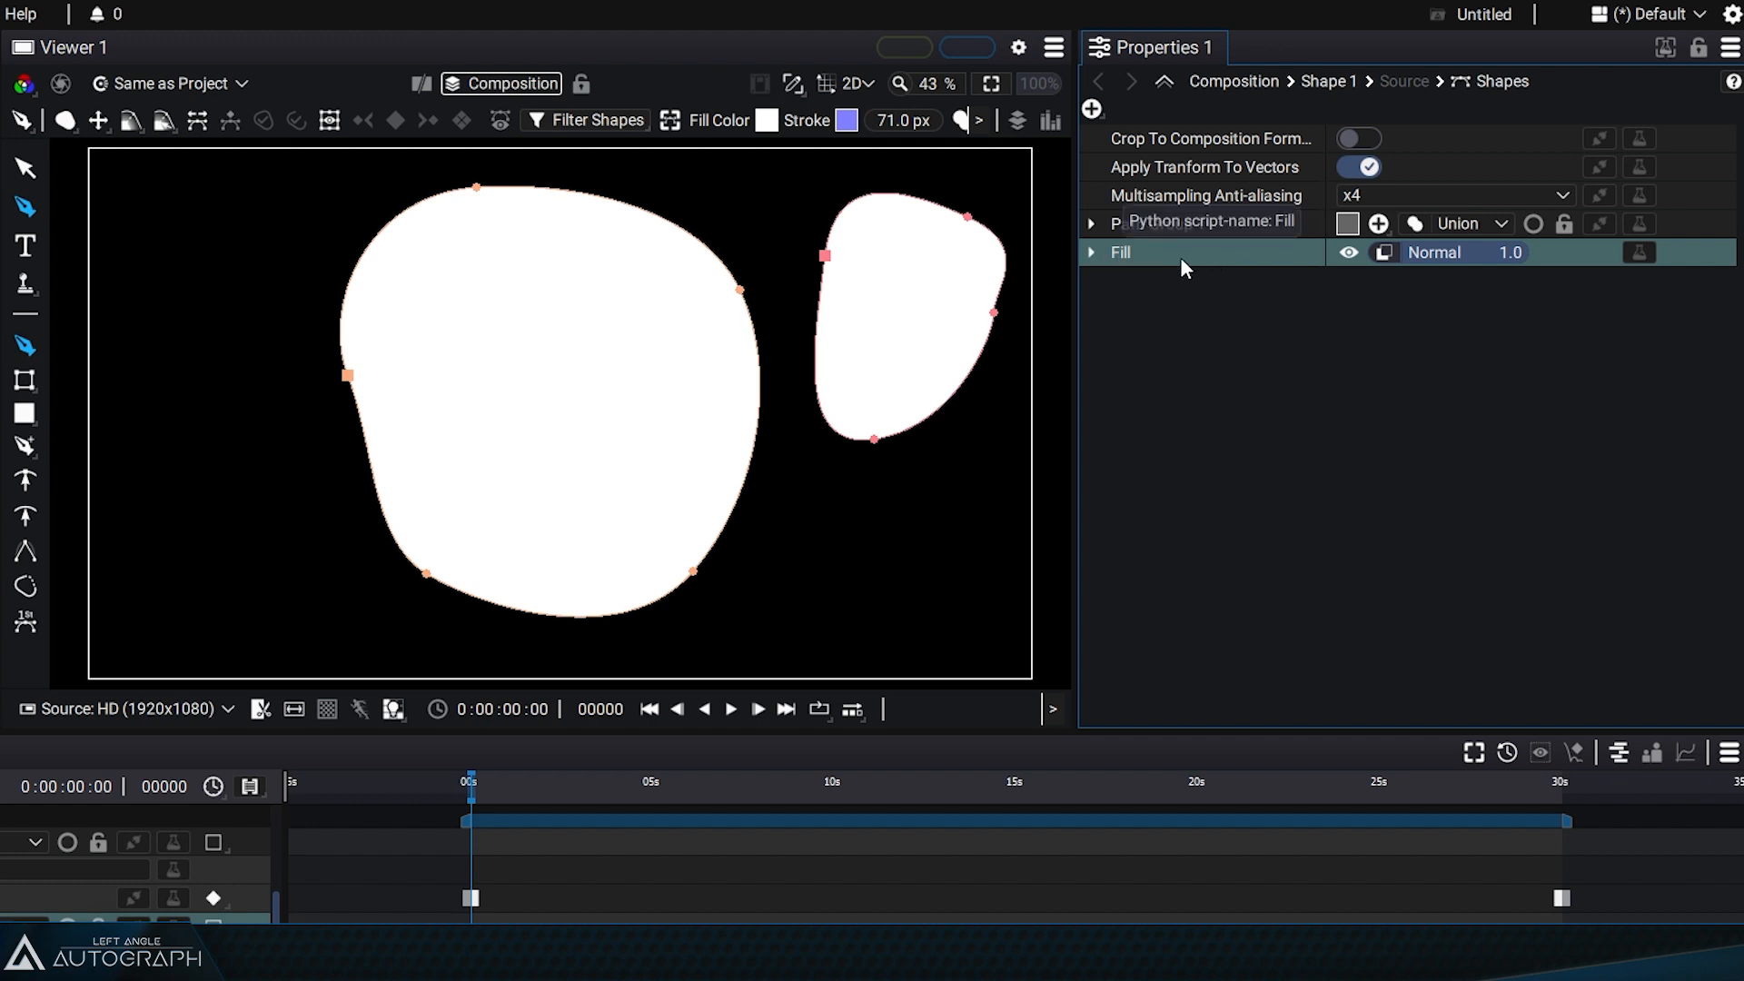
left_click(1092, 108)
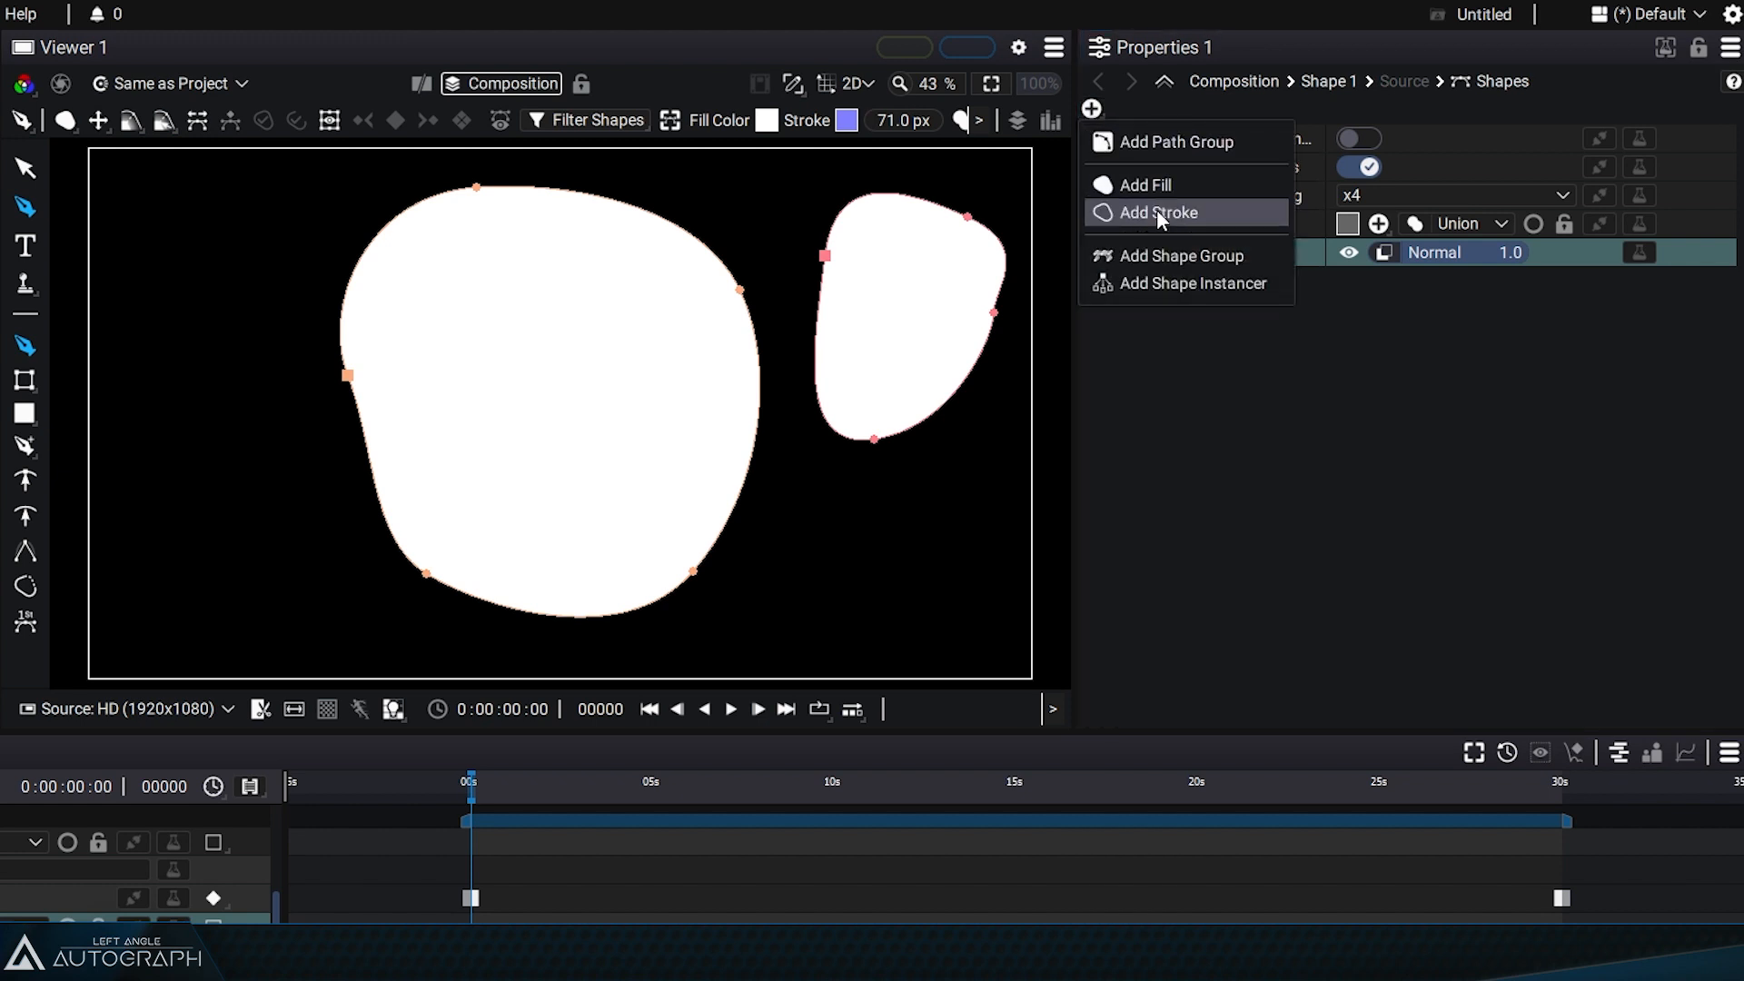
left_click(1410, 368)
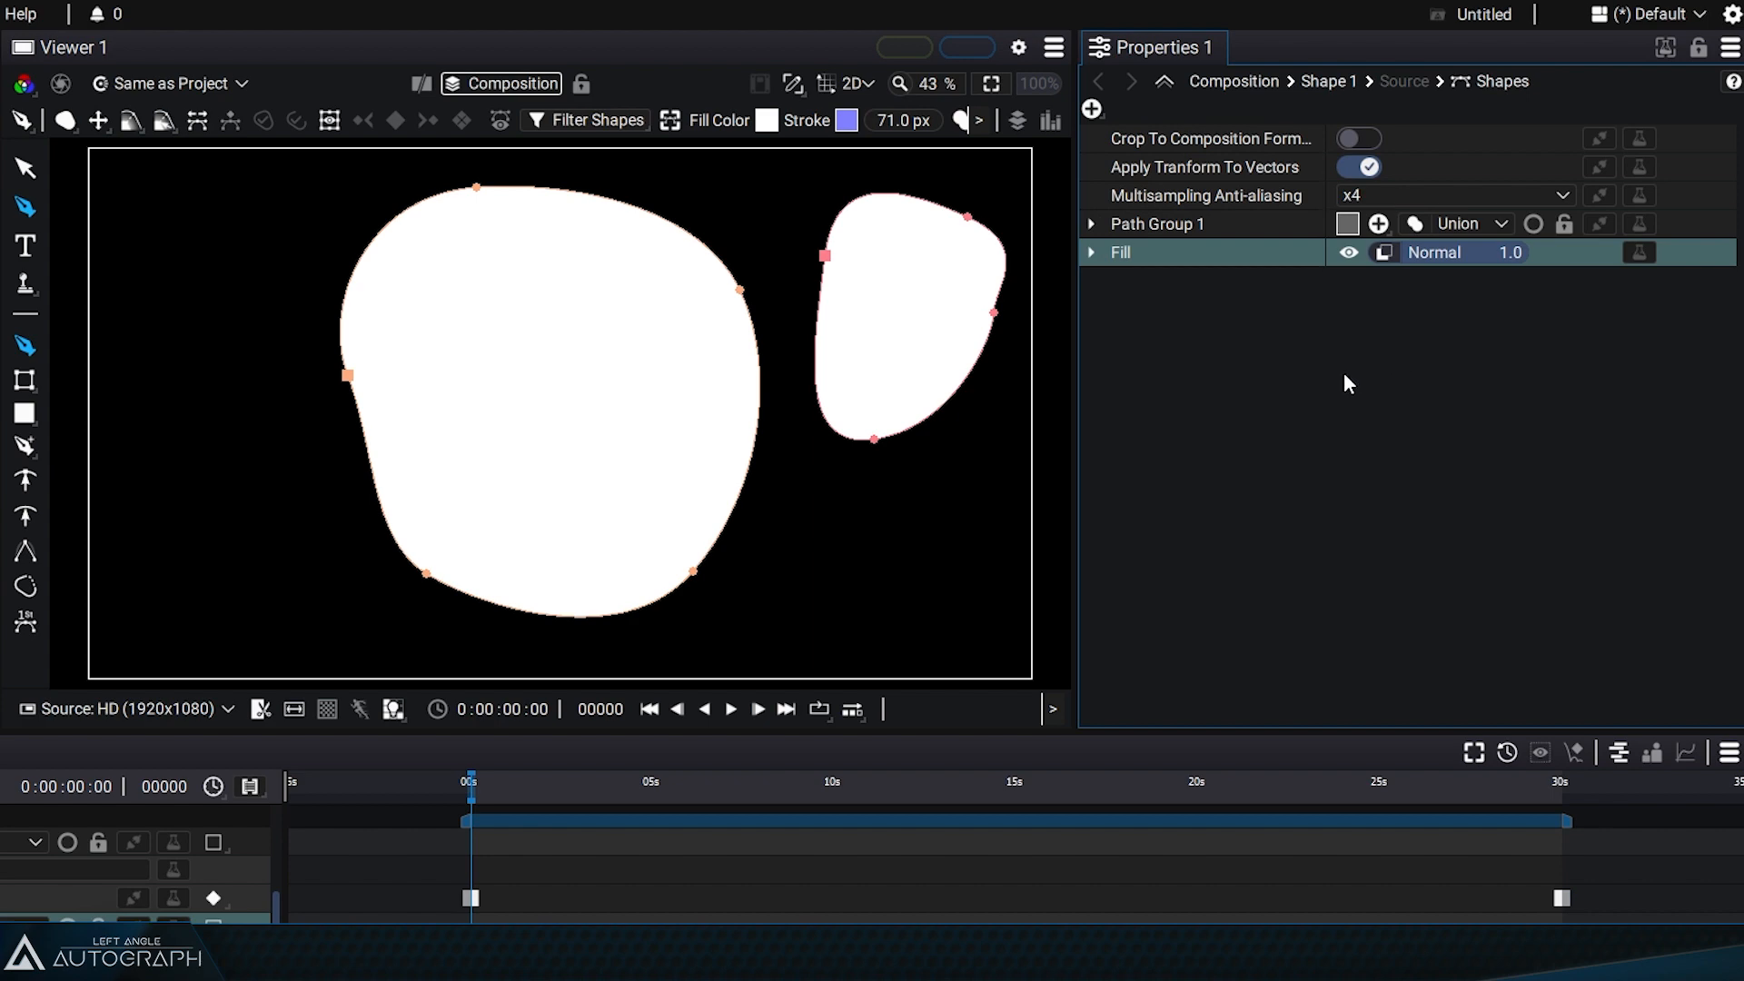
left_click(65, 120)
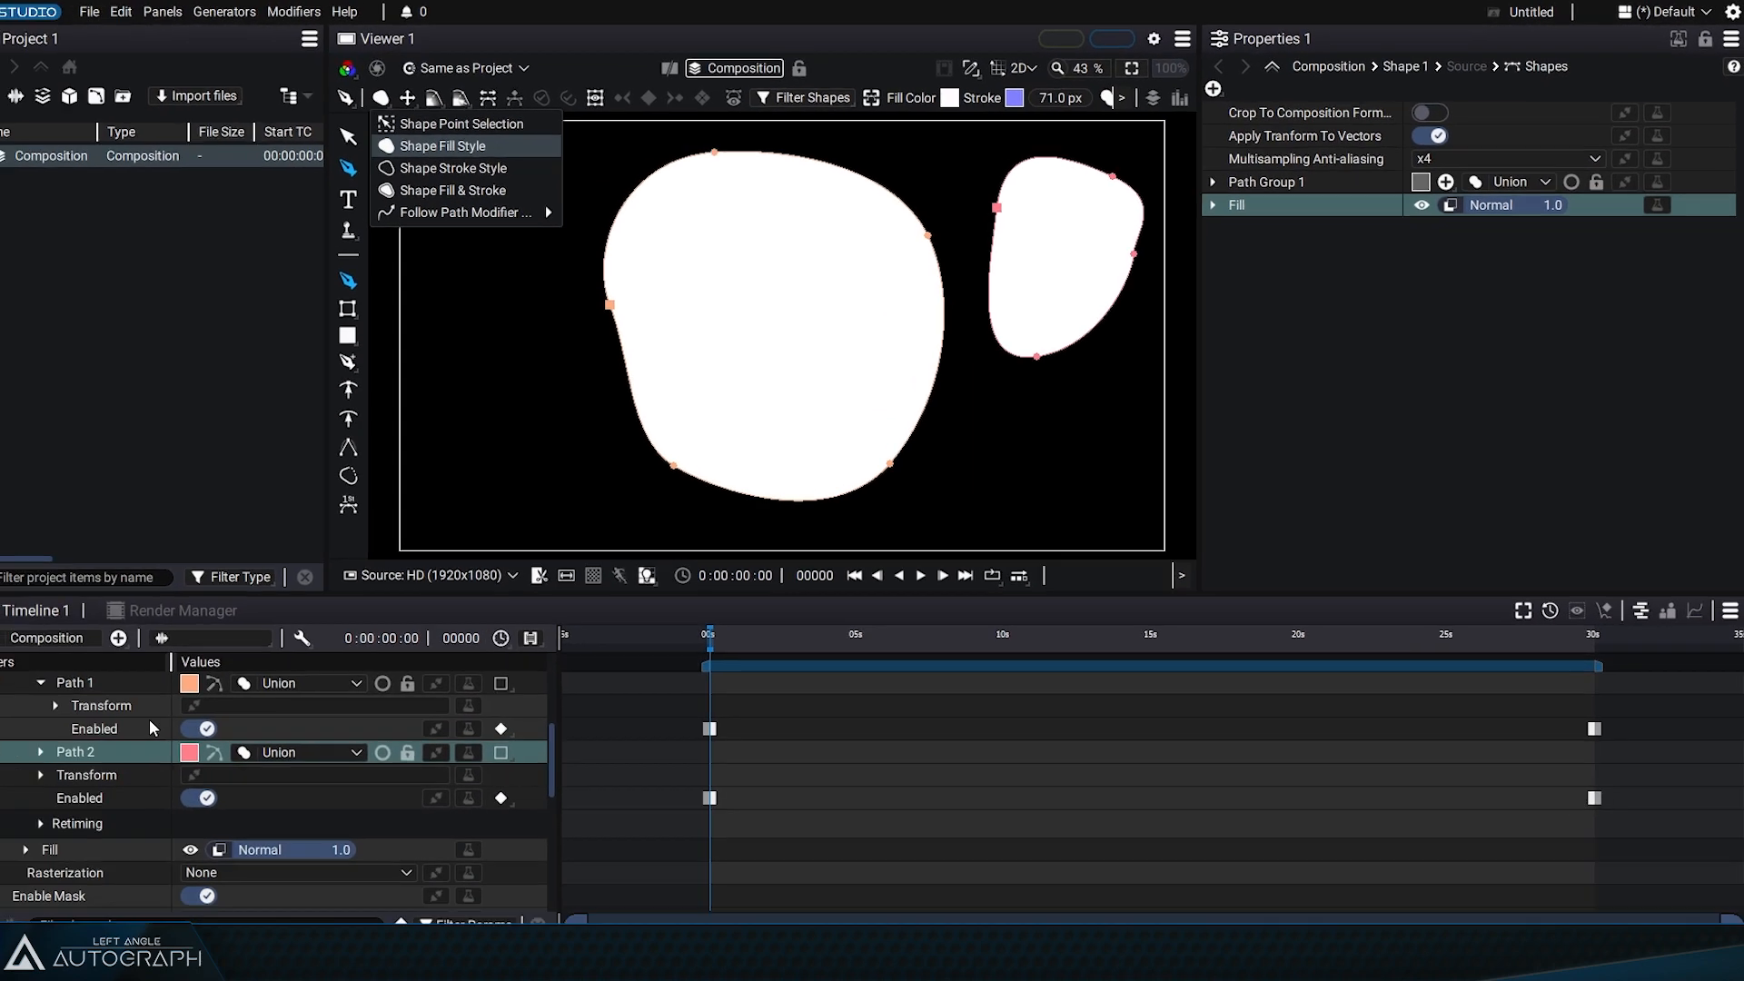
left_click(148, 696)
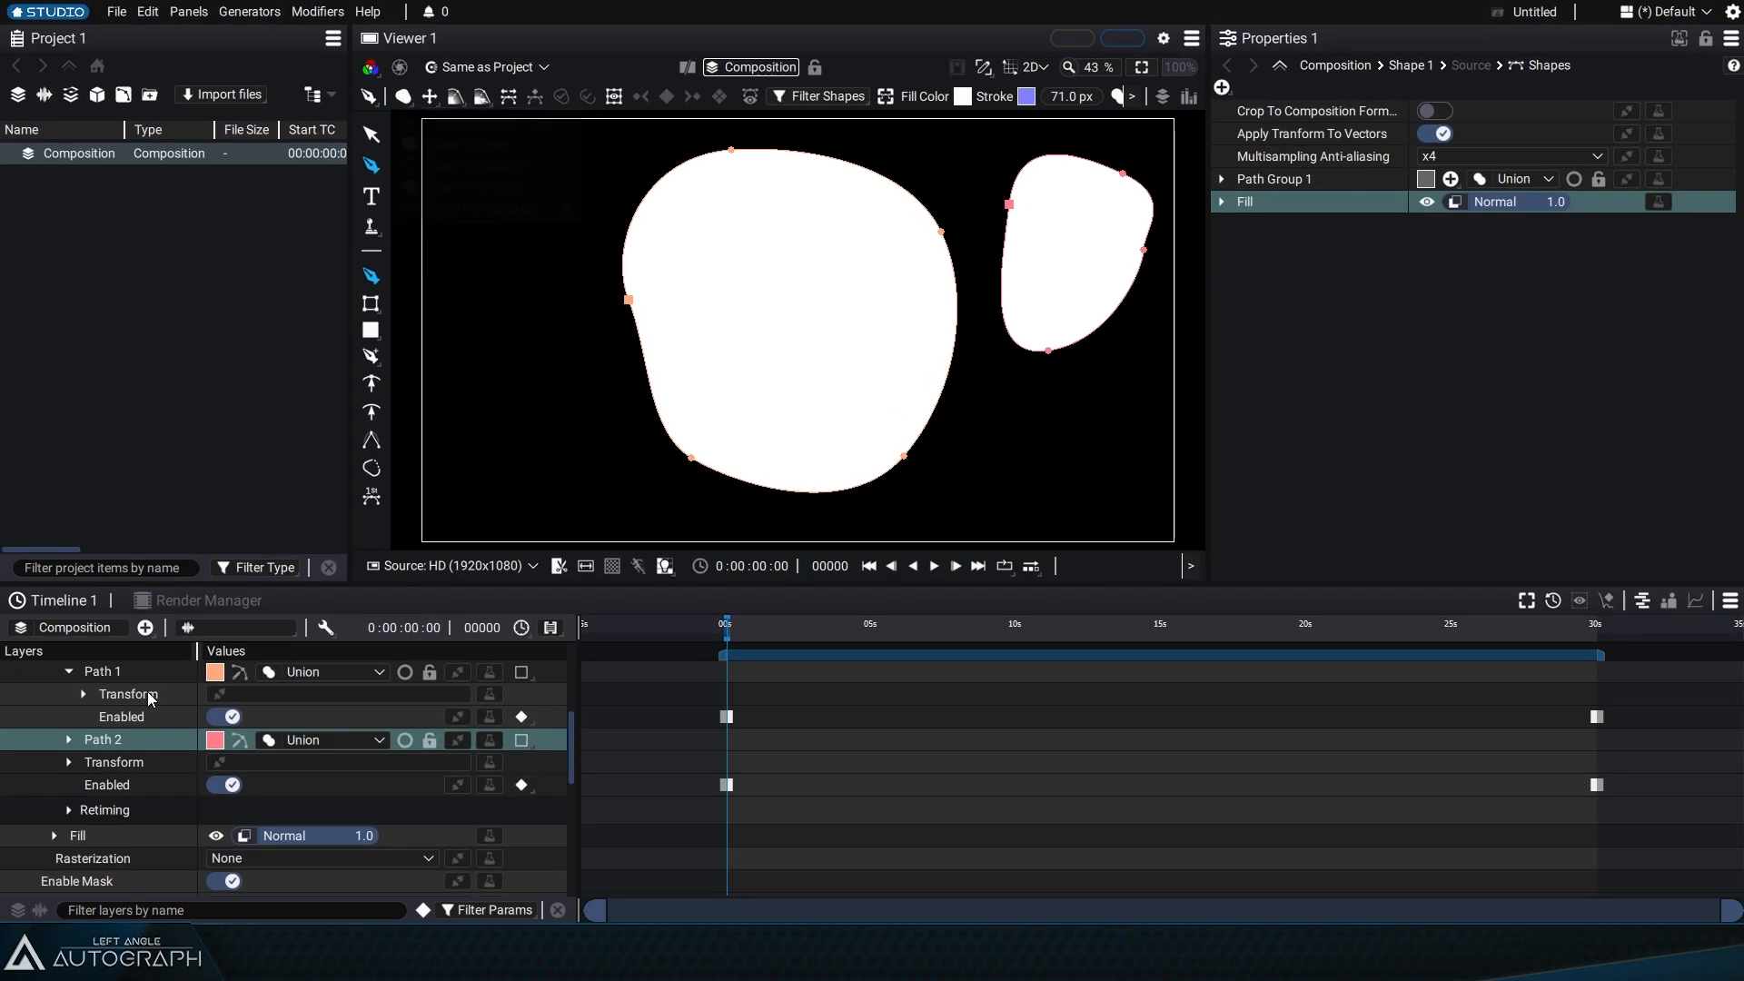
Step: Select the Shape 1 layer in the timeline and delete it
scroll(146, 696, "up", 3)
left_click(114, 671)
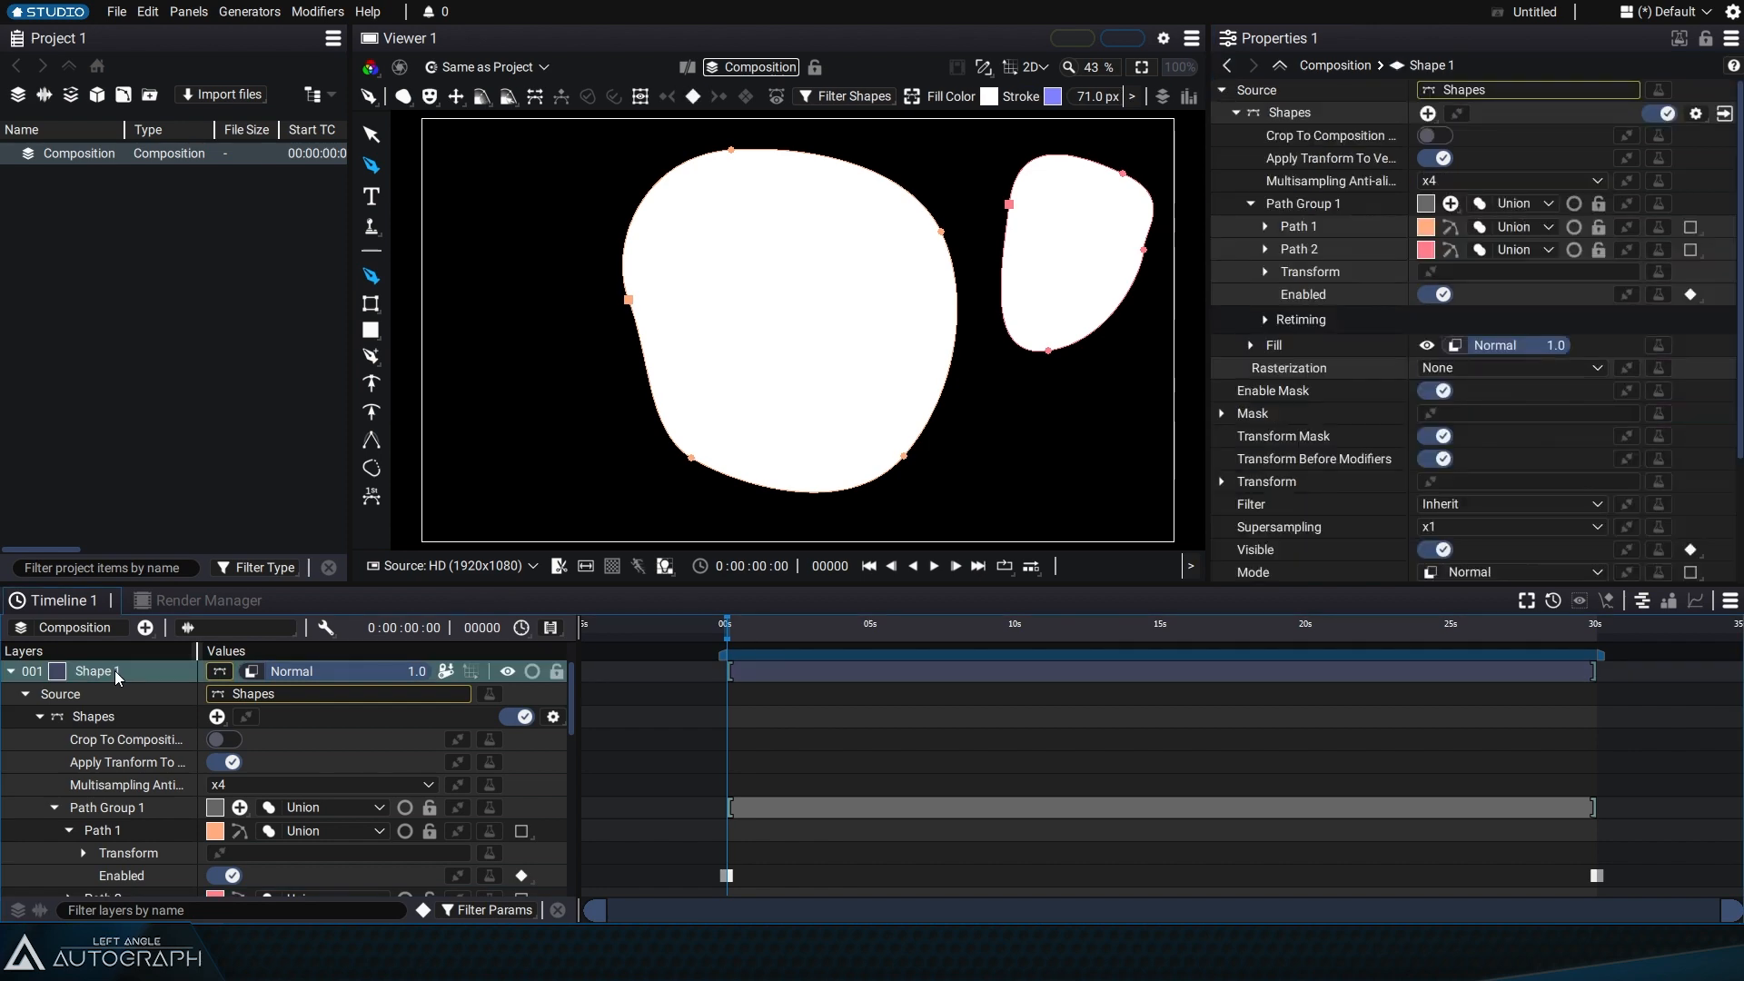
key("Delete")
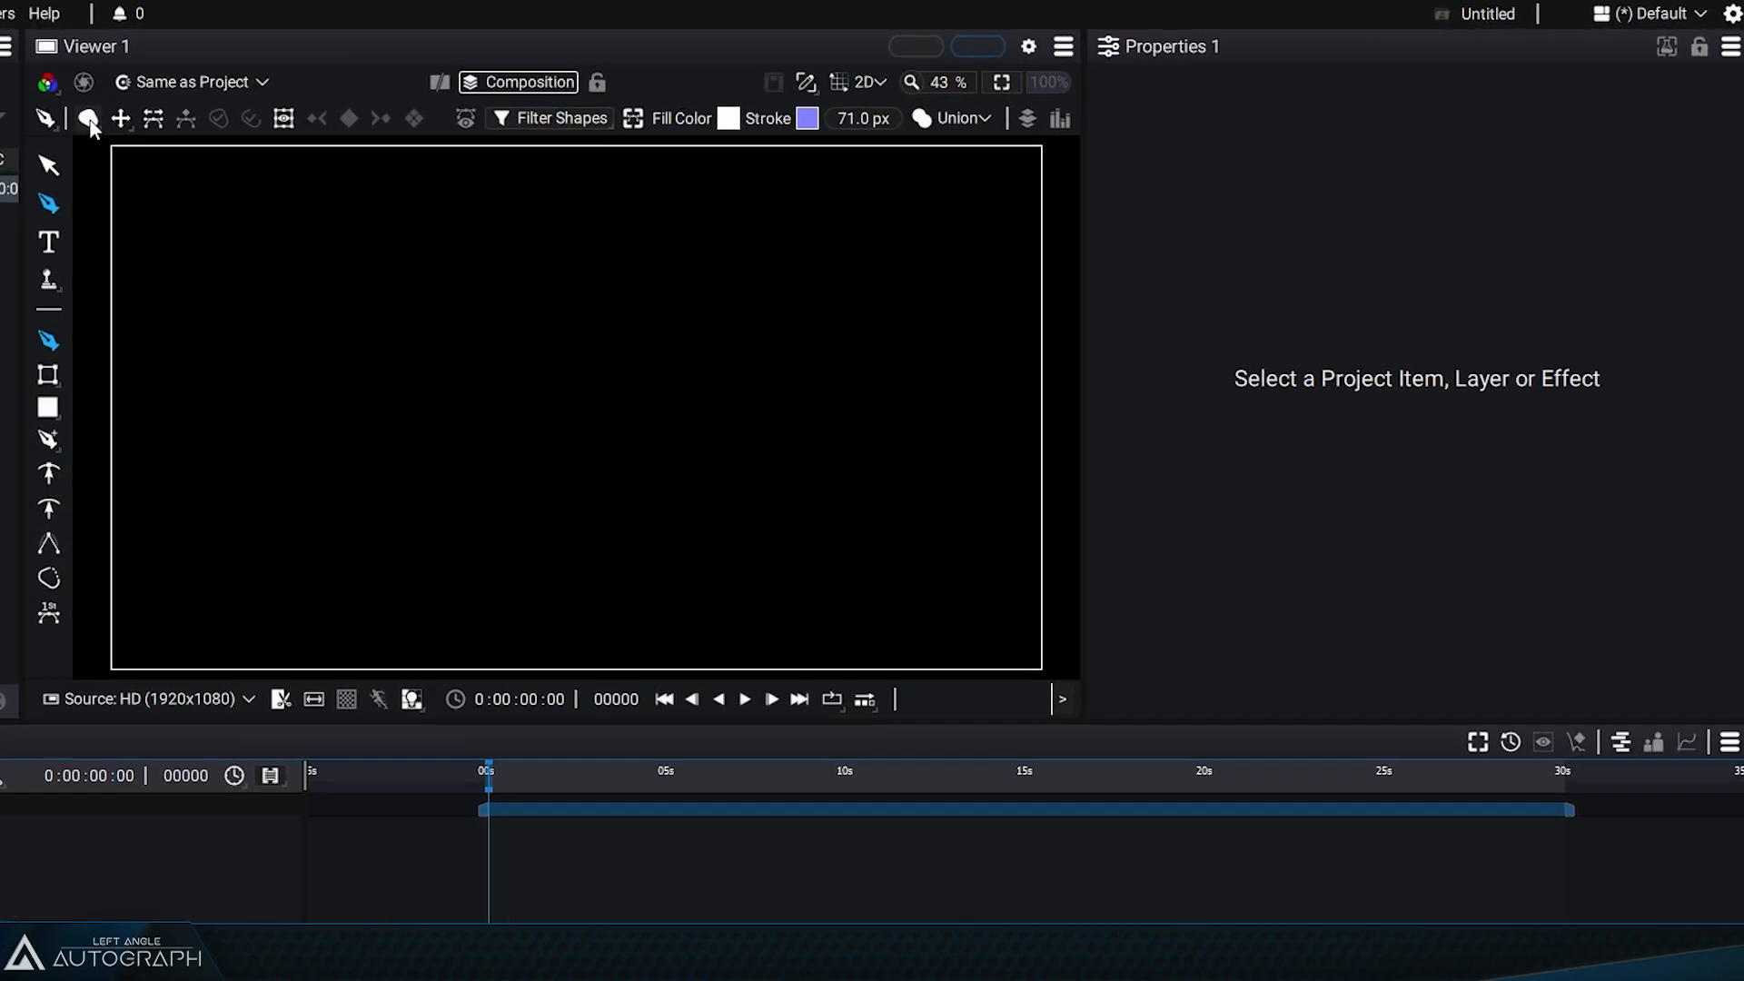
Step: Switch the shape style to Shape Stroke Style and draw a large closed curved shape with the Pen tool
left_click(87, 119)
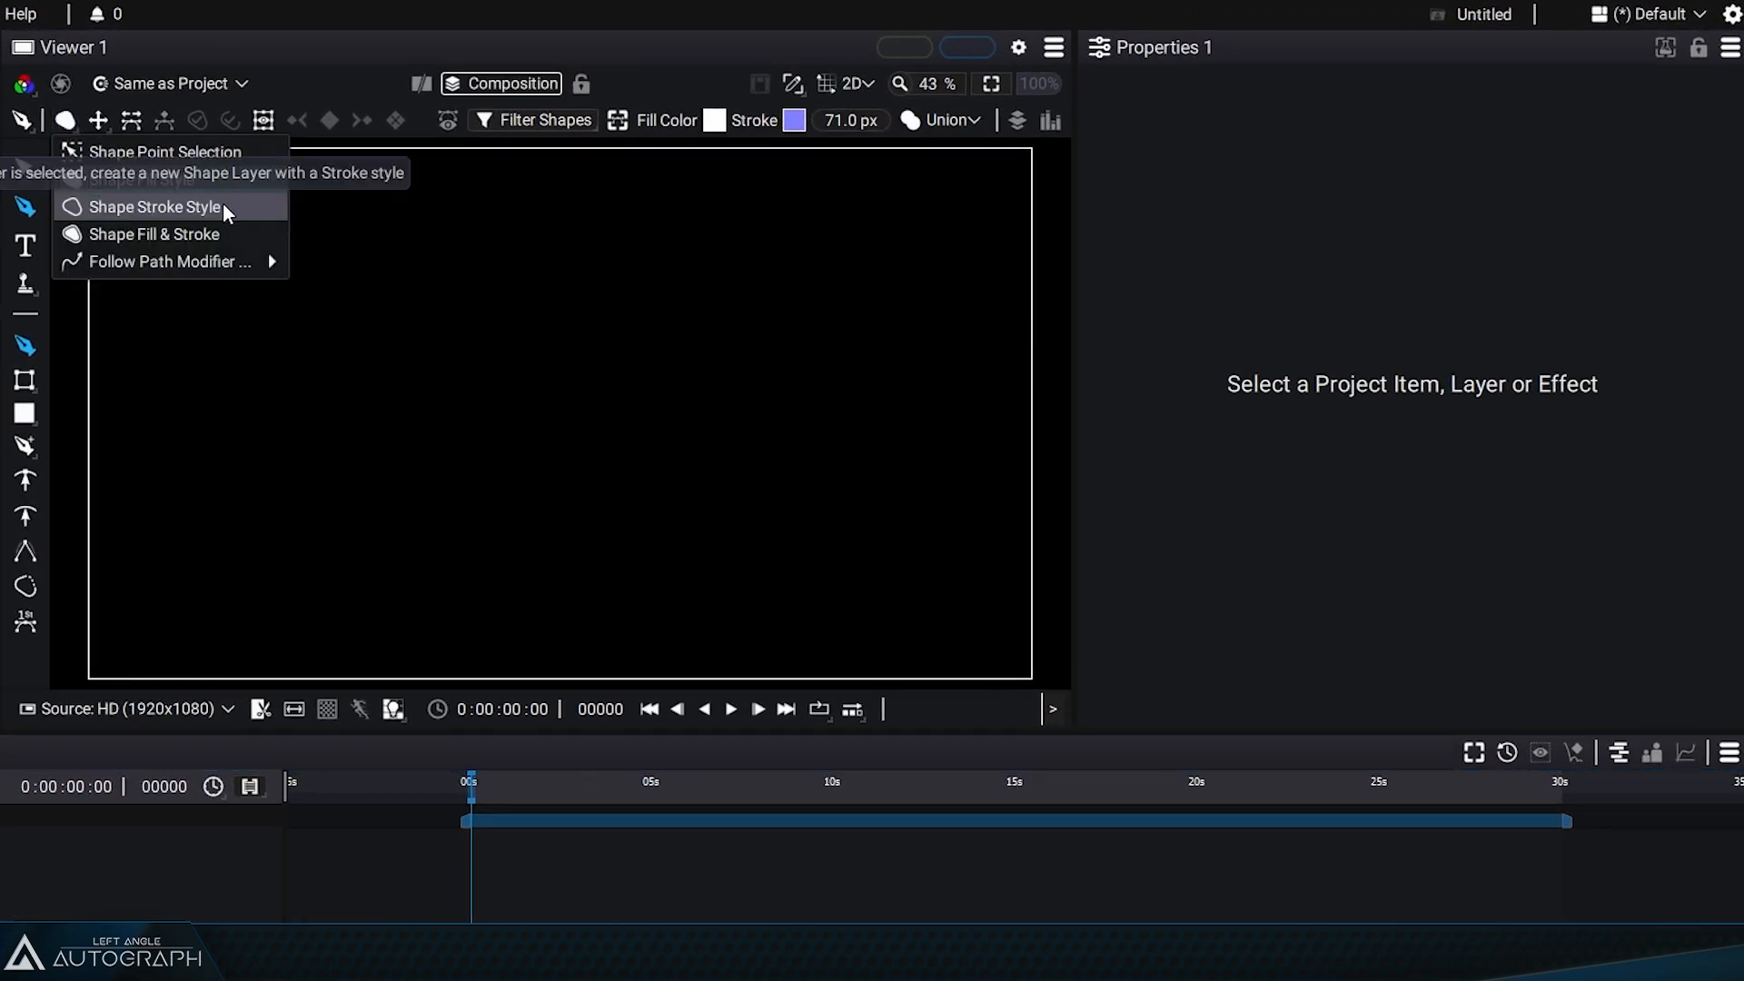
left_click(224, 206)
left_click_drag(301, 312, 319, 411)
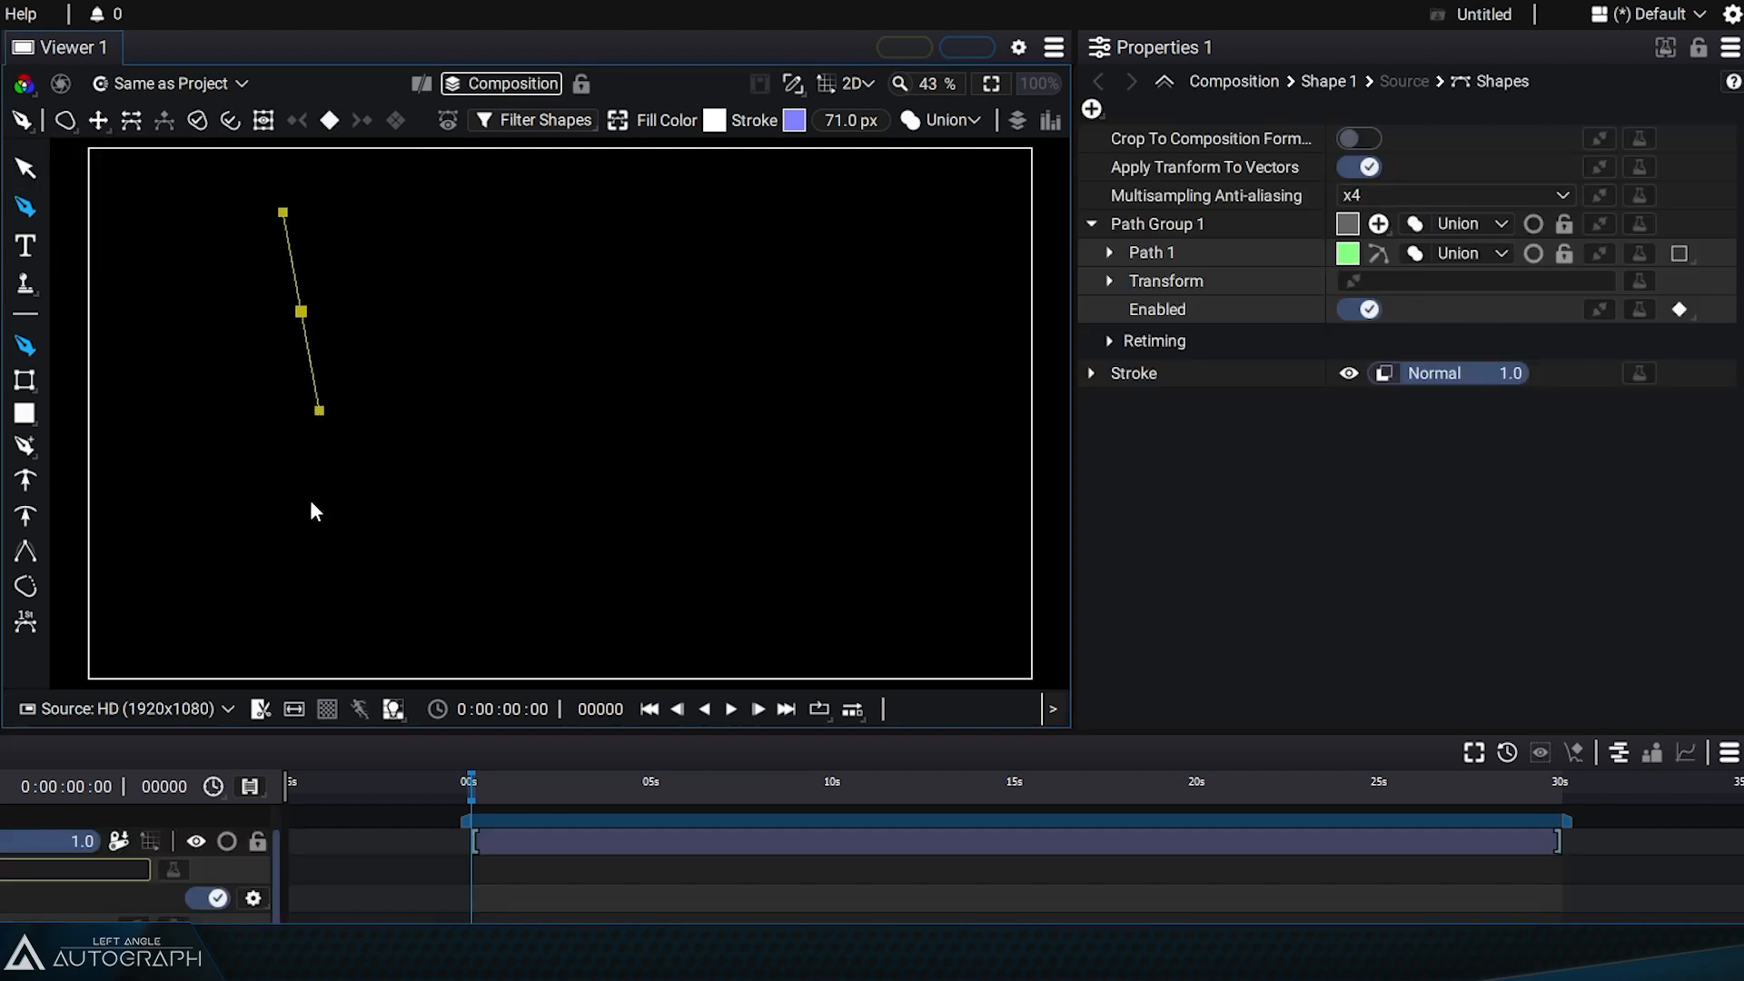
left_click_drag(298, 525, 344, 600)
mouse_move(664, 606)
left_mouse_down()
mouse_move(737, 591)
mouse_move(787, 498)
left_mouse_up()
left_click_drag(701, 269, 648, 196)
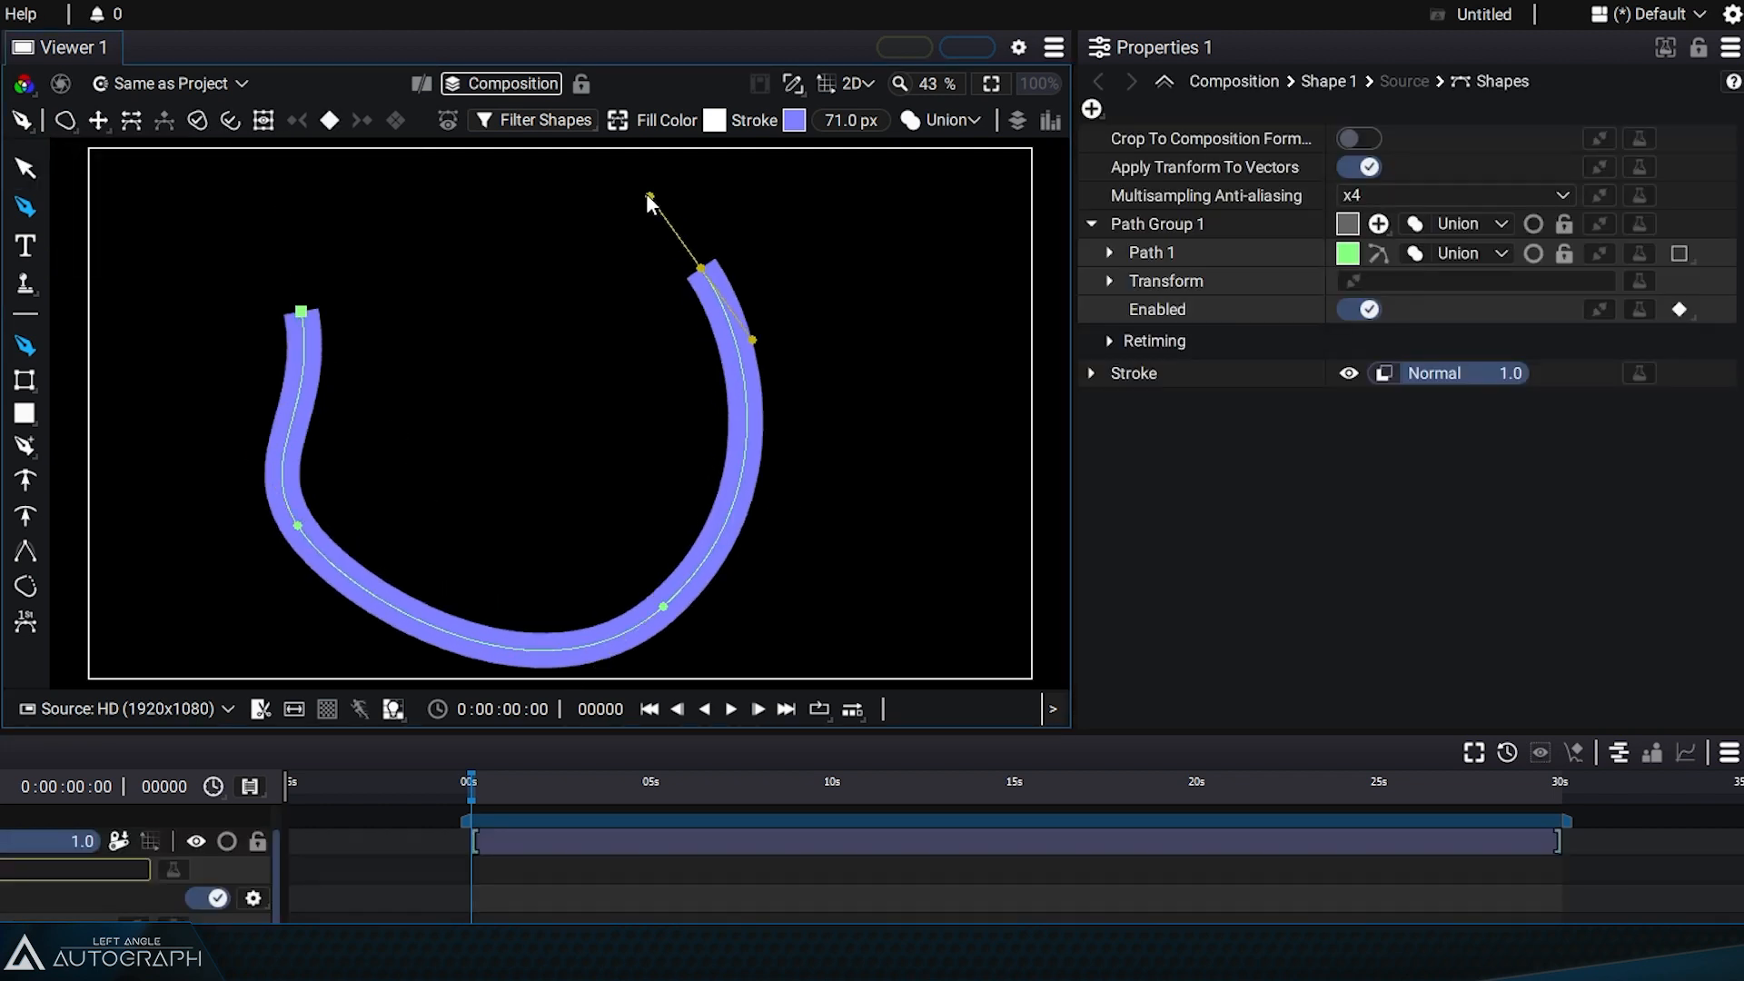
left_click_drag(389, 188, 324, 218)
left_click(301, 312)
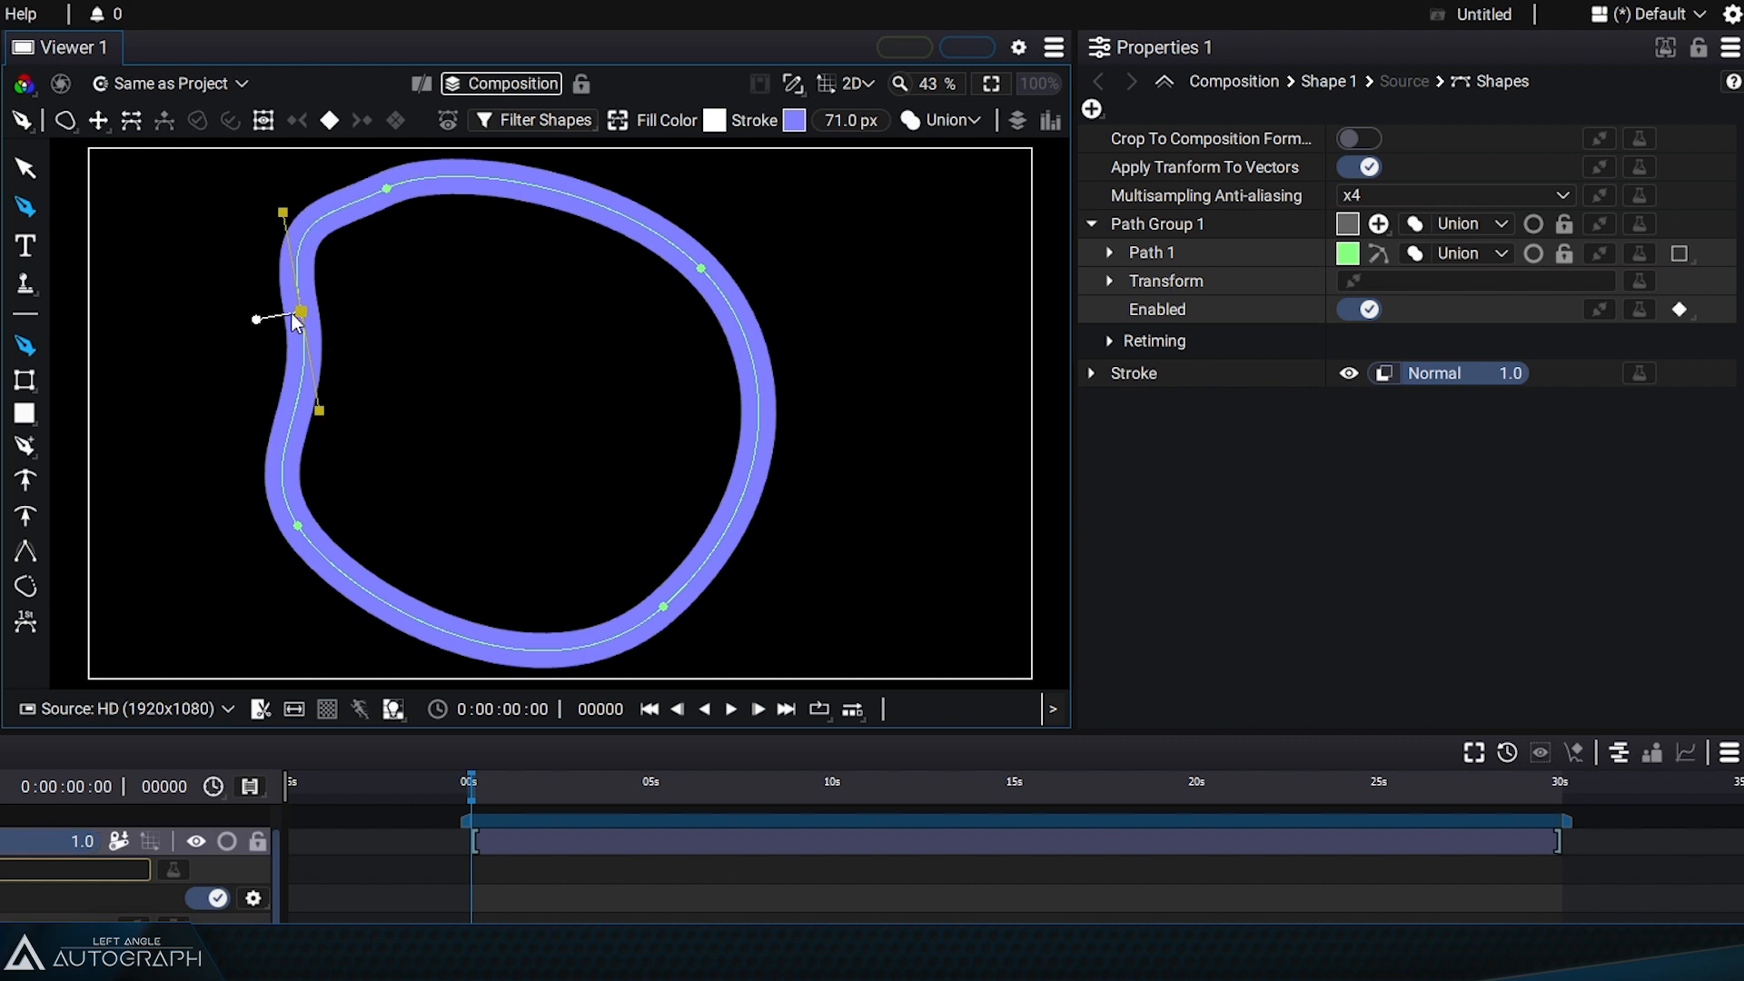
mouse_move(299, 313)
left_mouse_down()
mouse_move(324, 307)
mouse_move(289, 318)
left_mouse_up()
Step: Add a Fill to the shape layer's contents
left_click(1094, 223)
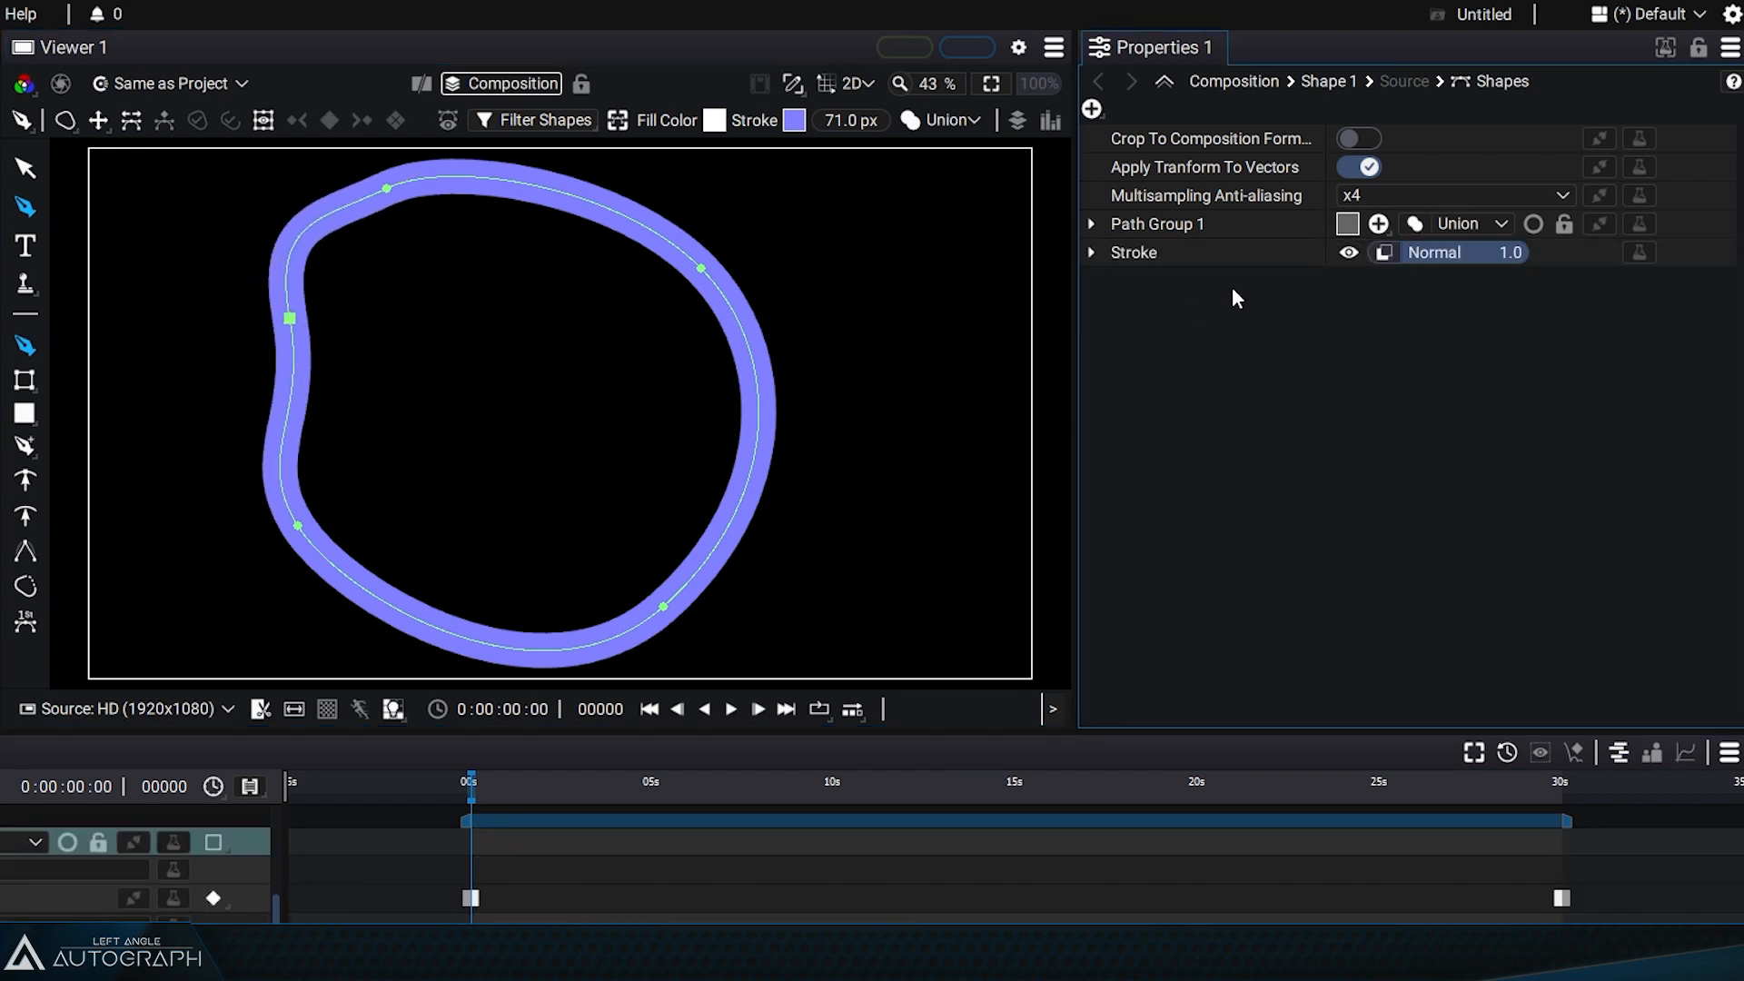
left_click(1095, 224)
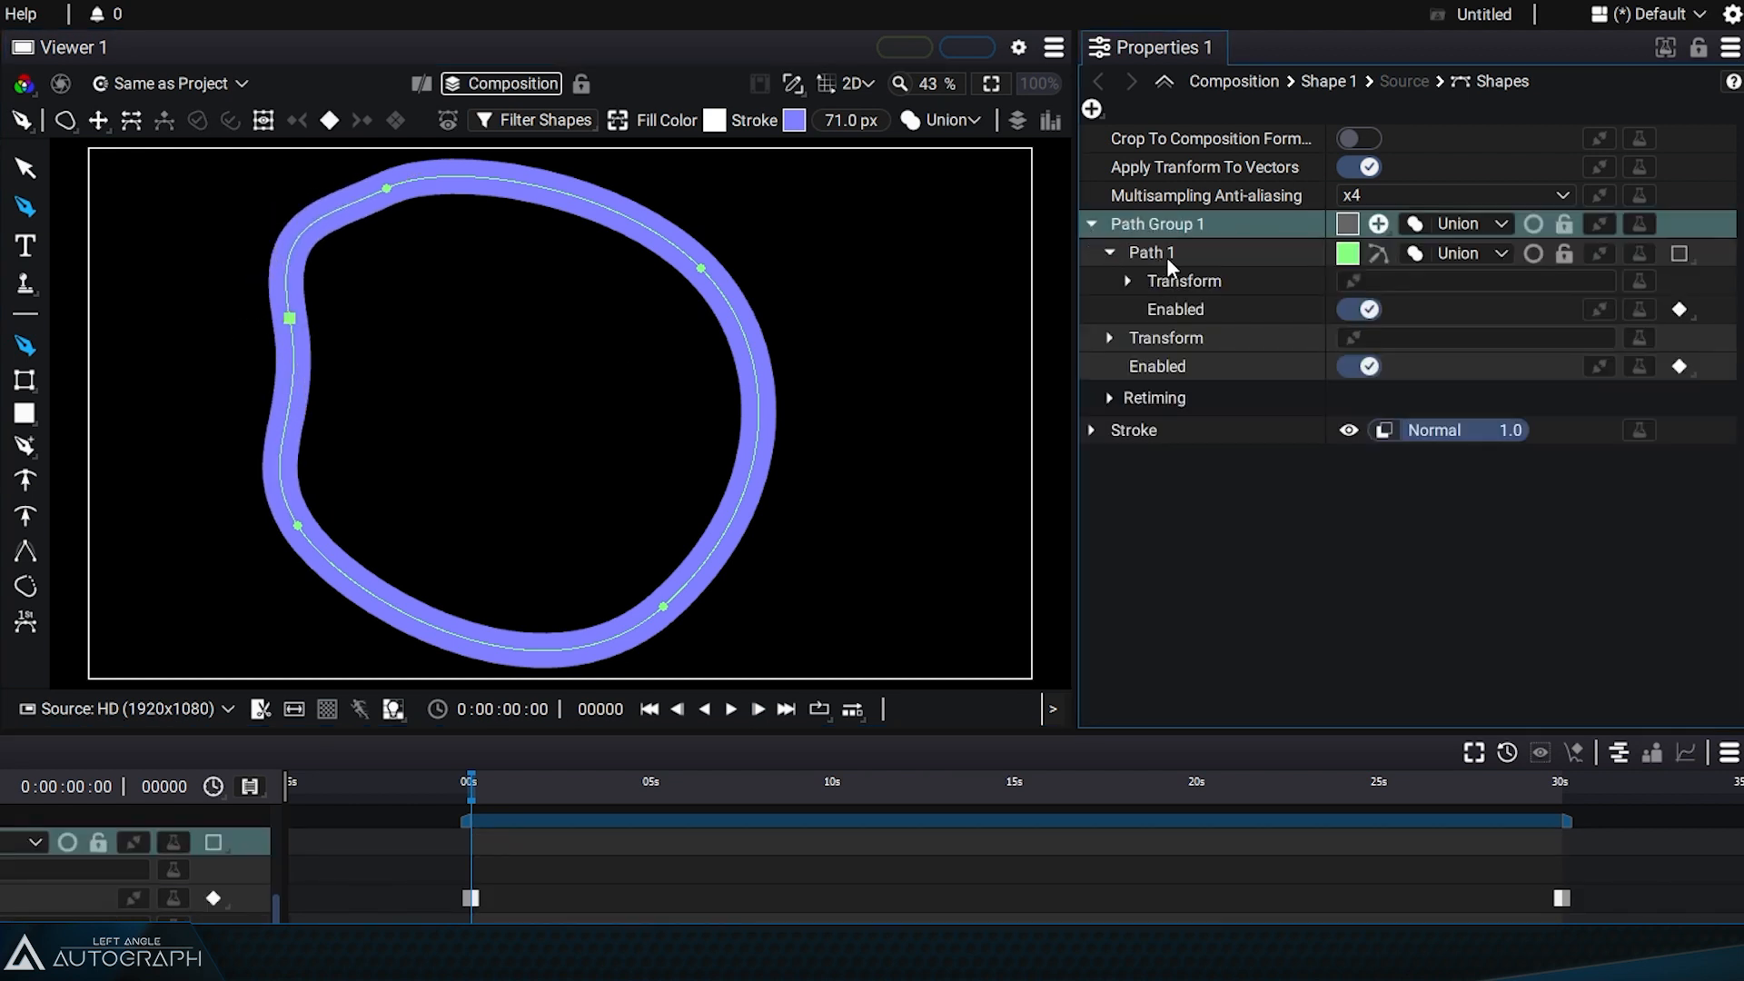
left_click(1093, 224)
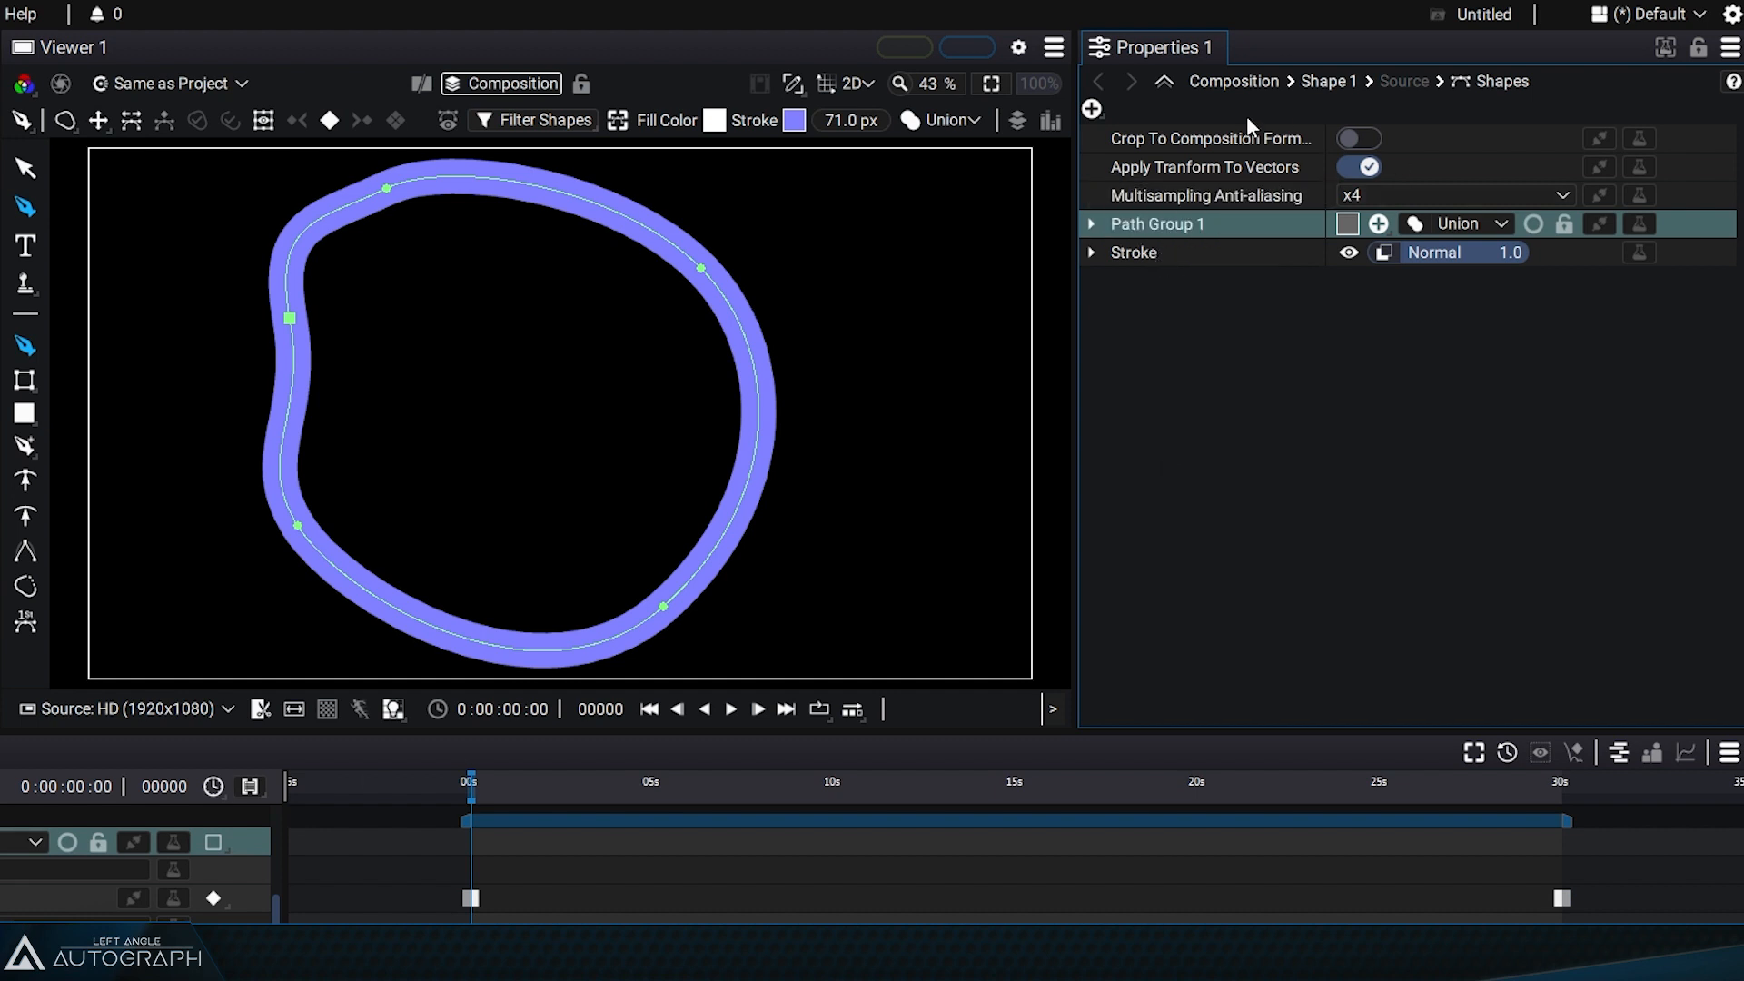
left_click(1092, 110)
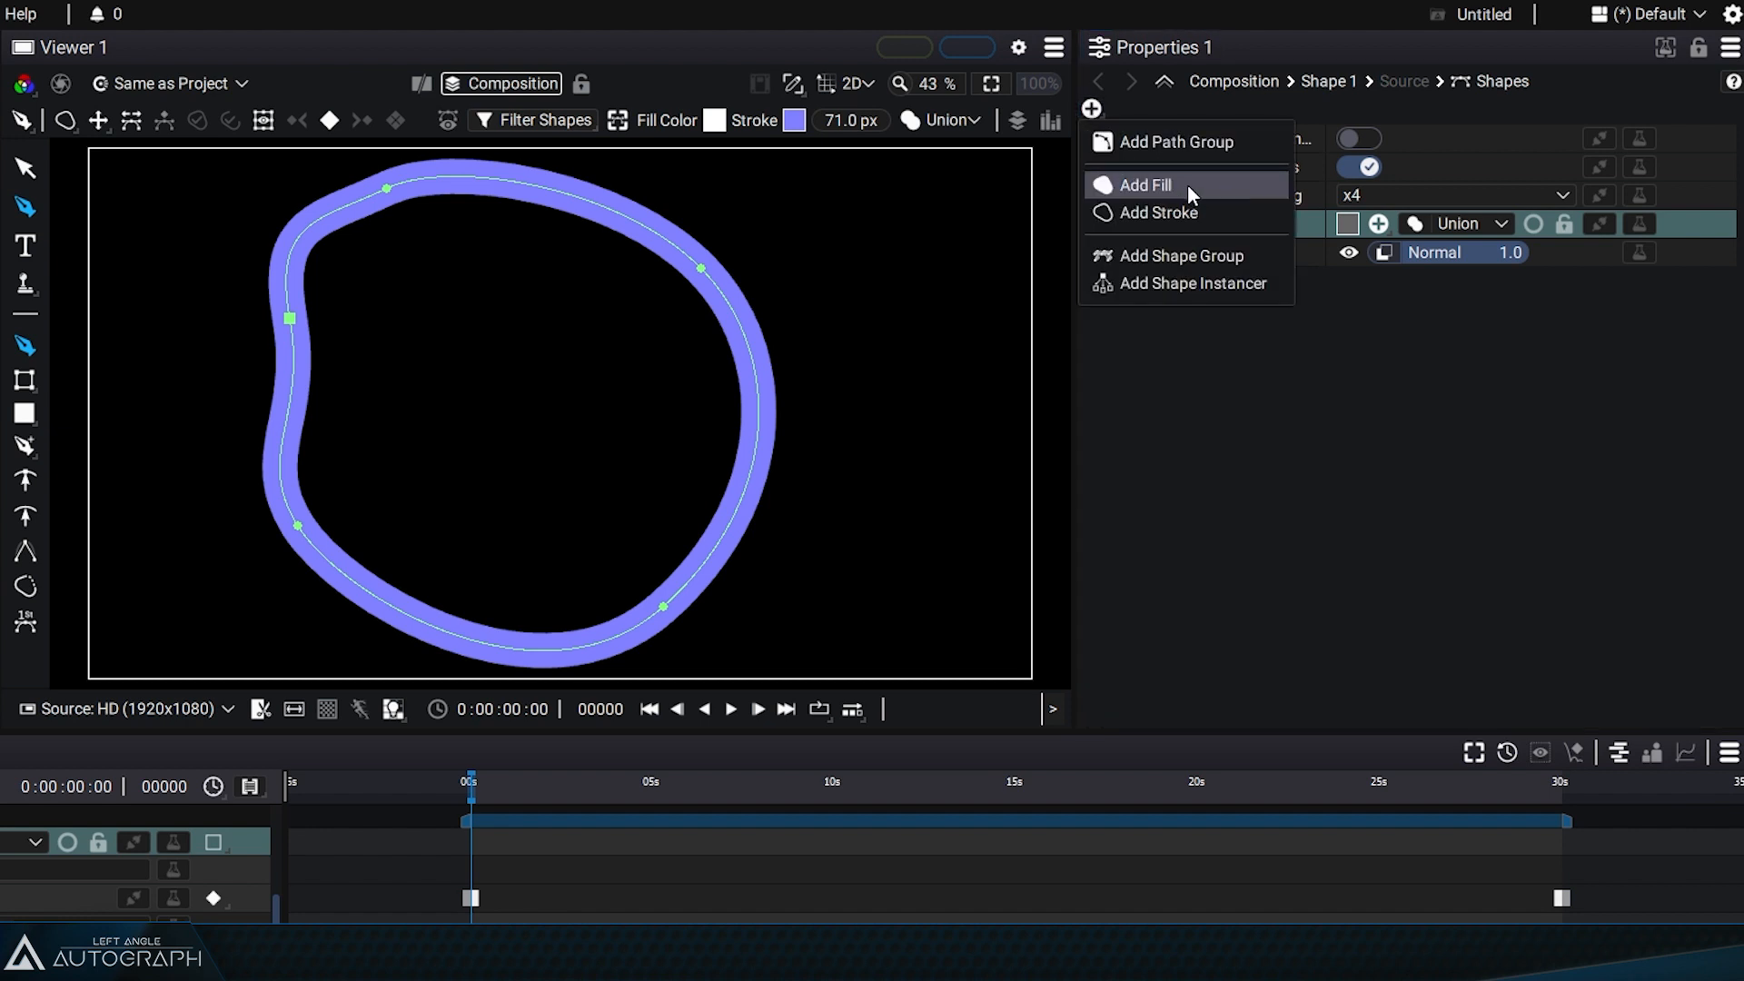
left_click(1186, 184)
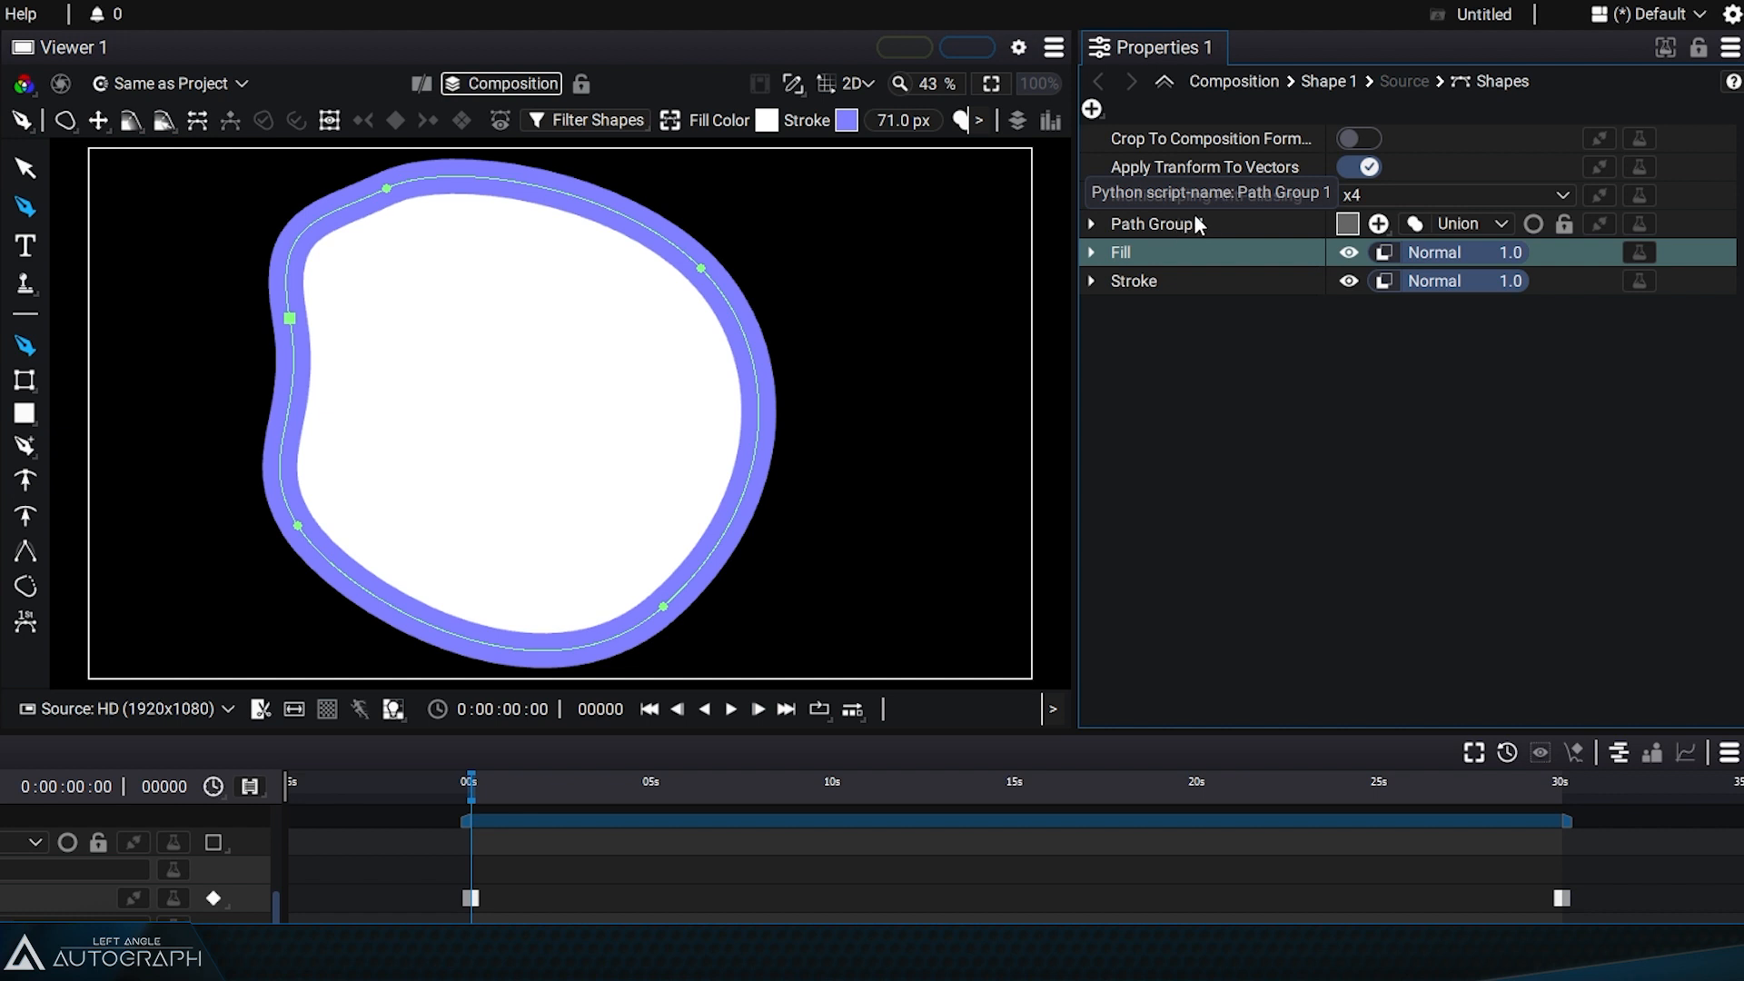
Step: Inspect the Path Group 1, Fill and Stroke entries in the properties by selecting and expanding them
left_click(1153, 221)
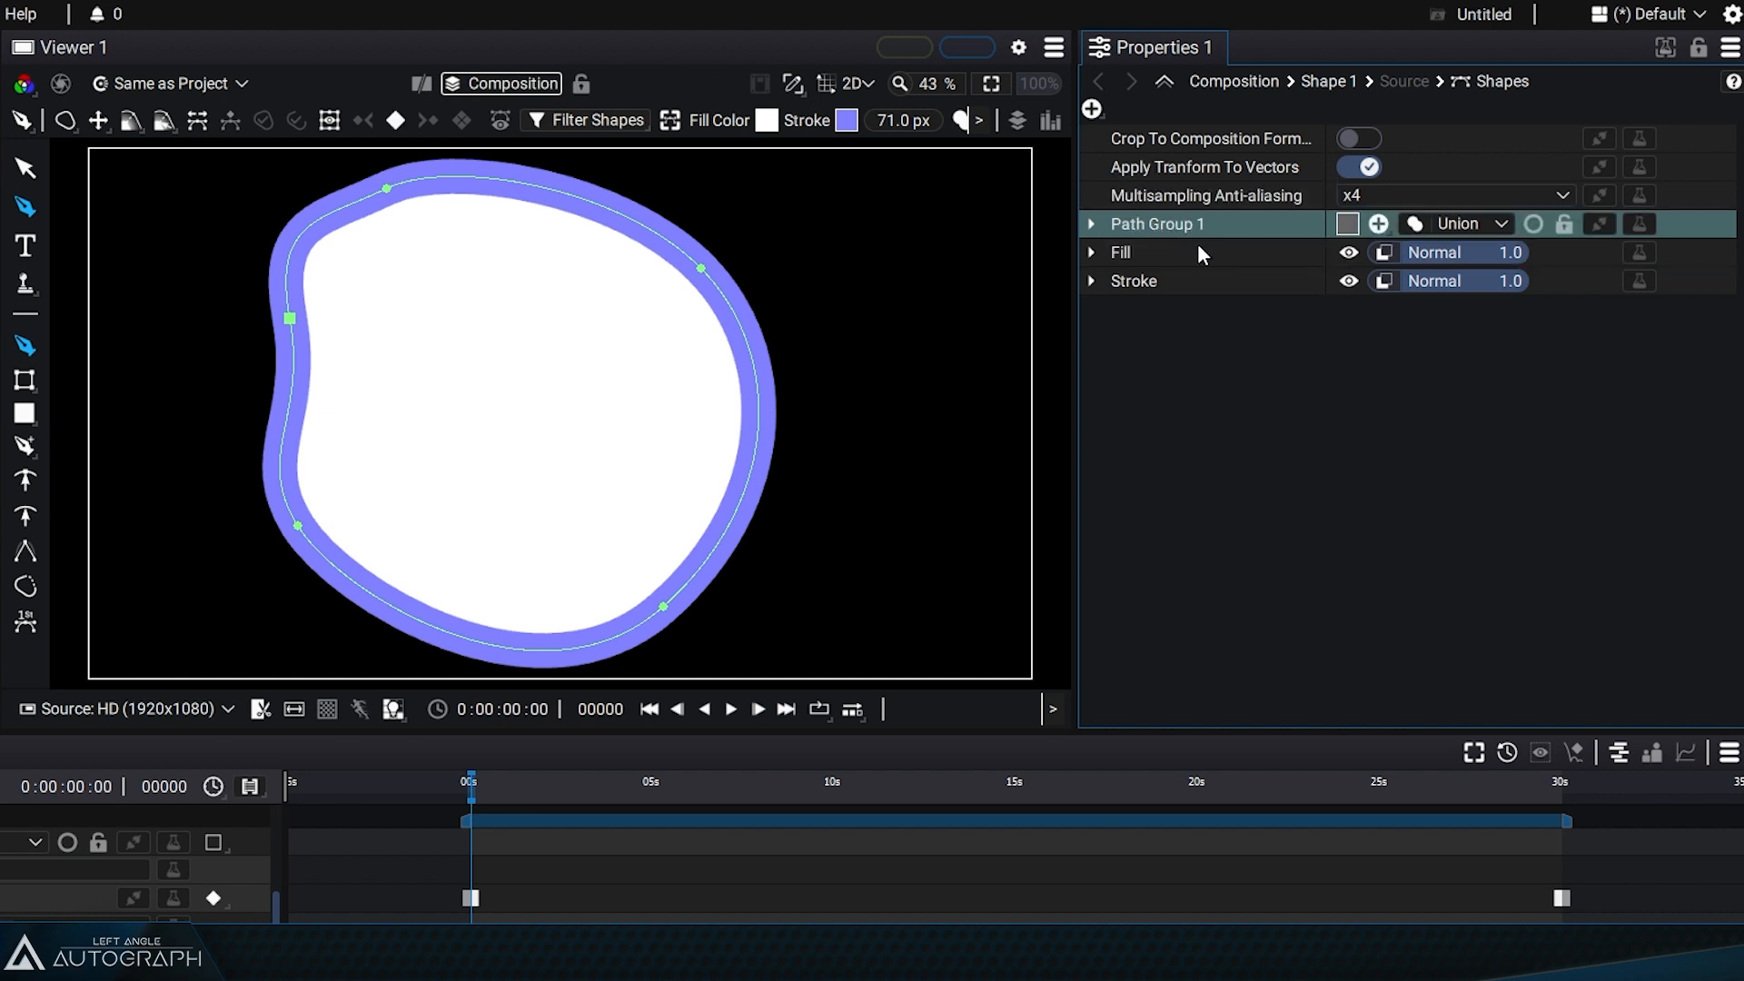
left_click(1199, 243)
left_click(1196, 279)
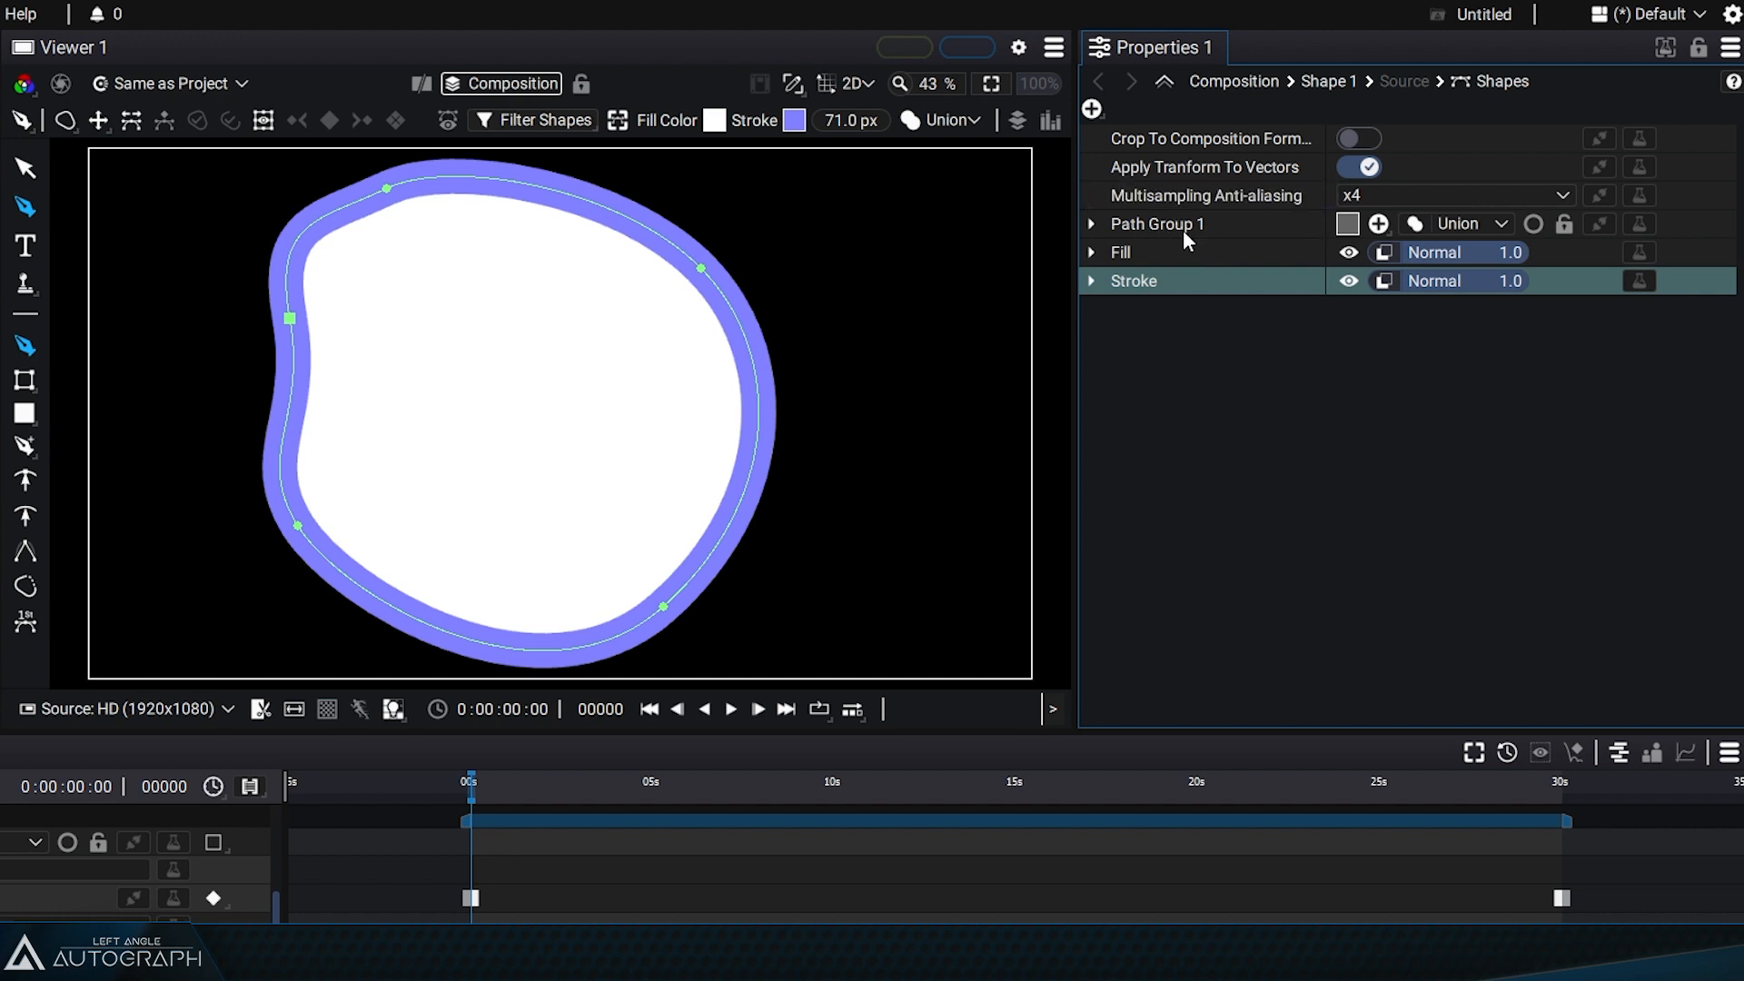
left_click(1127, 224)
left_click(1091, 223)
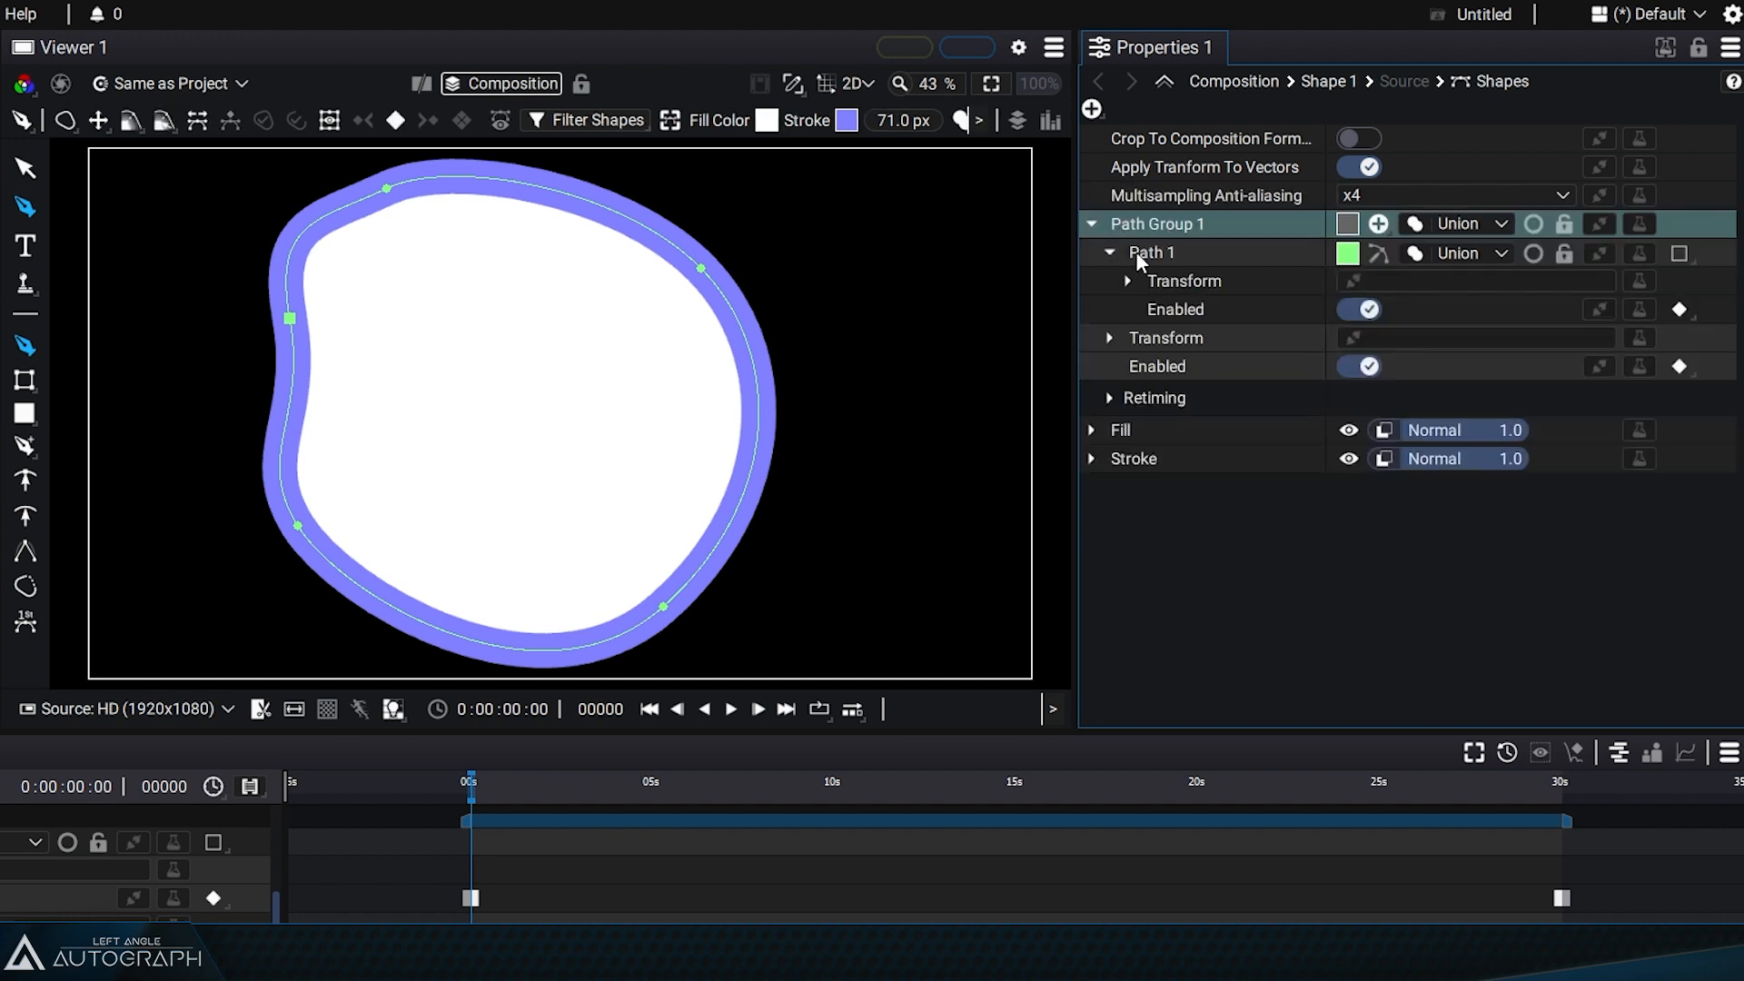
left_click(1110, 253)
left_click(1092, 224)
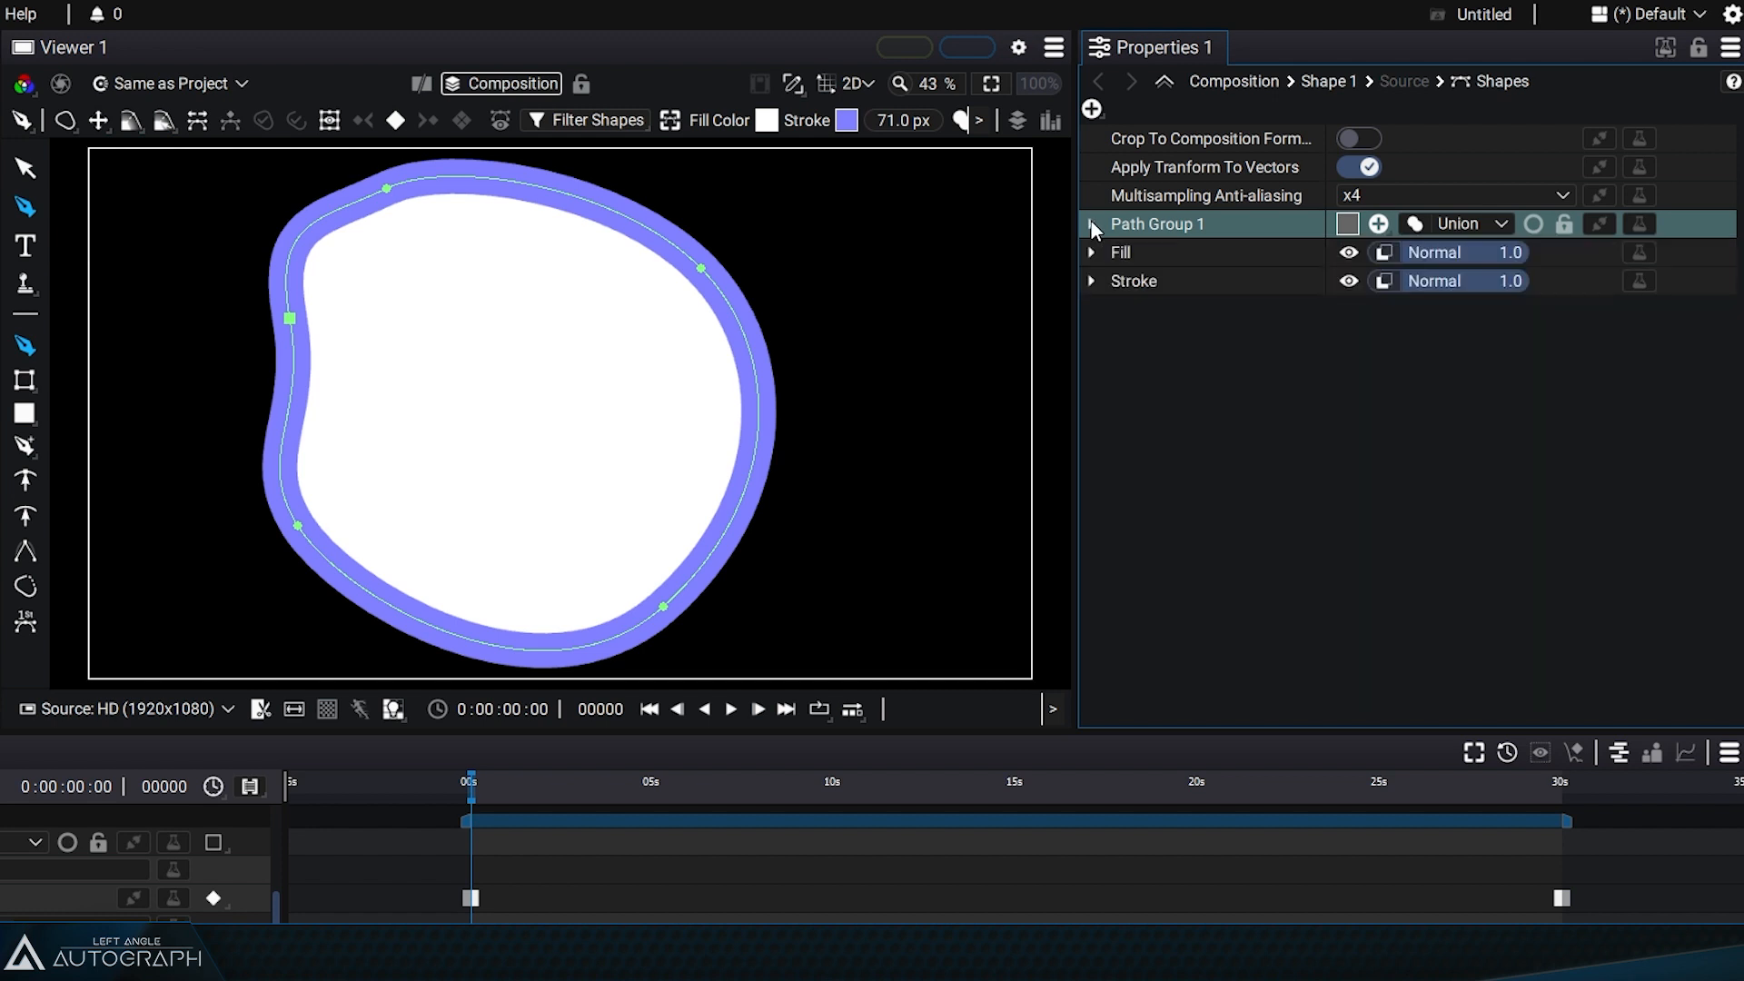
Step: Move the Fill entry below the Stroke entry in the shape contents
left_click(1120, 253)
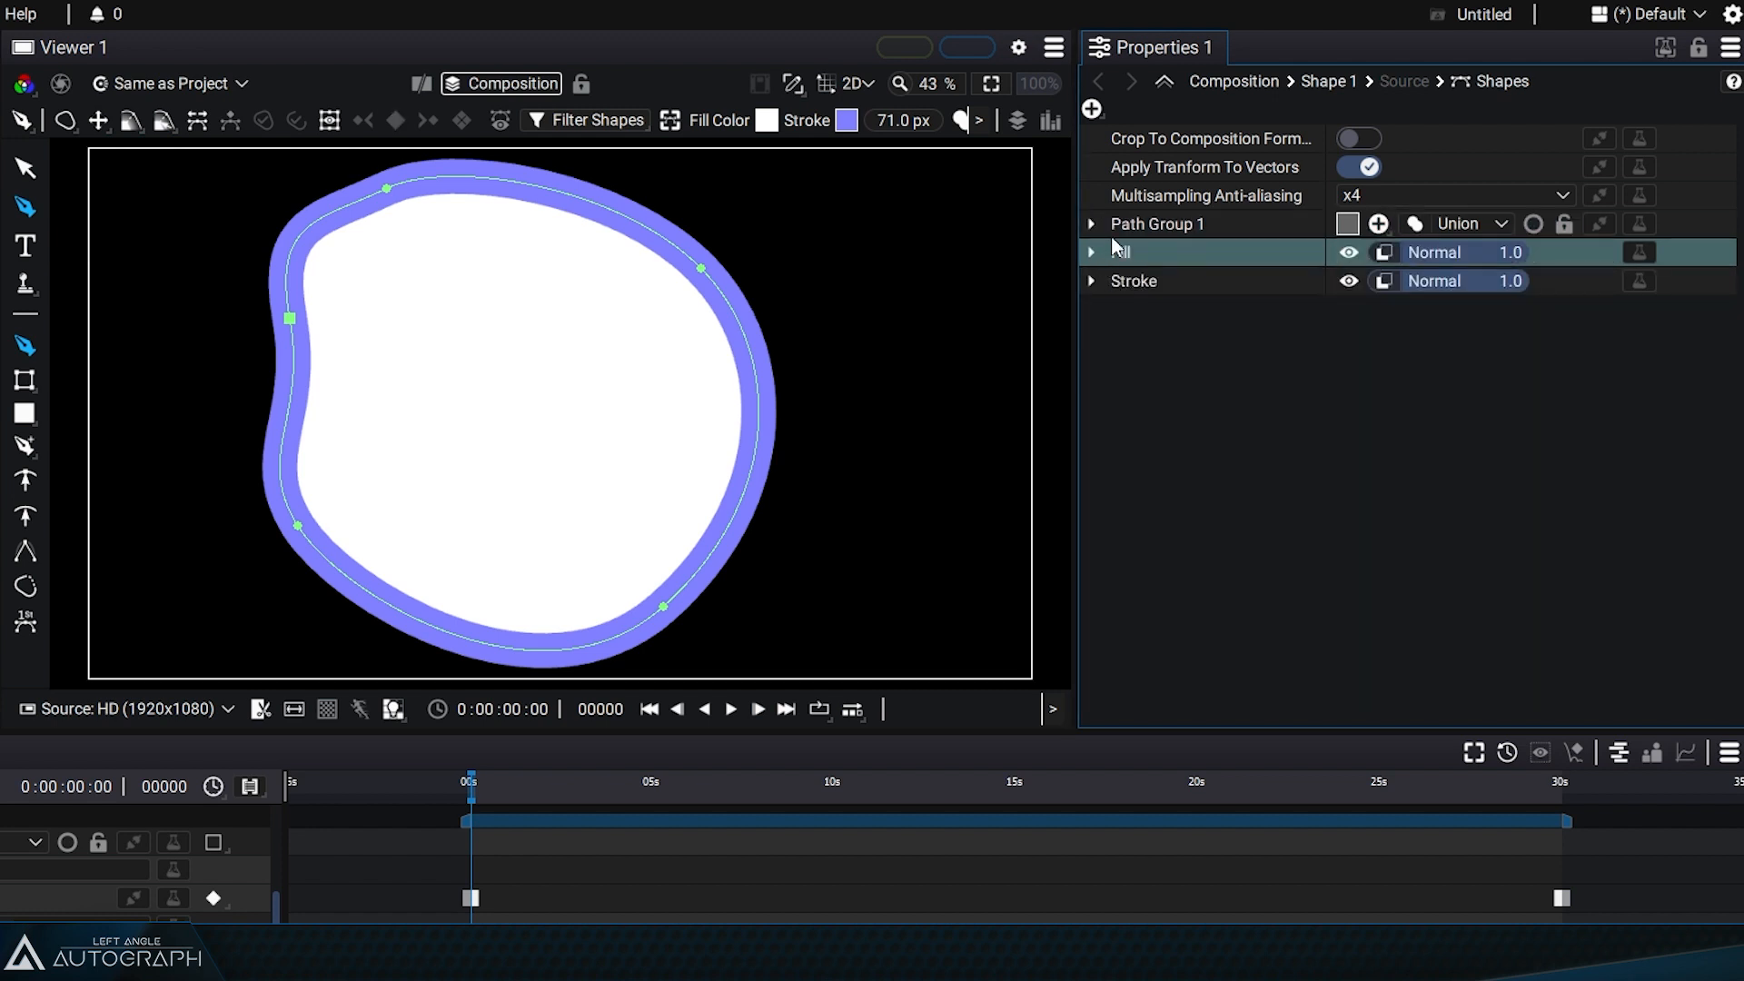
left_click(1134, 280)
left_click_drag(1133, 250, 1141, 296)
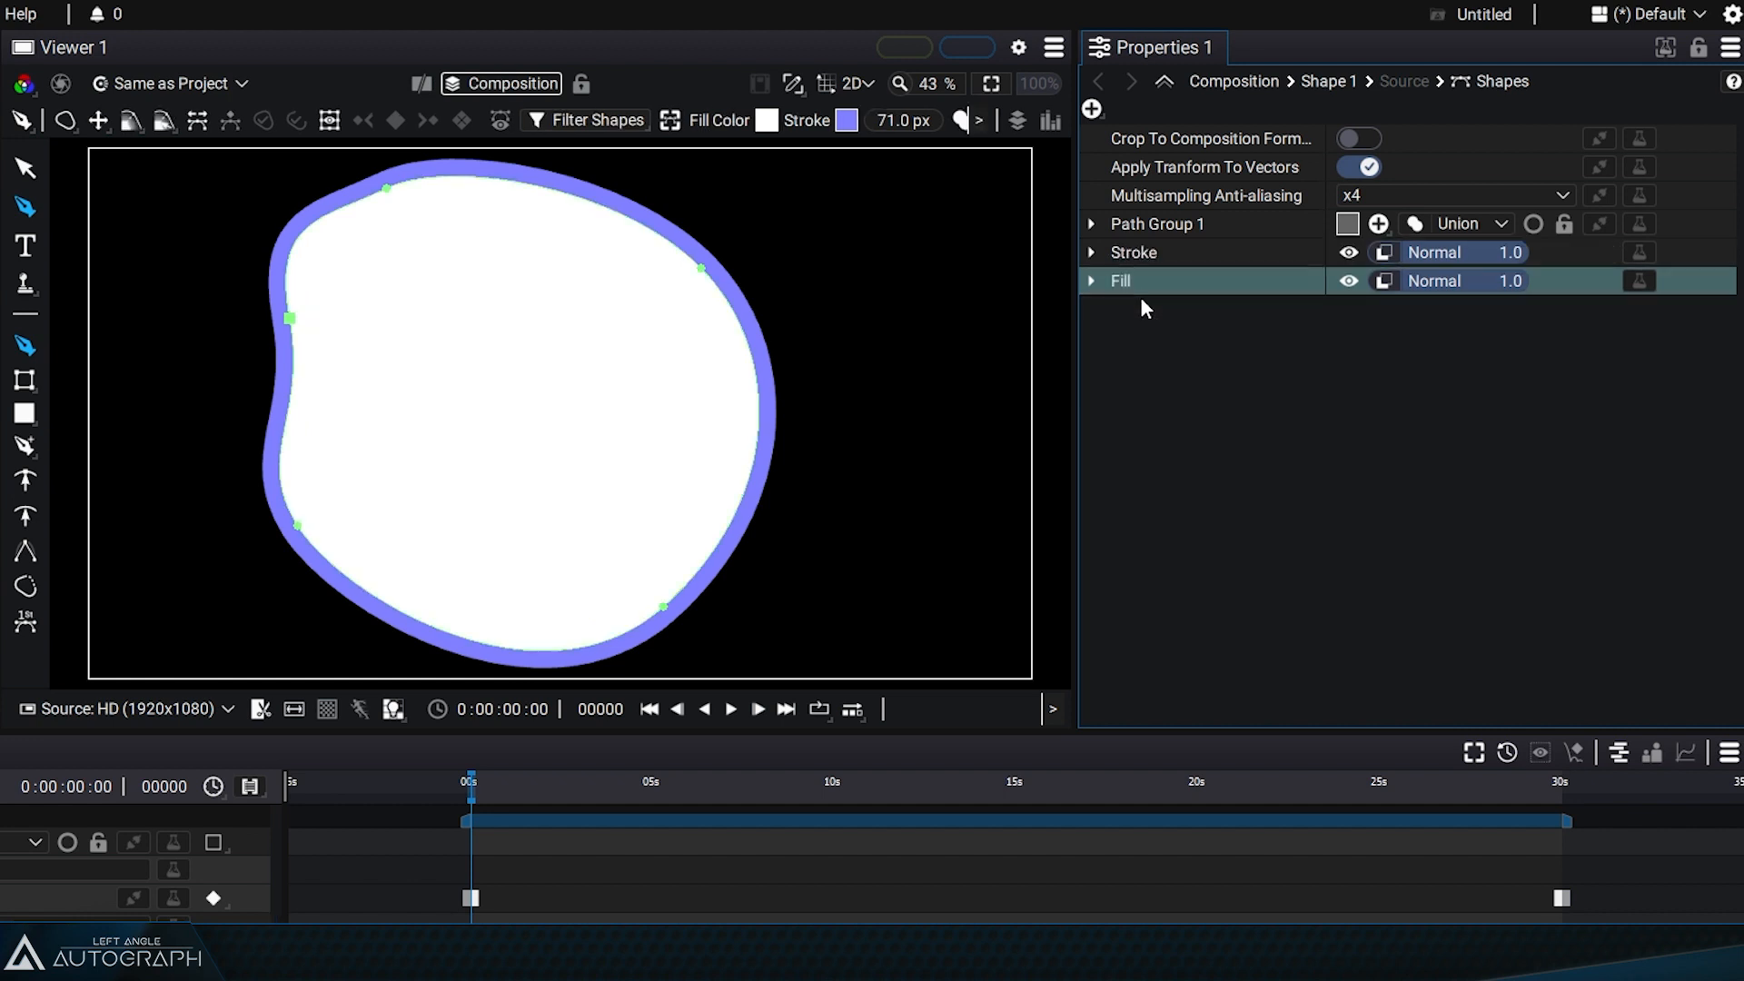
left_click(1141, 258)
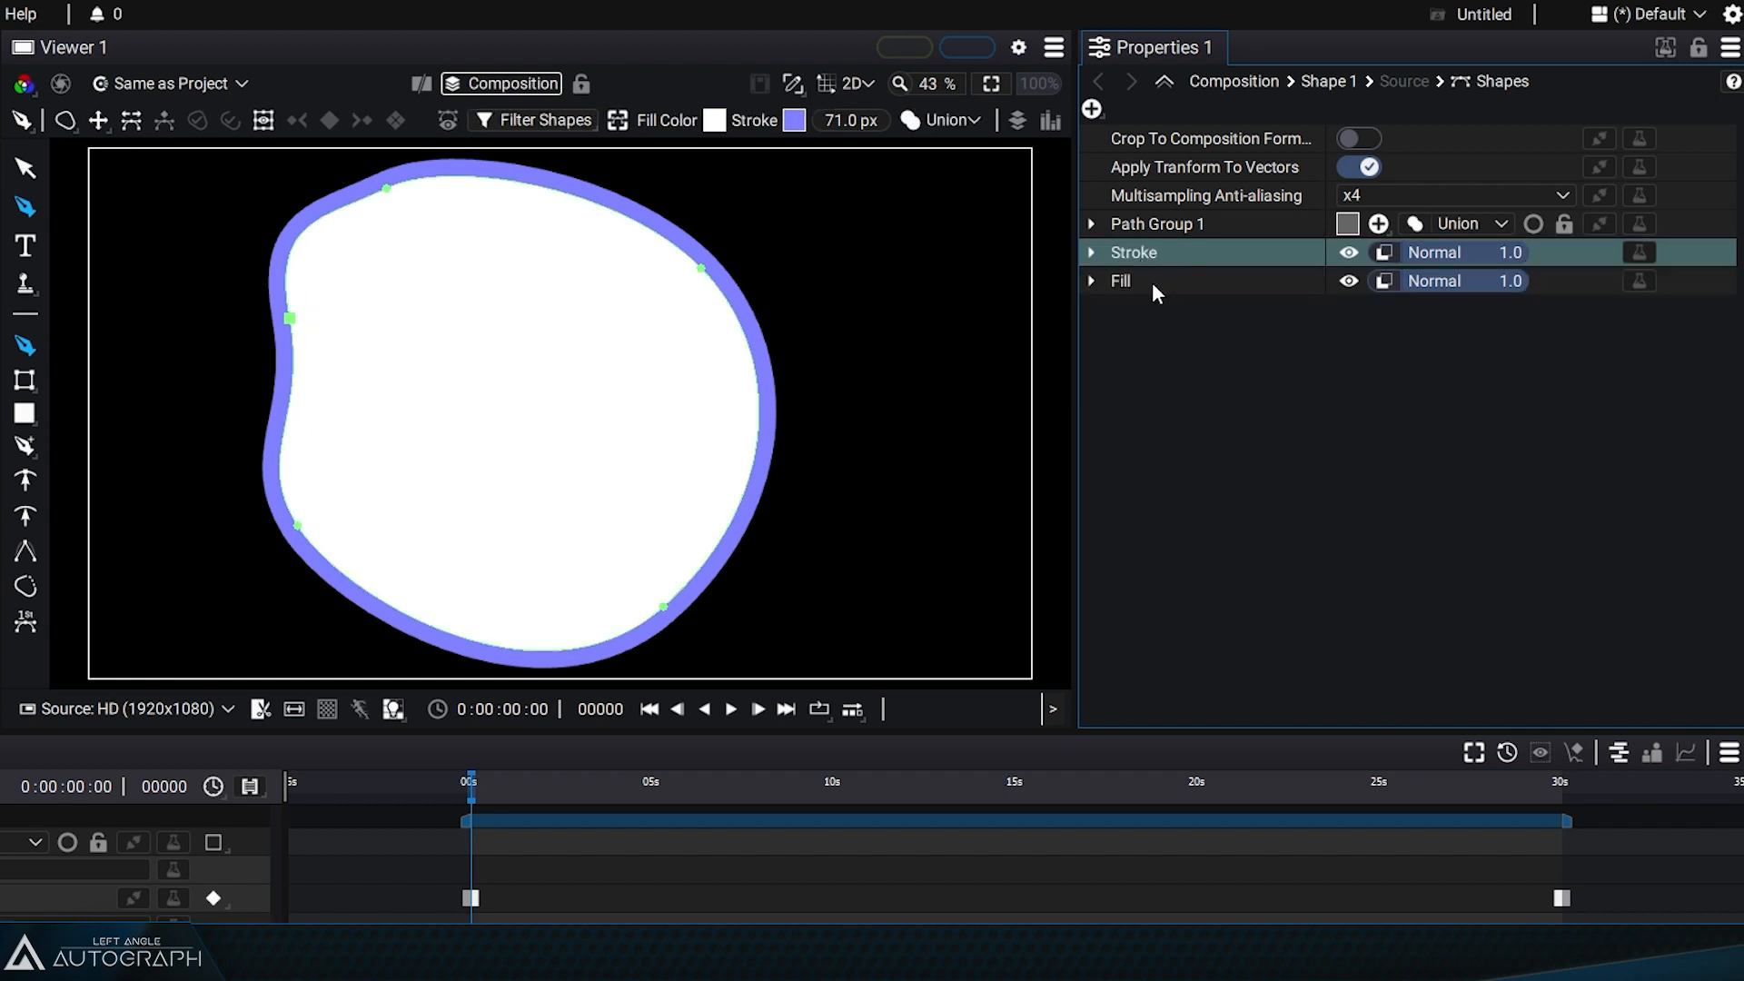
left_click(1152, 282)
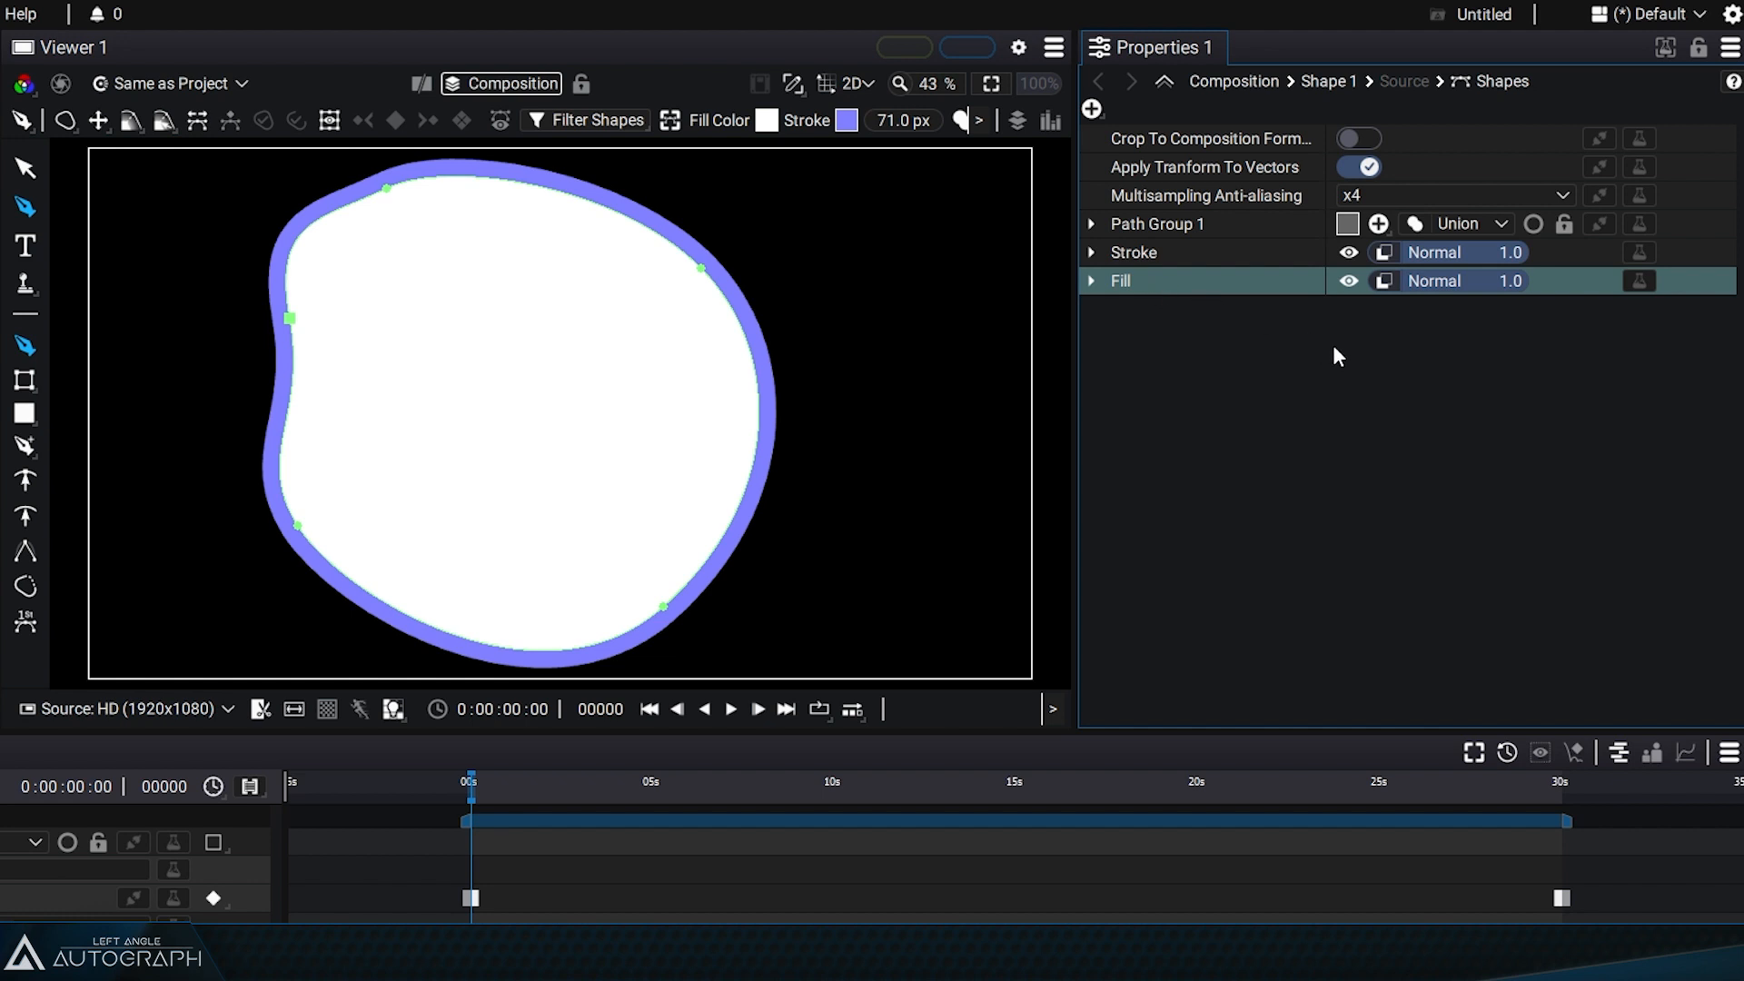
left_click(1163, 224)
left_click(1158, 253)
left_click(1157, 285)
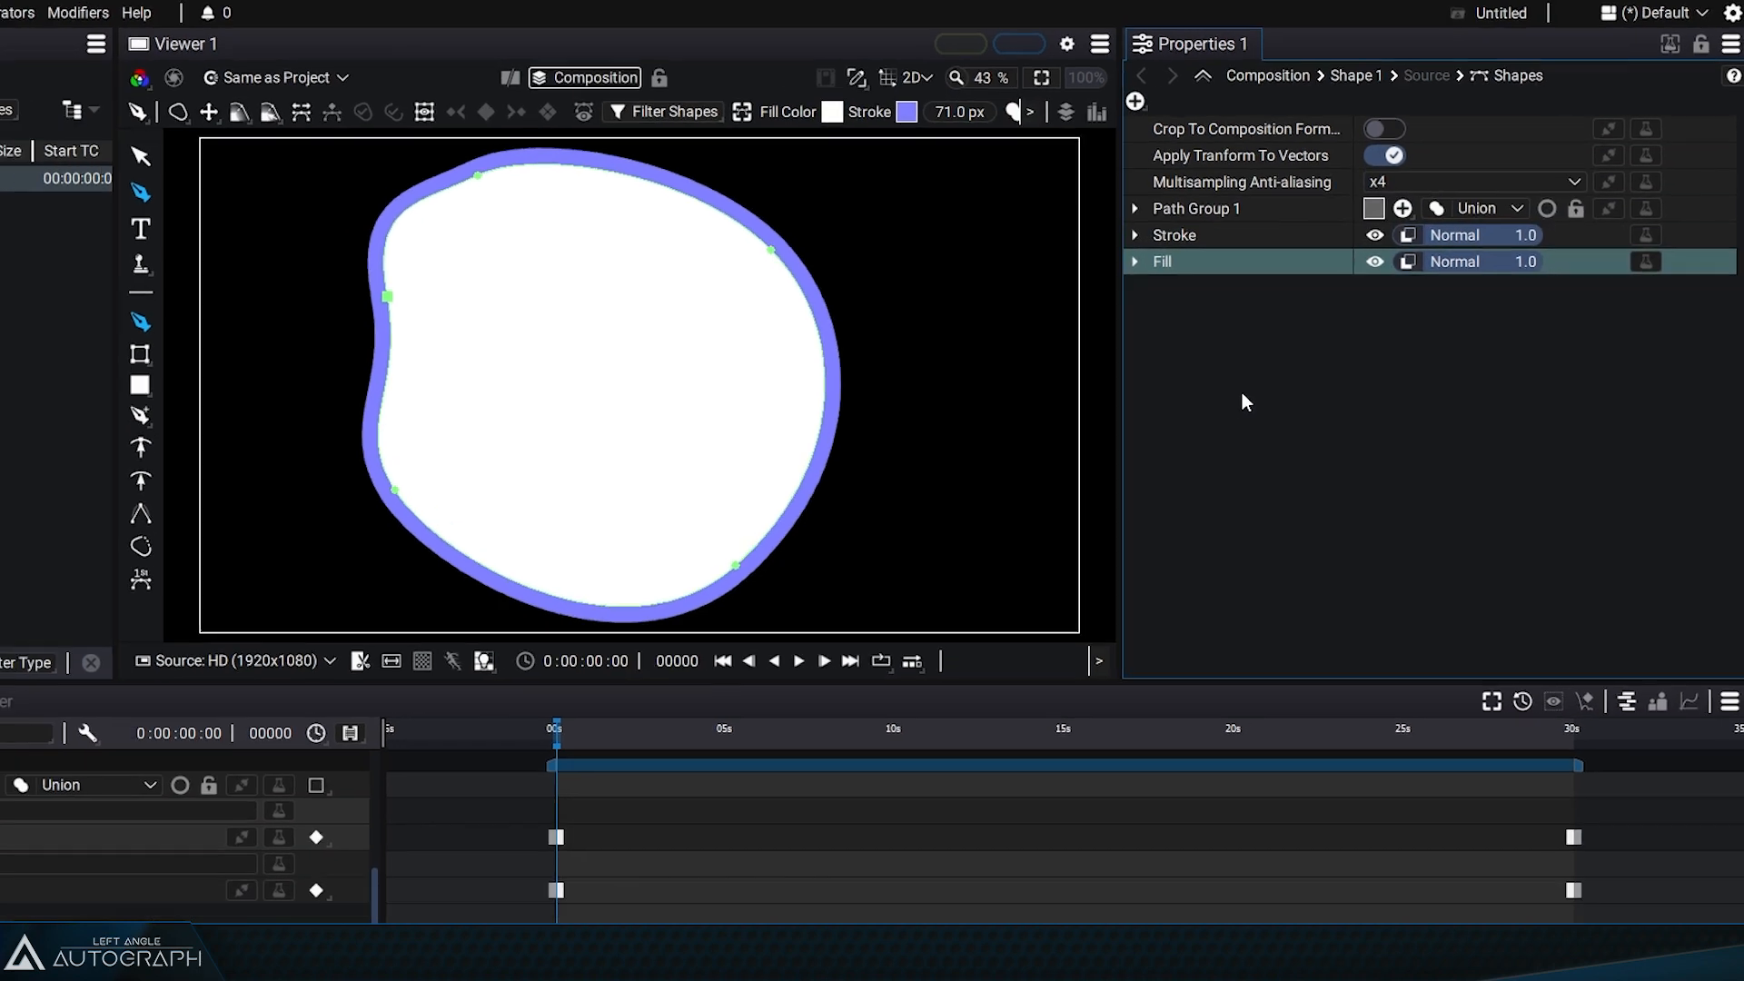
Step: Select the Shape 1 layer in the timeline and delete it
scroll(144, 796, "up", 3)
left_click(122, 668)
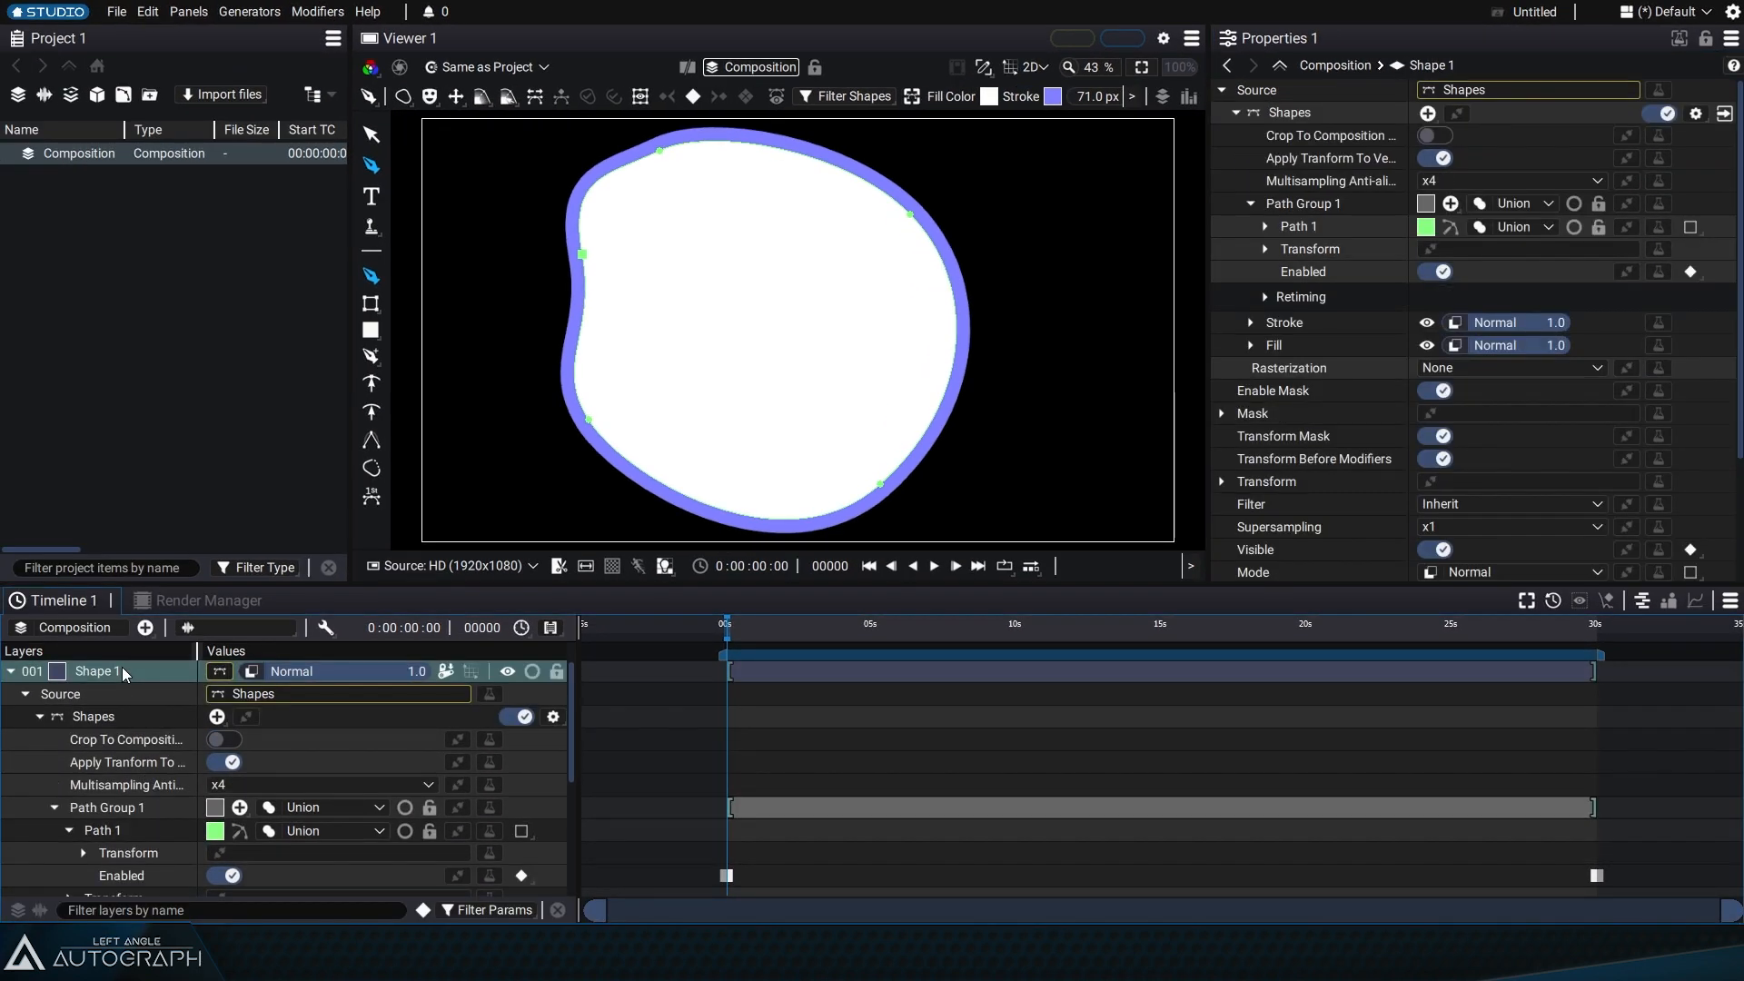
key("Delete")
Step: Switch the shape style to Shape Fill & Stroke and set the fill color to red
left_click(166, 113)
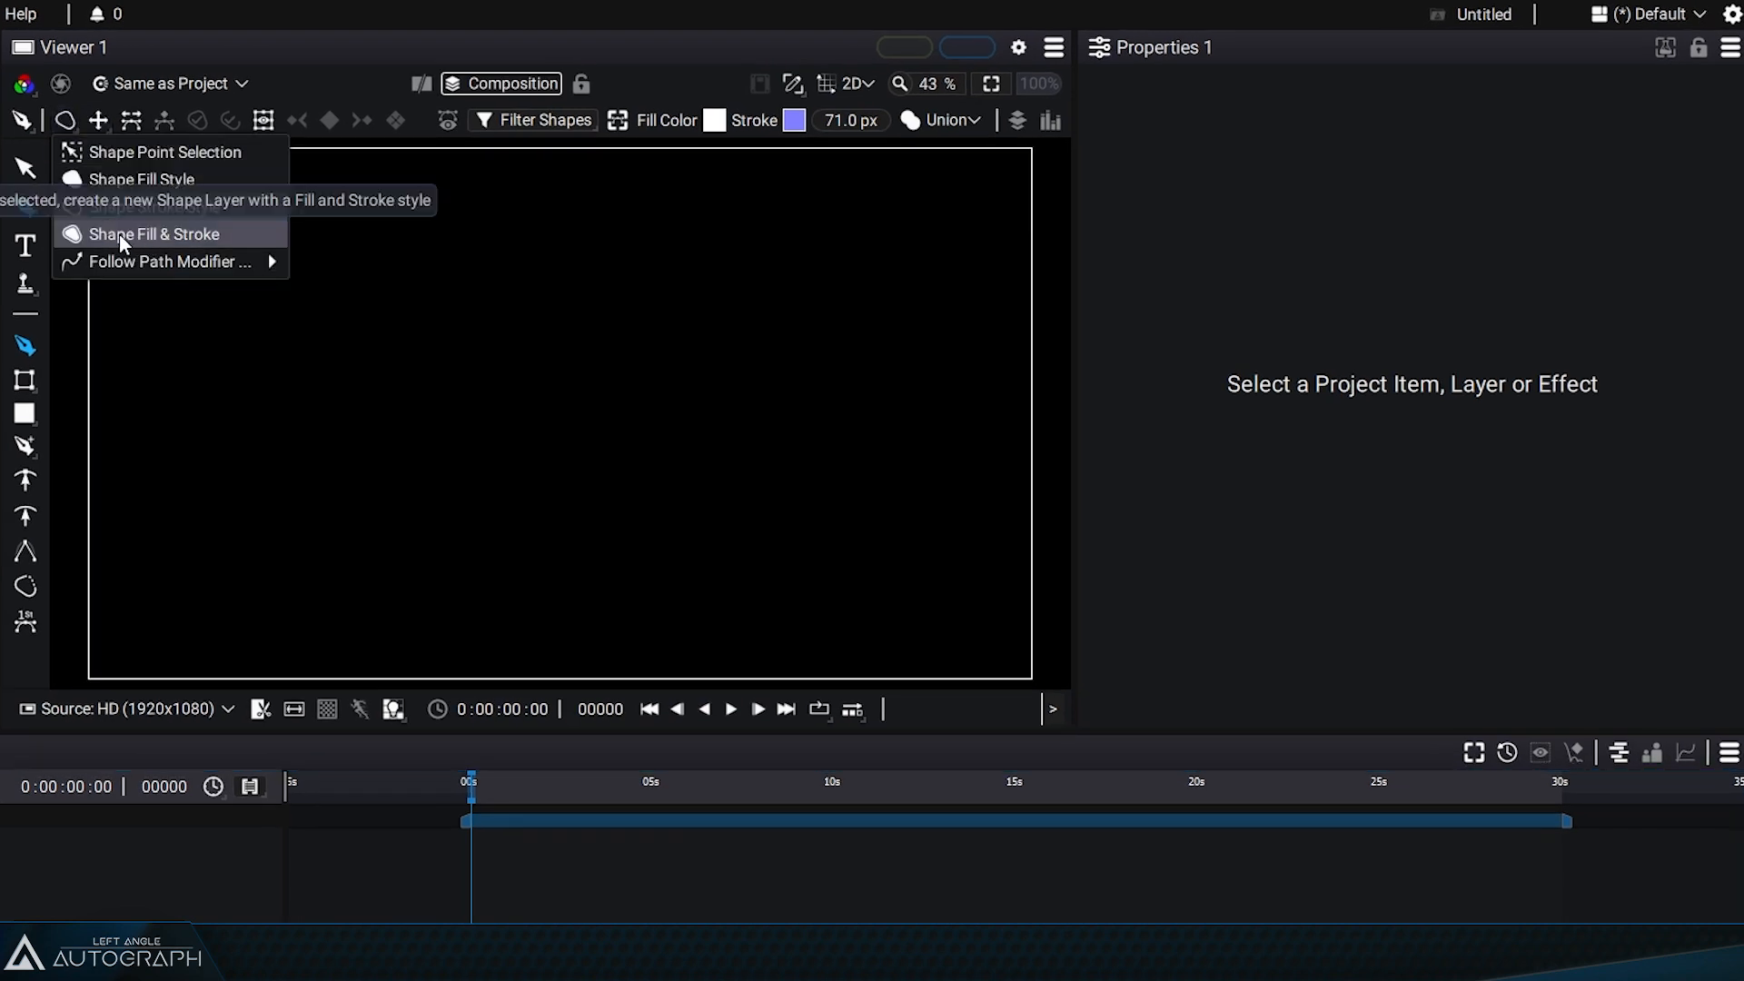
left_click(121, 235)
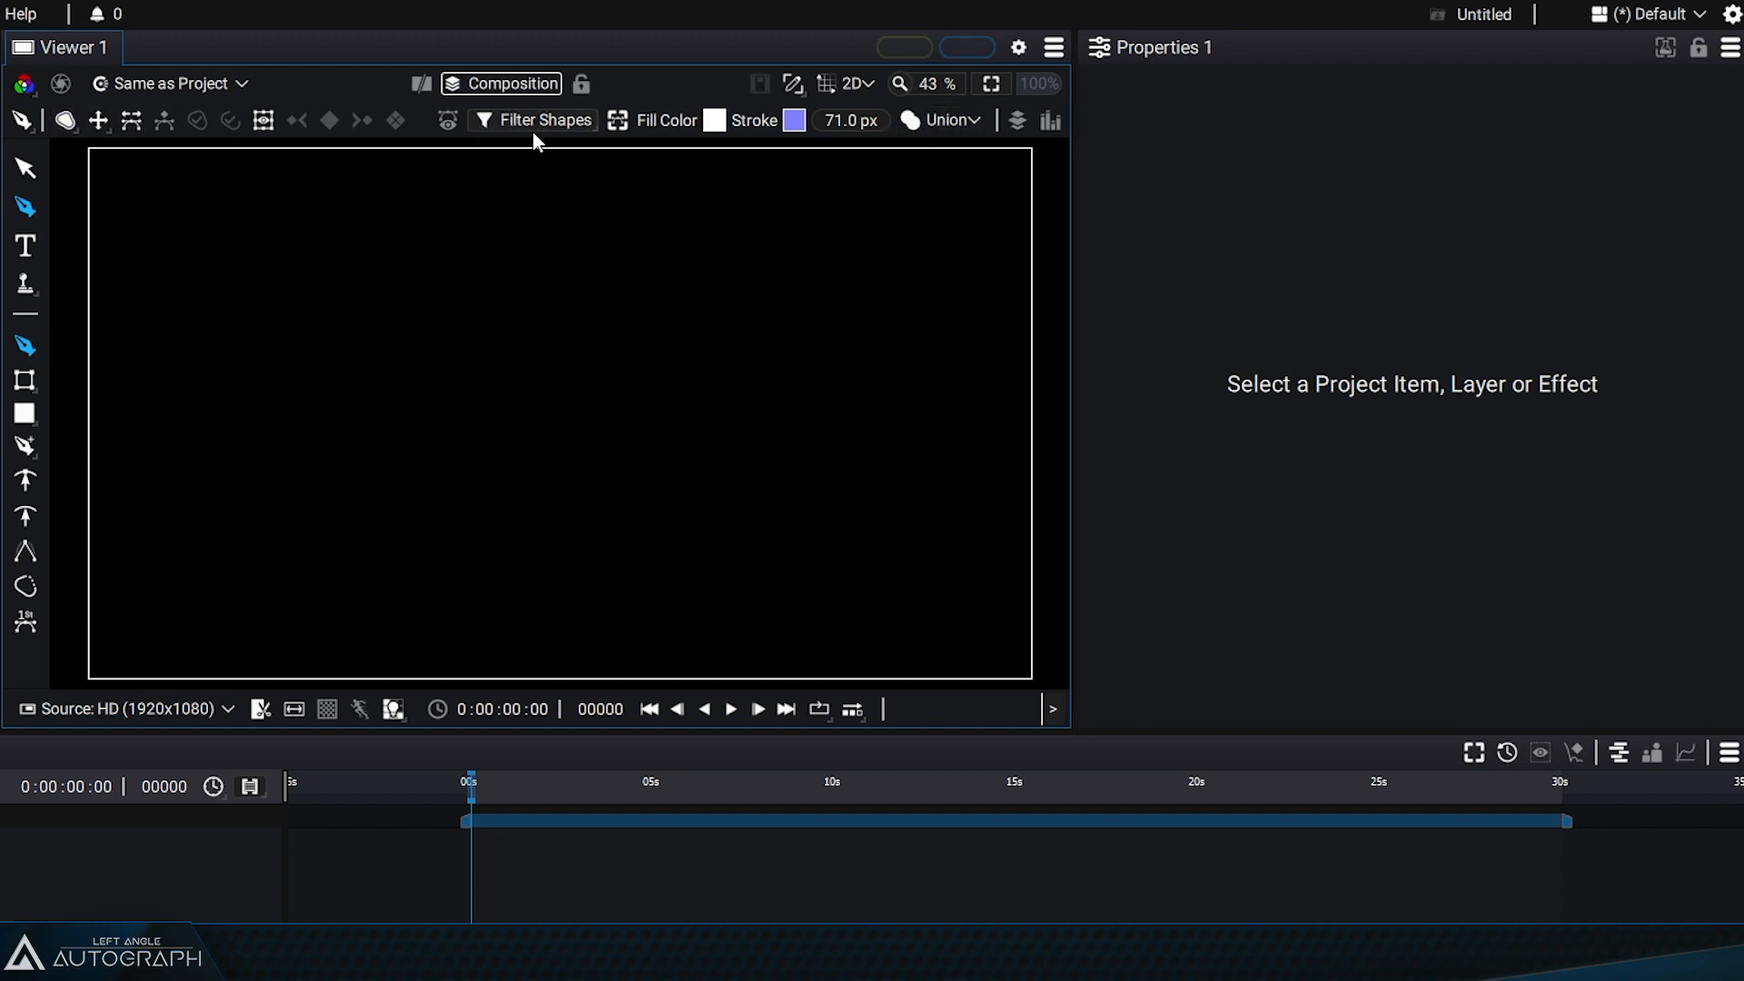
left_click(715, 120)
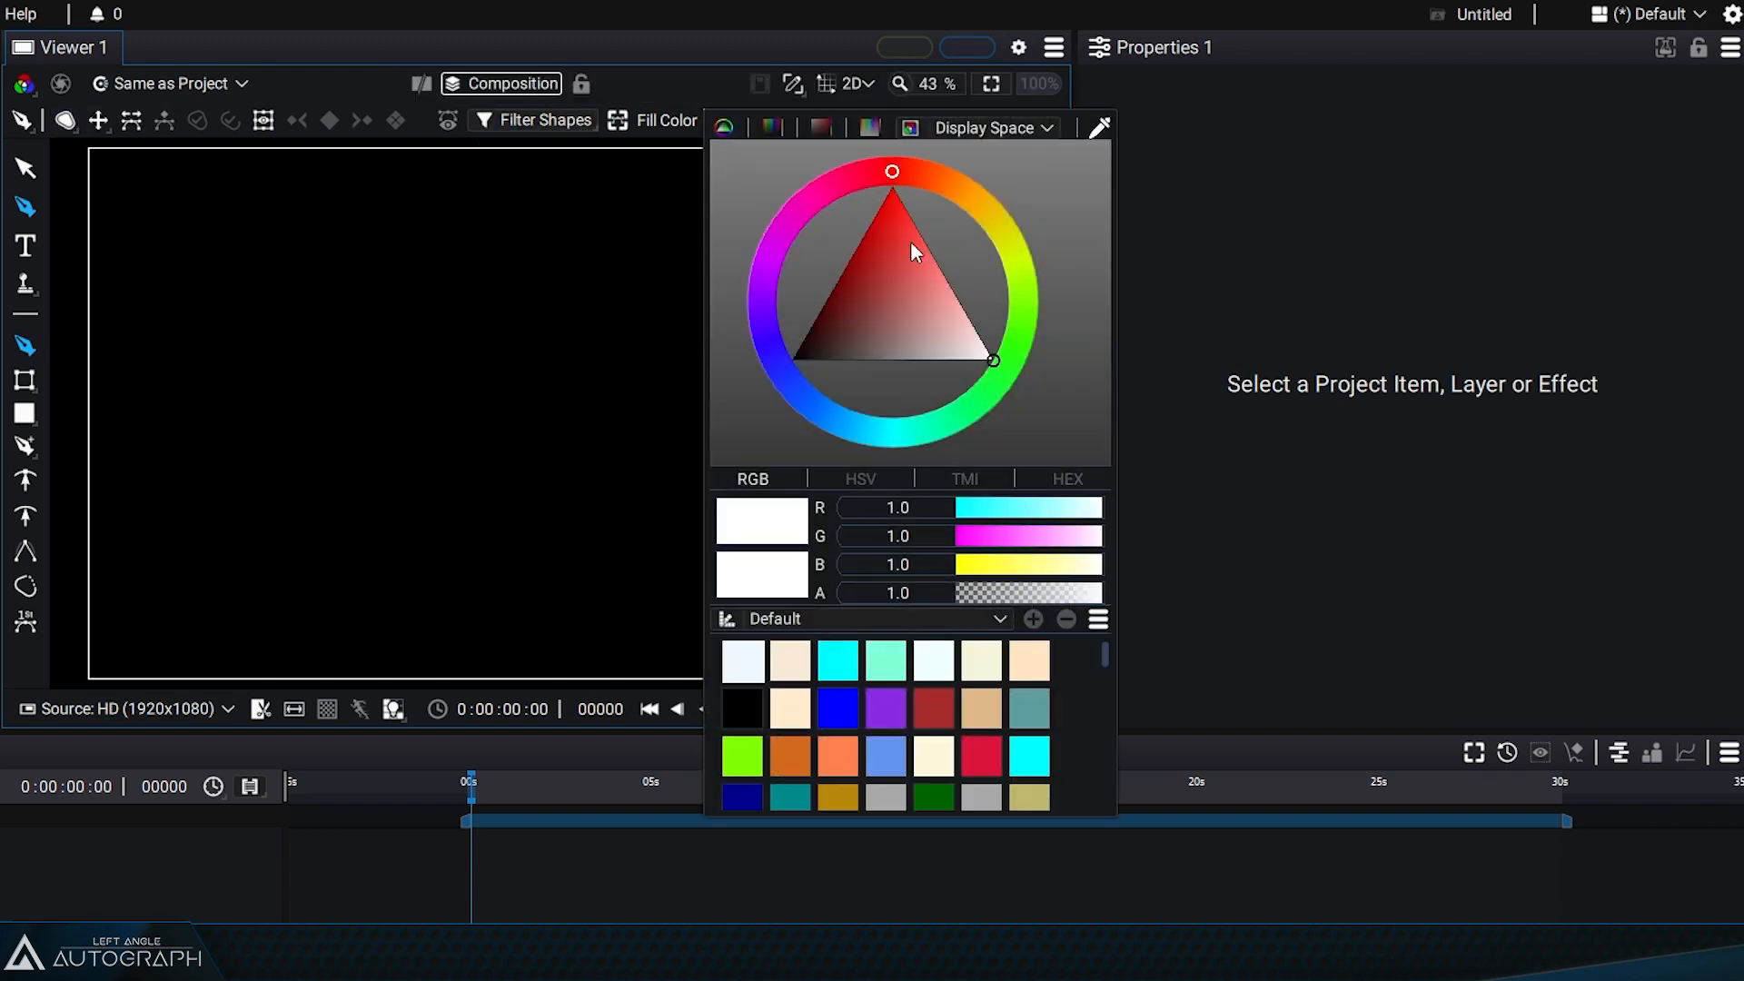
left_click(885, 201)
left_click(685, 74)
Step: Set the stroke color to green and the stroke width to 40 px
left_click(798, 122)
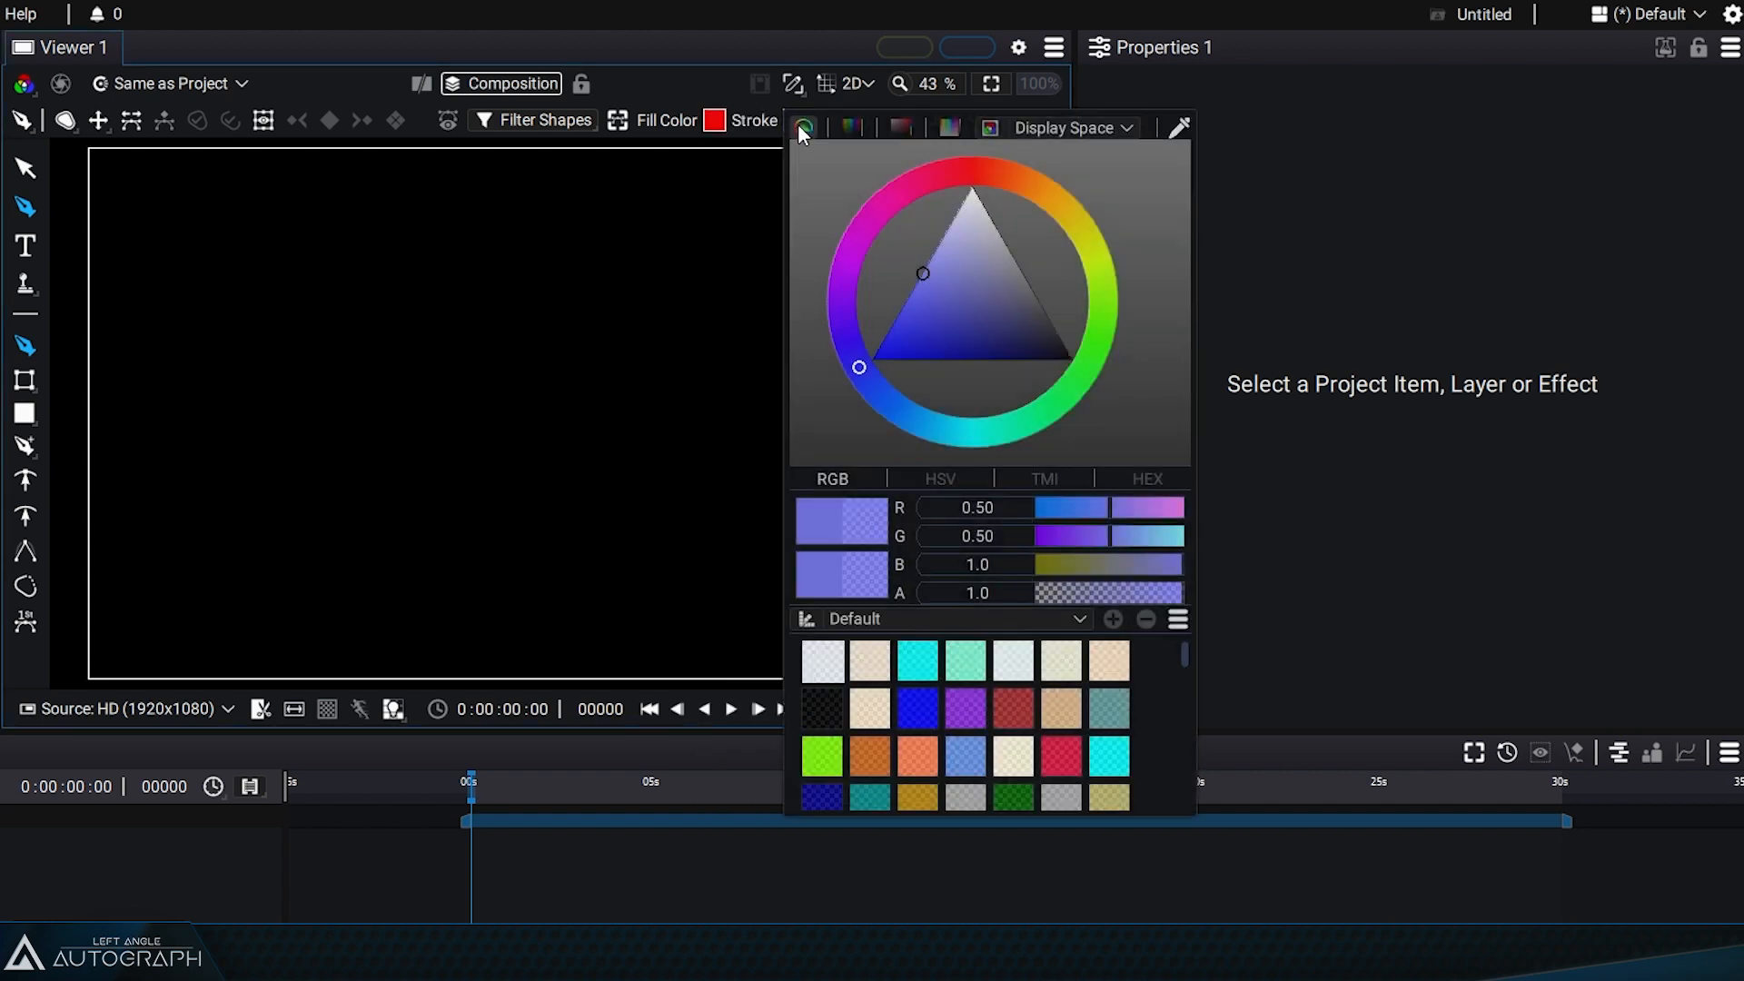
mouse_move(925, 313)
left_mouse_down()
mouse_move(1071, 393)
mouse_move(1048, 360)
mouse_move(1076, 402)
left_mouse_up()
left_click(1087, 389)
left_click_drag(1025, 330, 1043, 338)
left_click(694, 38)
mouse_move(844, 124)
left_mouse_down()
mouse_move(812, 125)
mouse_move(847, 132)
left_mouse_up()
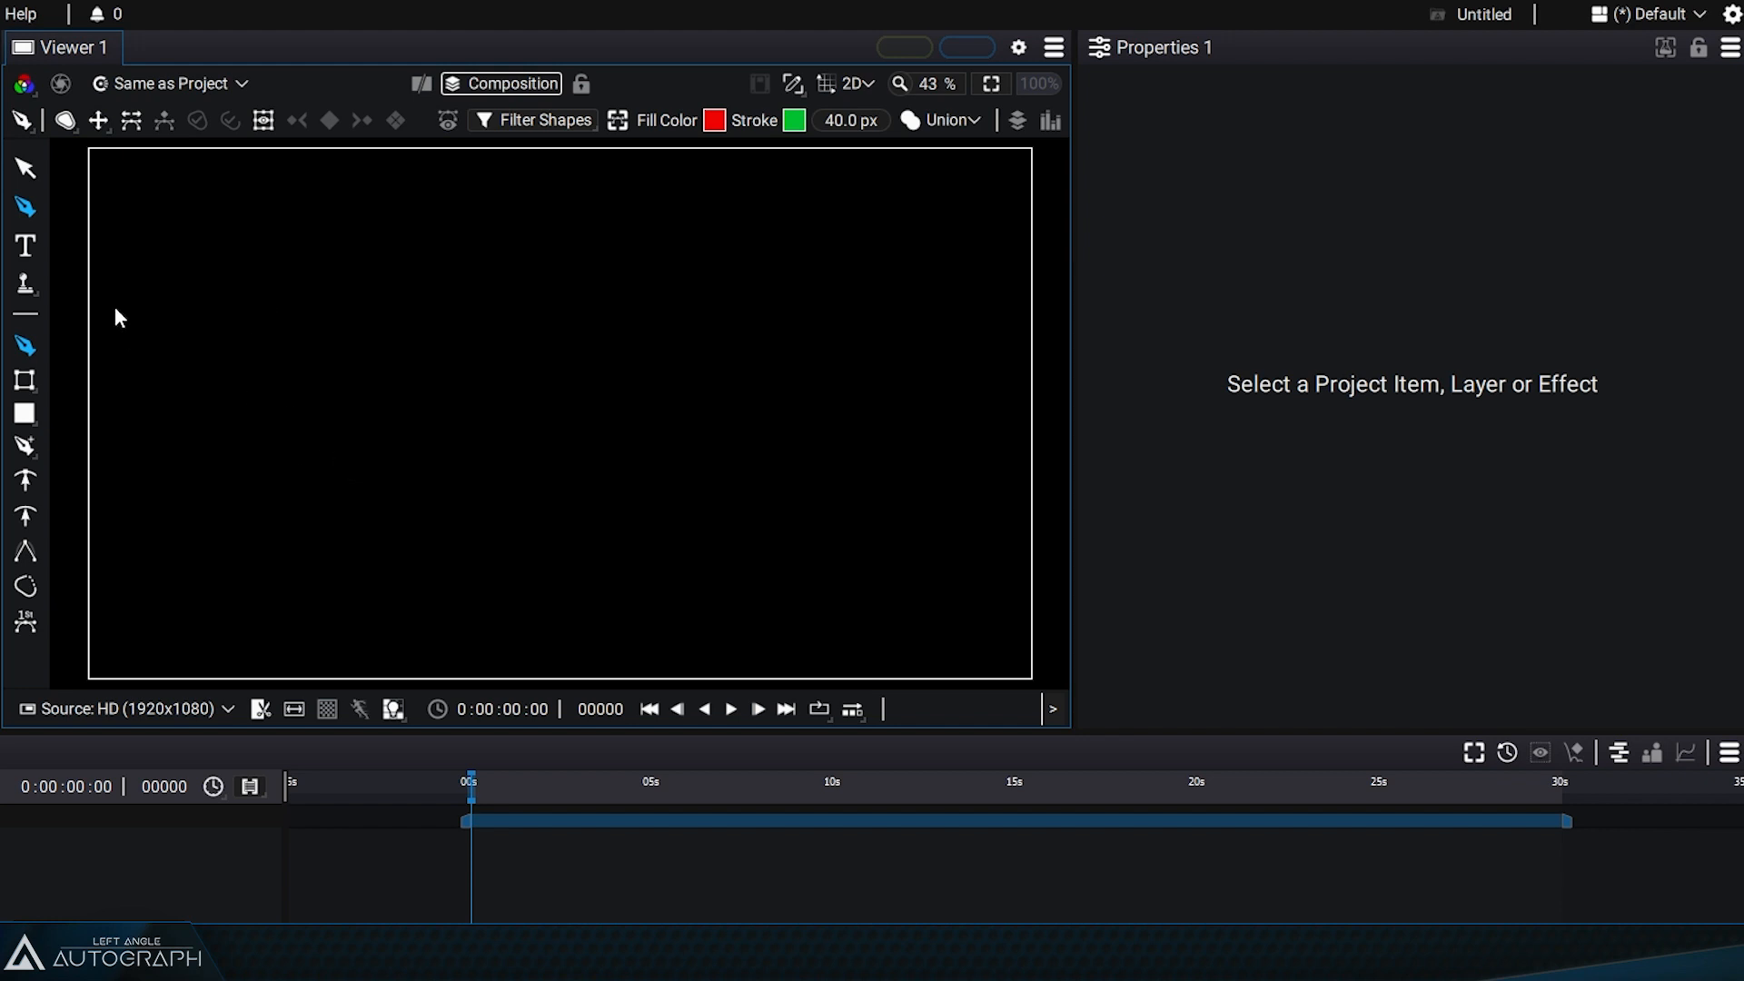
Step: Draw a large closed curved shape with the Pen tool using the Shape Fill & Stroke style
left_click(66, 120)
left_click(132, 236)
left_click_drag(341, 283, 362, 363)
left_click_drag(354, 459, 351, 523)
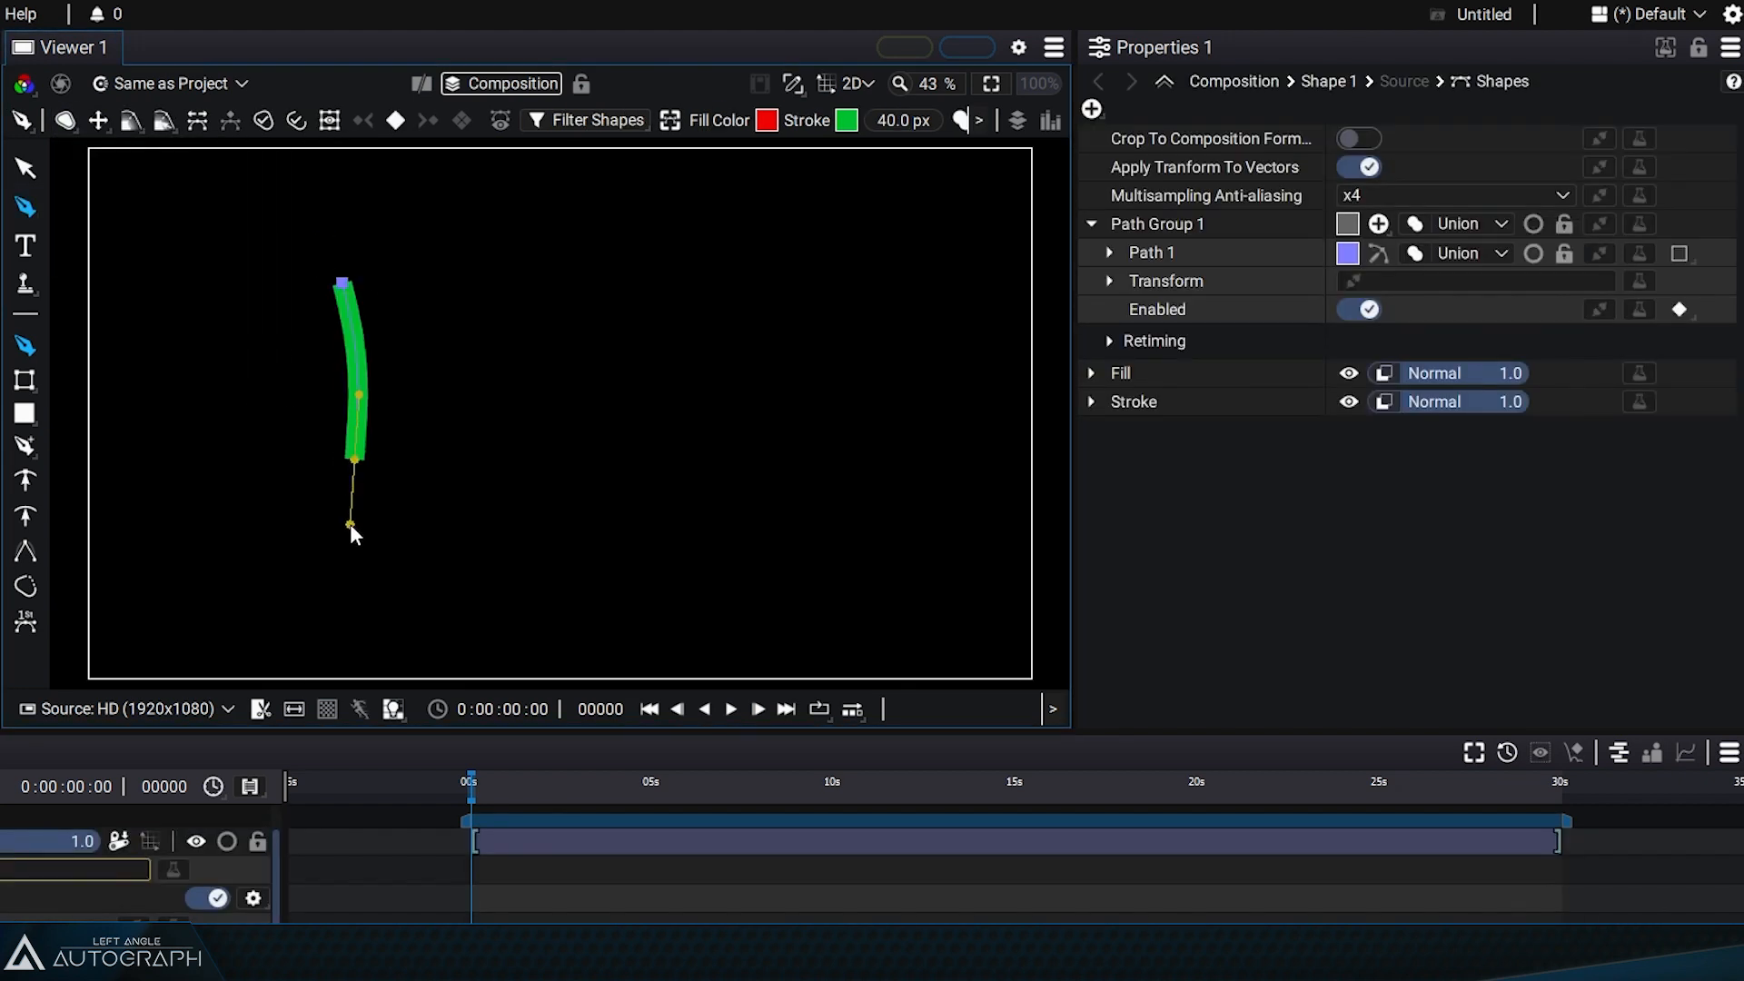
left_click_drag(598, 615, 717, 591)
left_click_drag(819, 364, 787, 257)
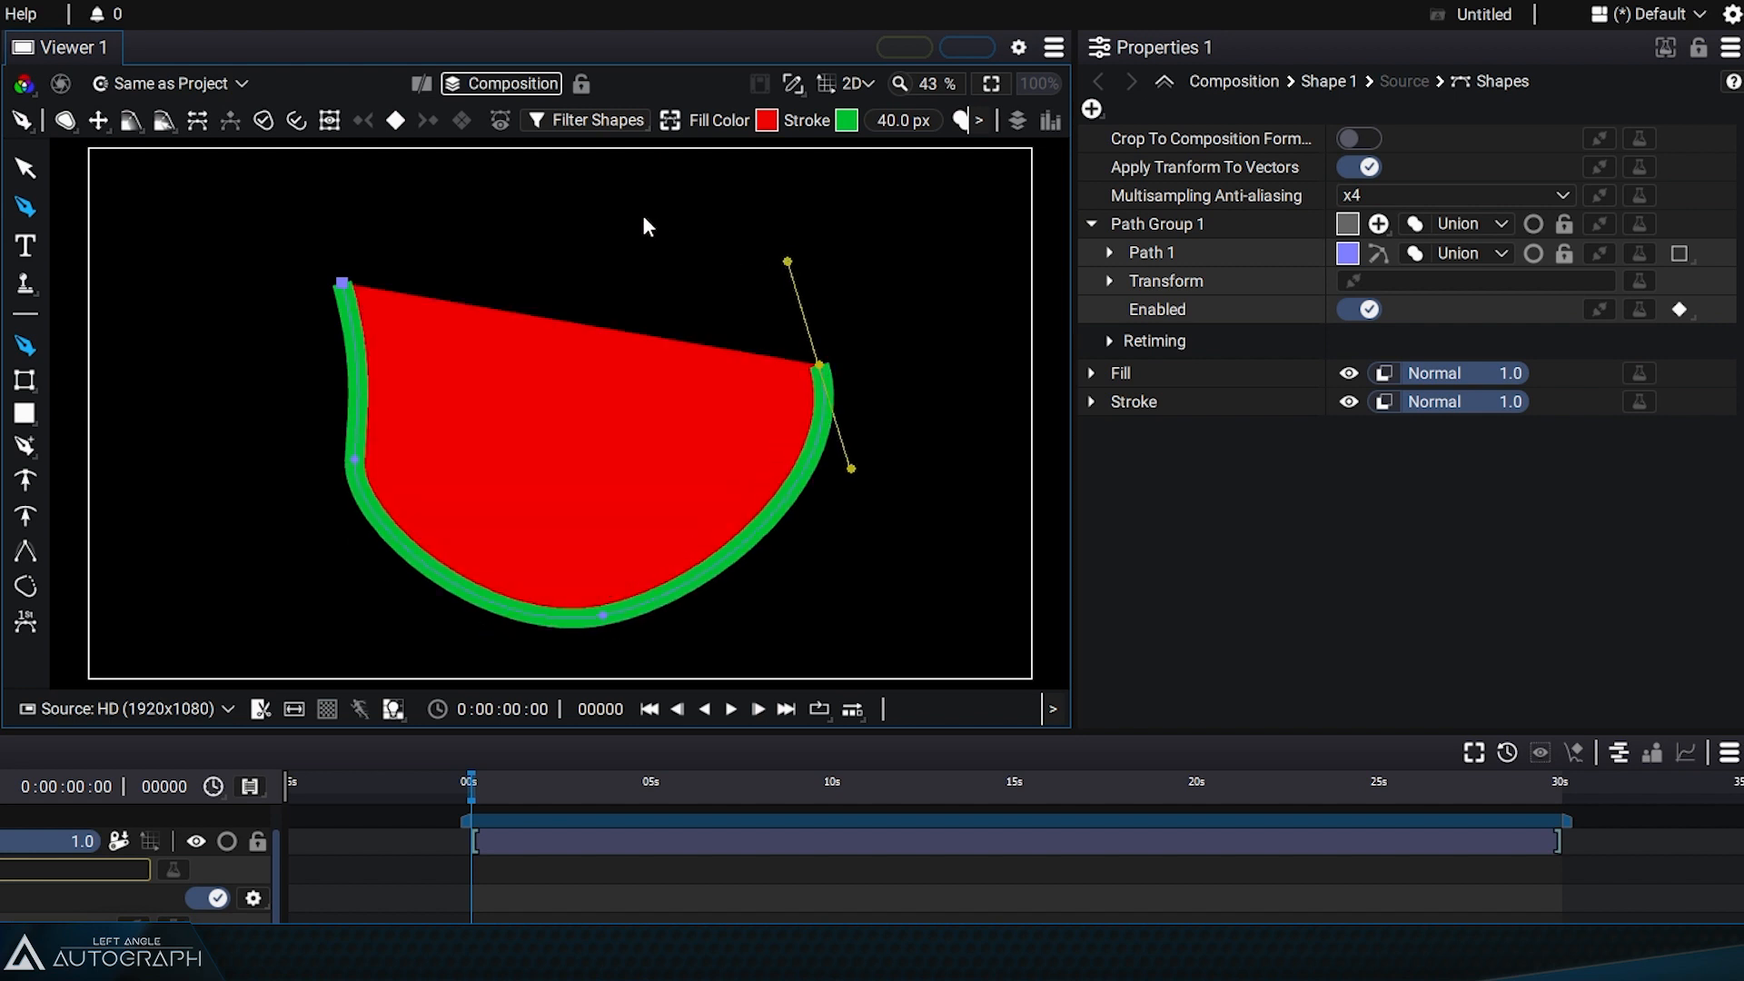
left_click_drag(565, 215, 447, 199)
left_click(342, 283)
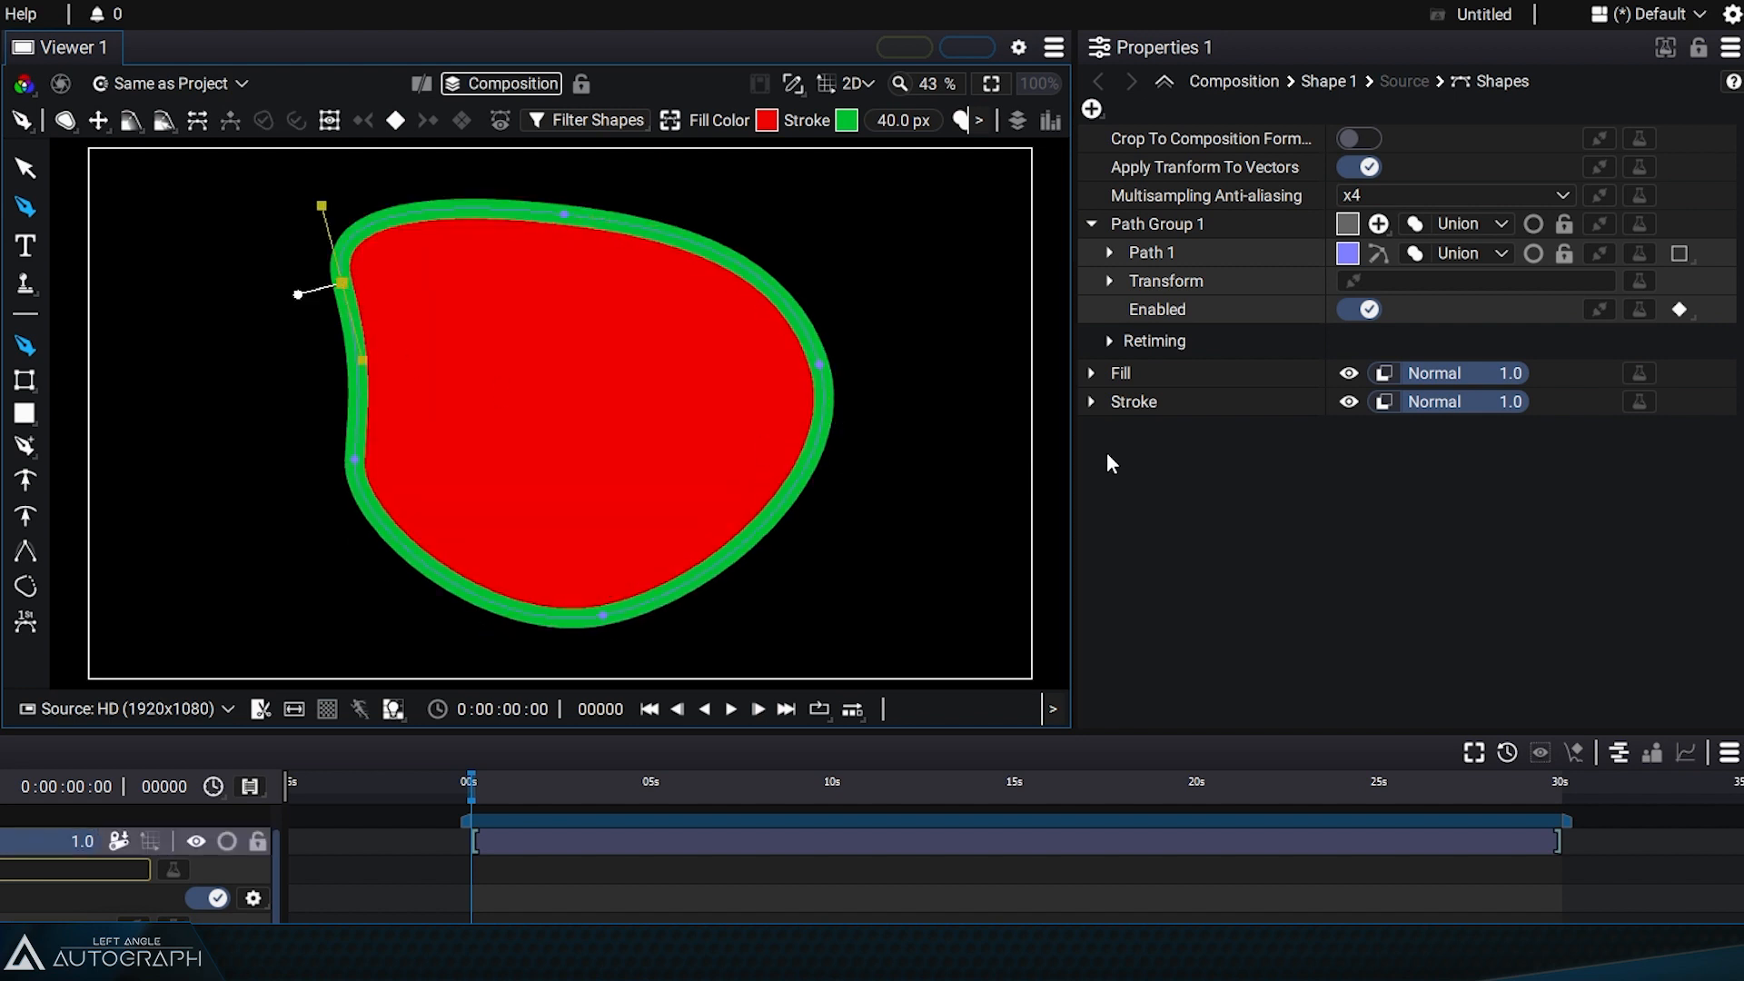
Step: With Path Group 1 selected, draw a second smaller closed curved shape to the left of the first
left_click(1090, 224)
left_click(1152, 222)
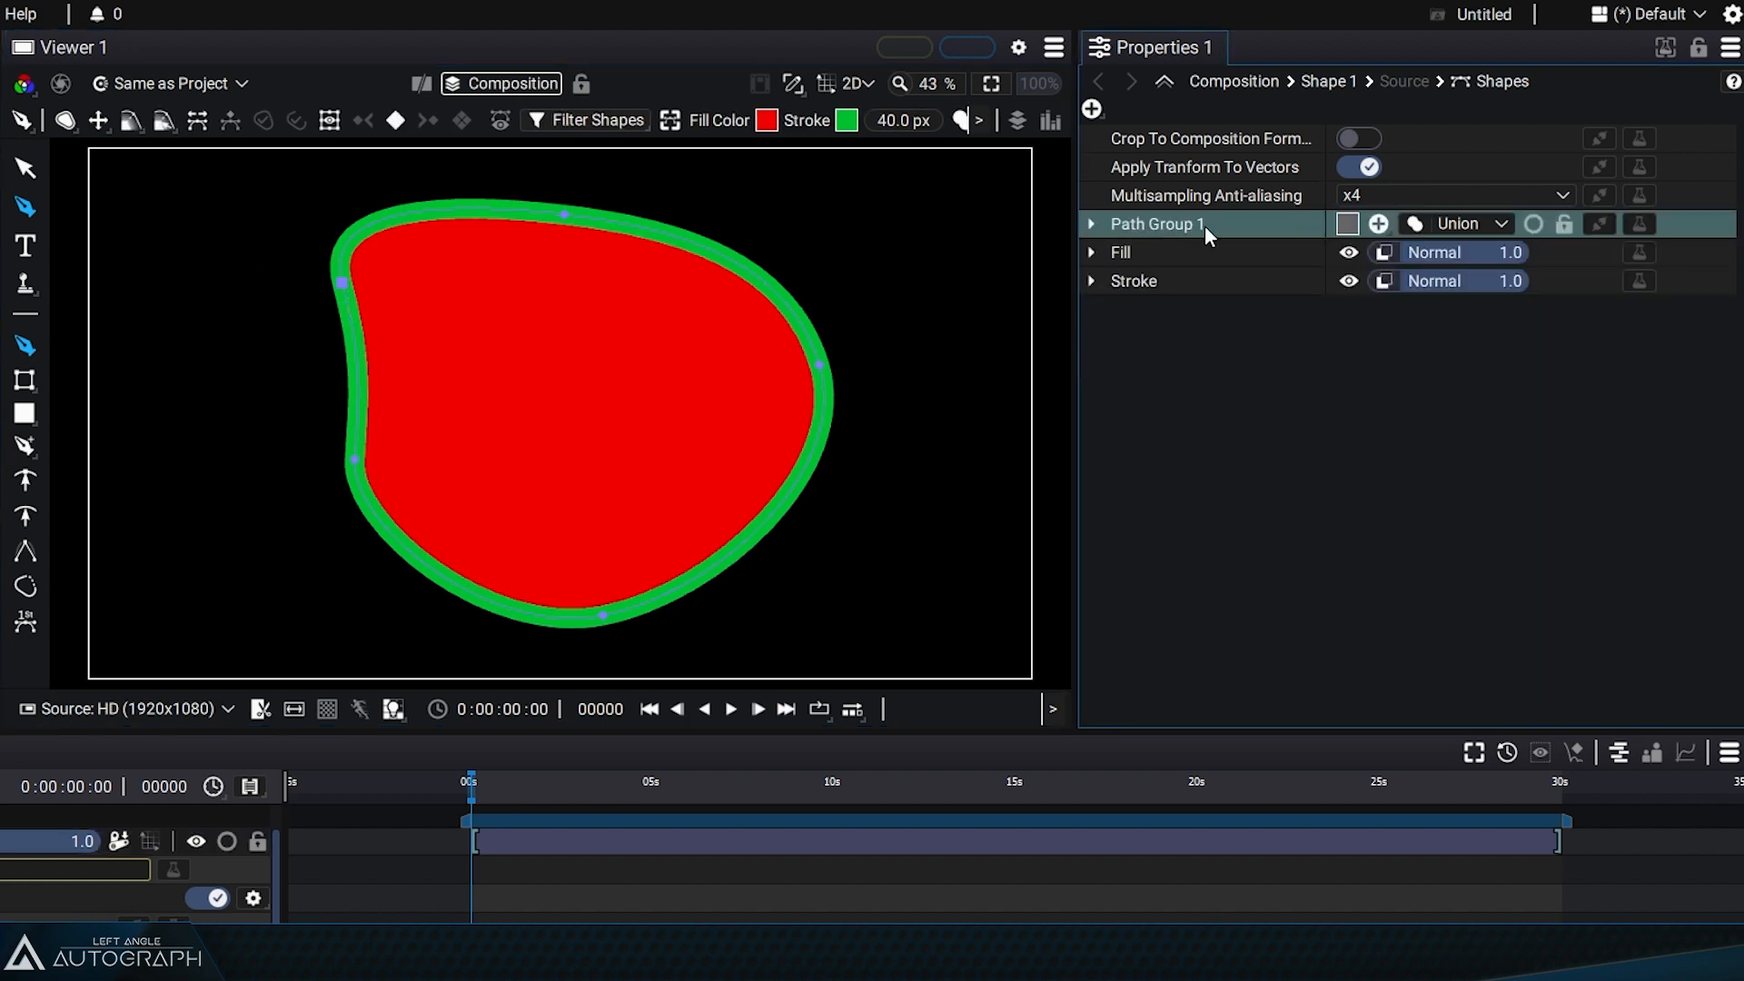
left_click(1091, 223)
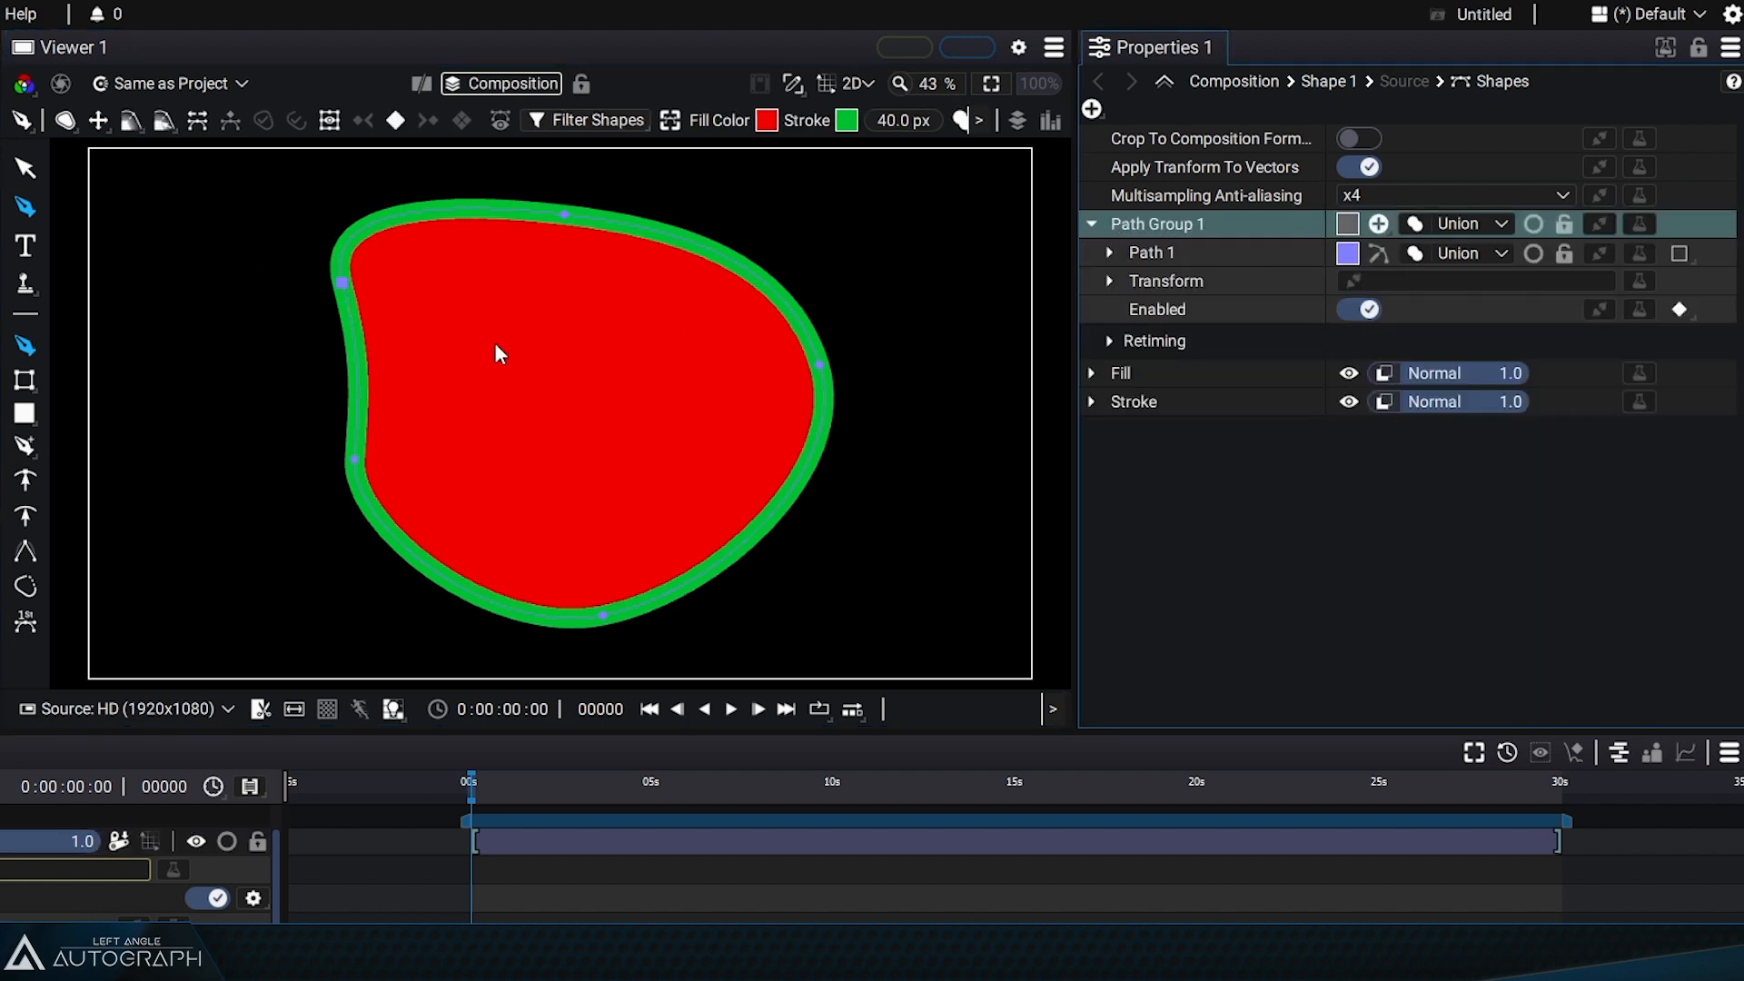
left_click_drag(167, 309, 351, 431)
left_click_drag(261, 506, 164, 477)
left_click_drag(134, 393, 155, 343)
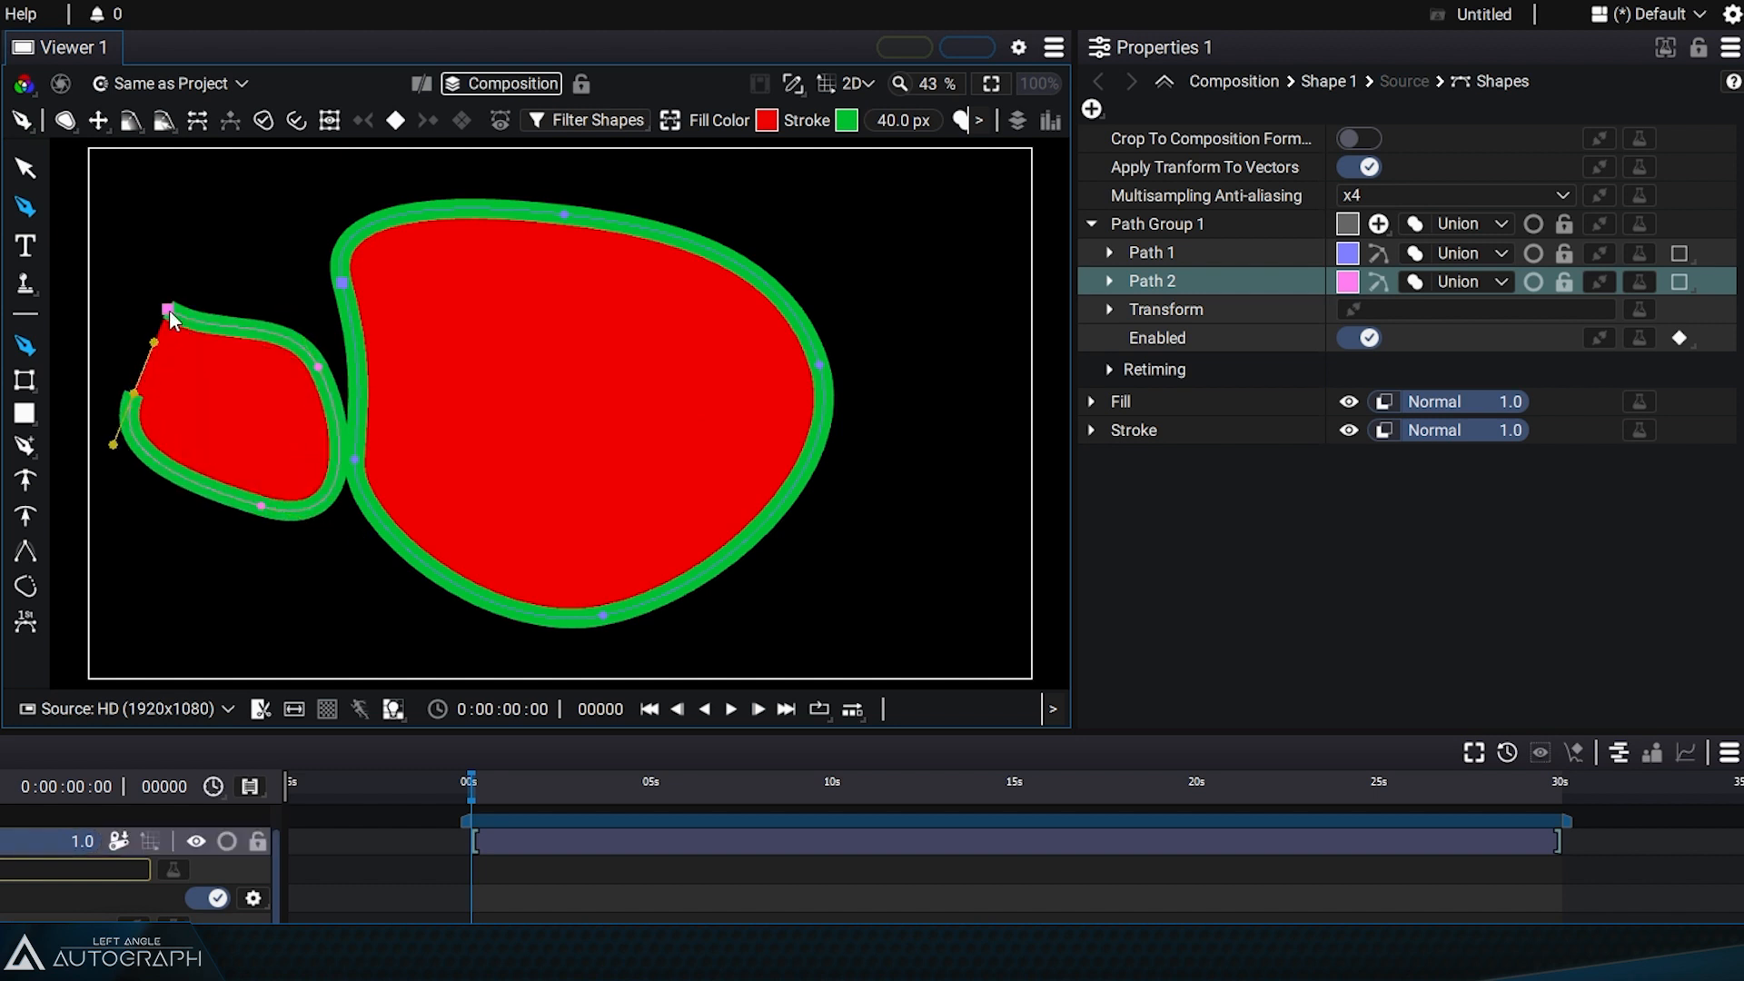
Step: Swap the order of the Fill and Stroke entries and then swap them back
left_click(1092, 225)
left_click(1155, 261)
left_click(1177, 283)
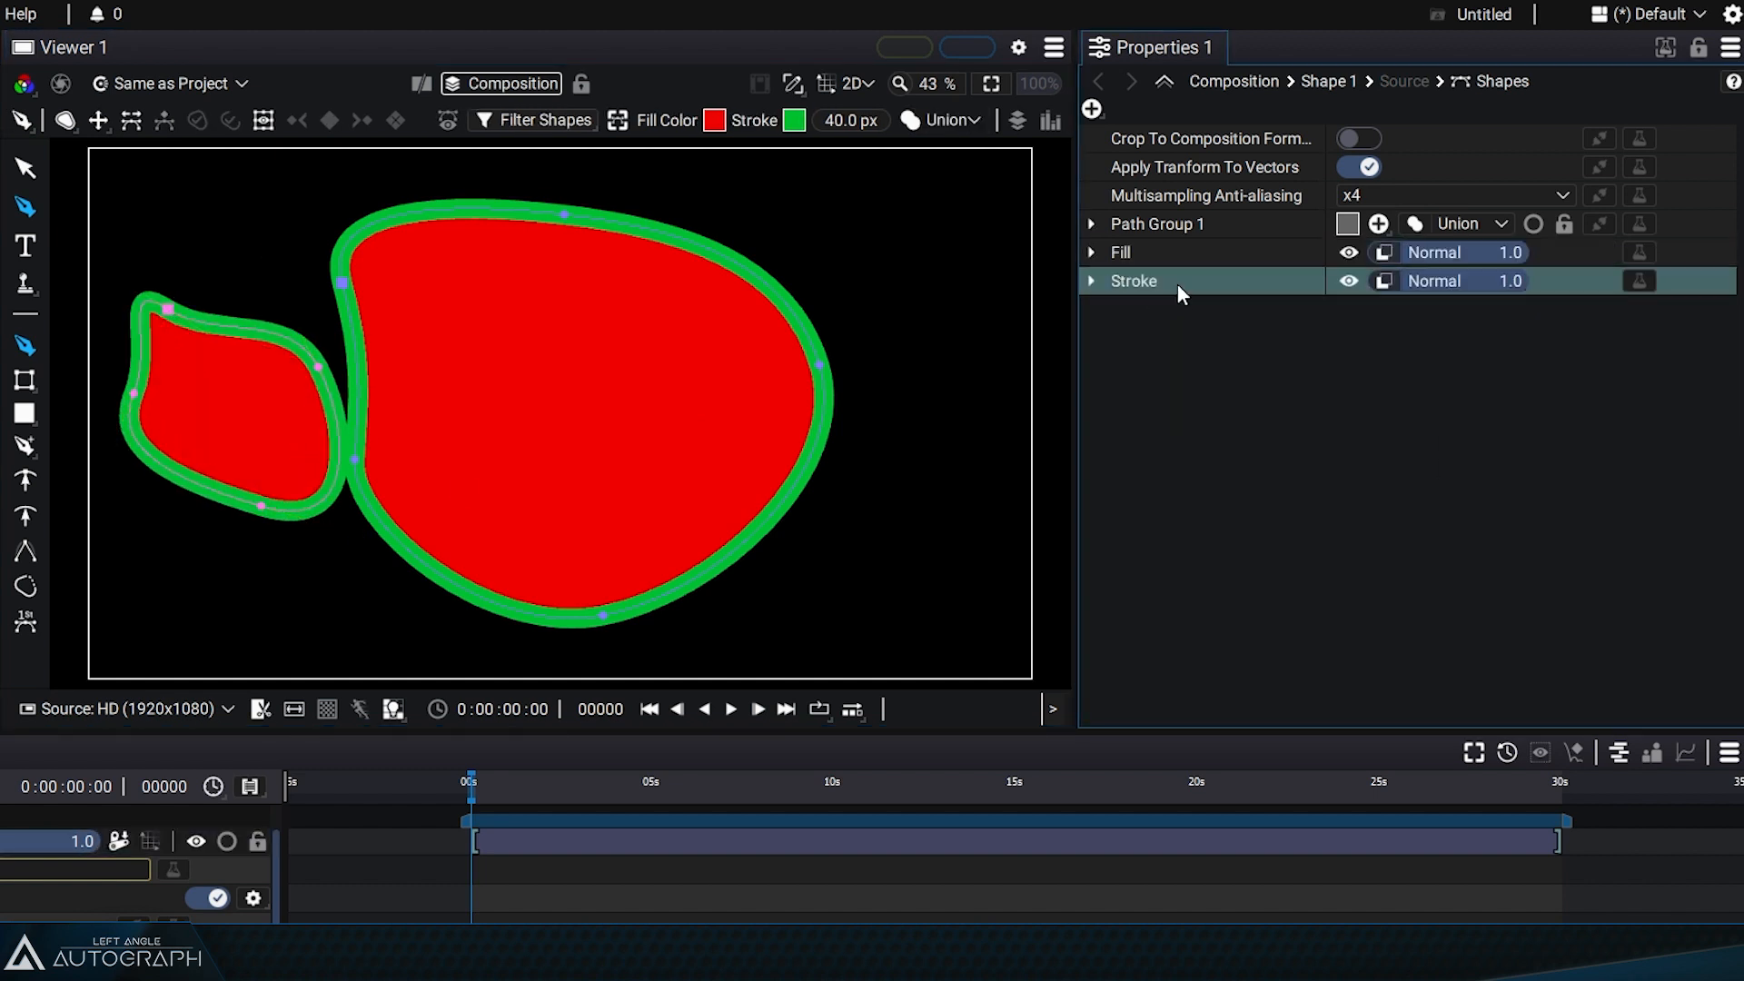
left_click(1147, 261)
left_click_drag(1148, 263, 1170, 320)
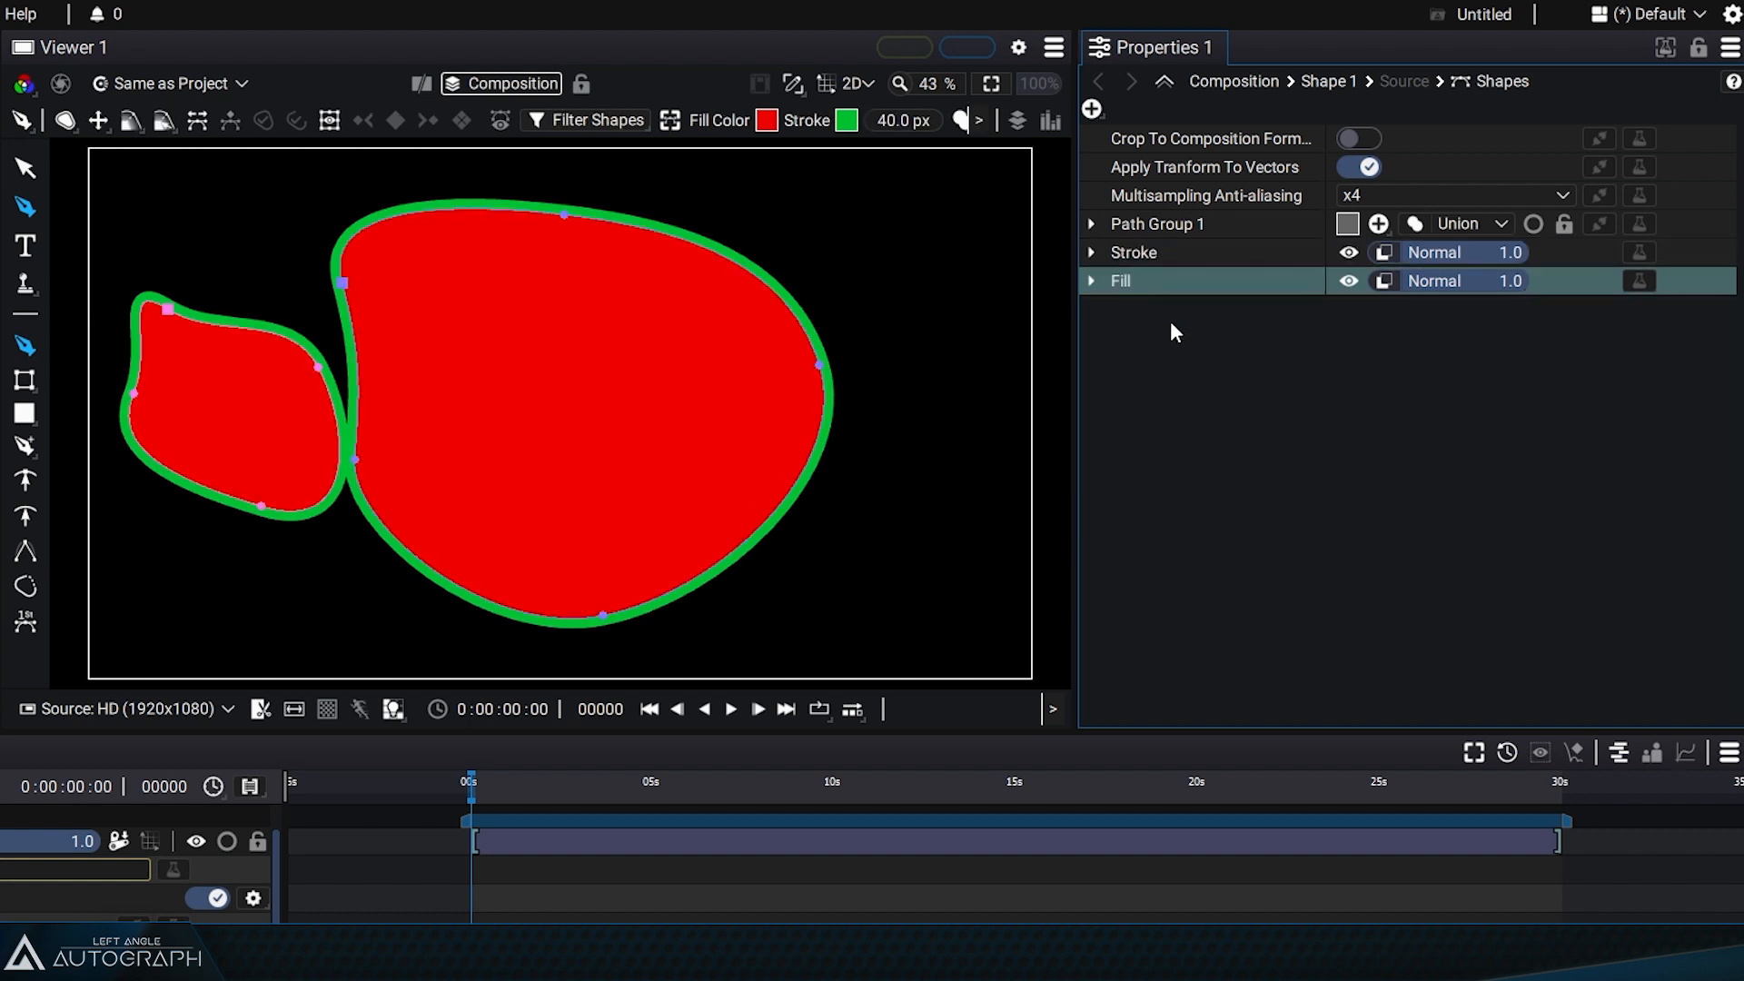
left_click_drag(1152, 259, 1179, 305)
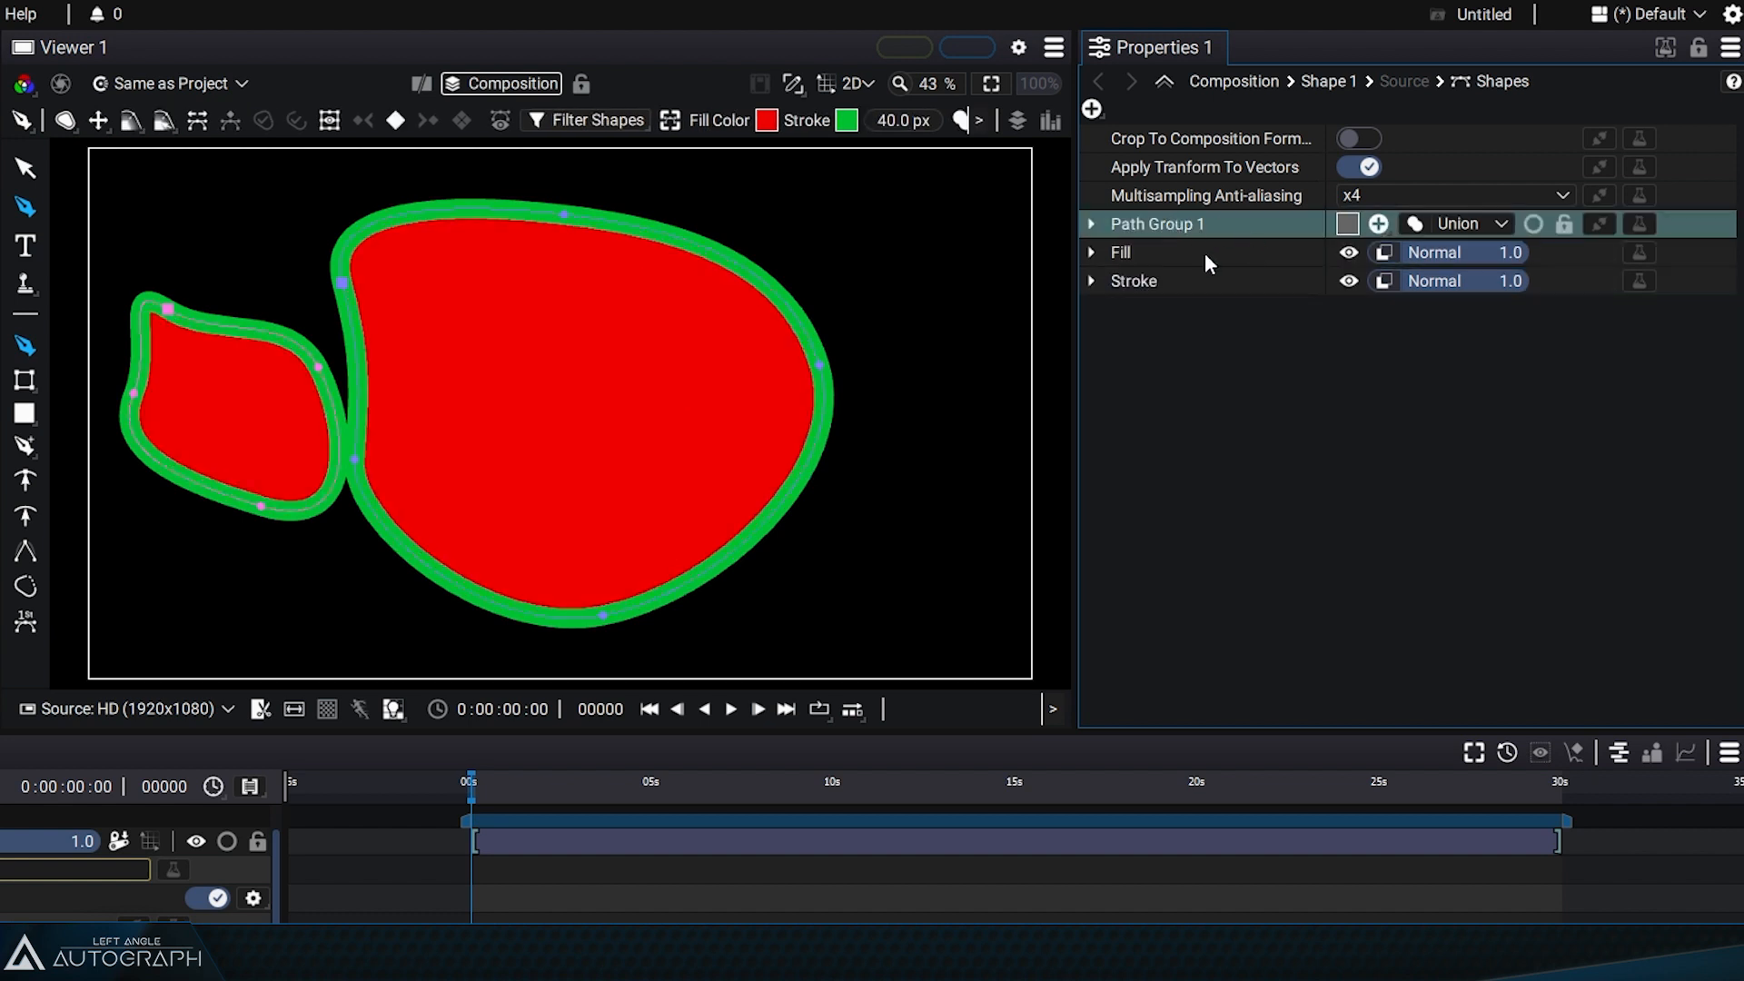